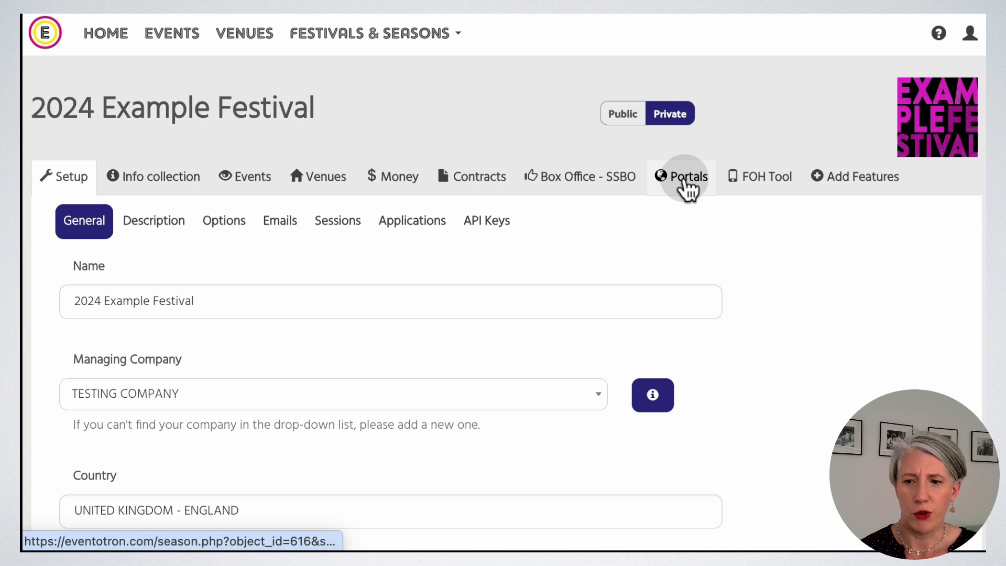
Create a new portal named Press from the festival's Portals section.
left_click(683, 181)
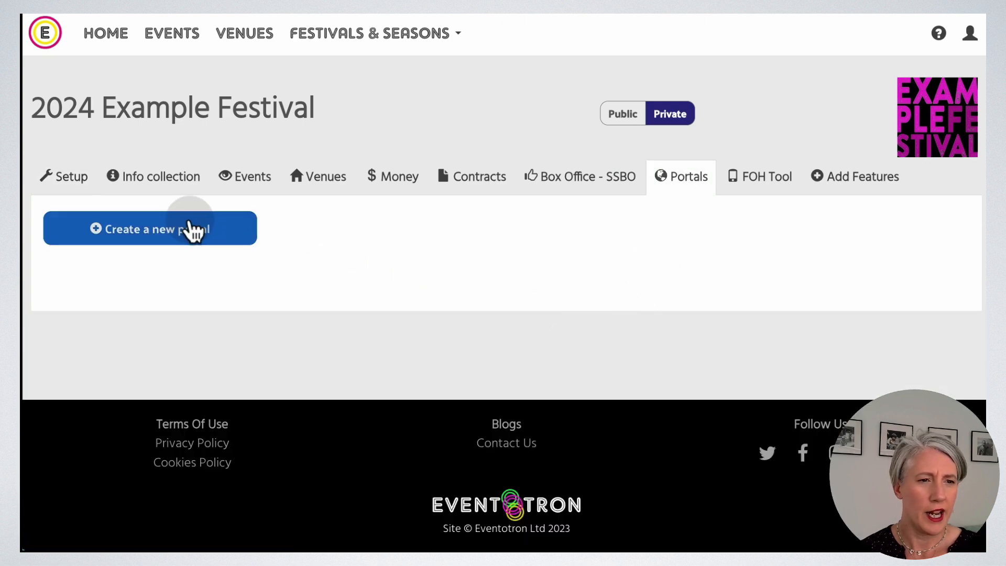
left_click(161, 236)
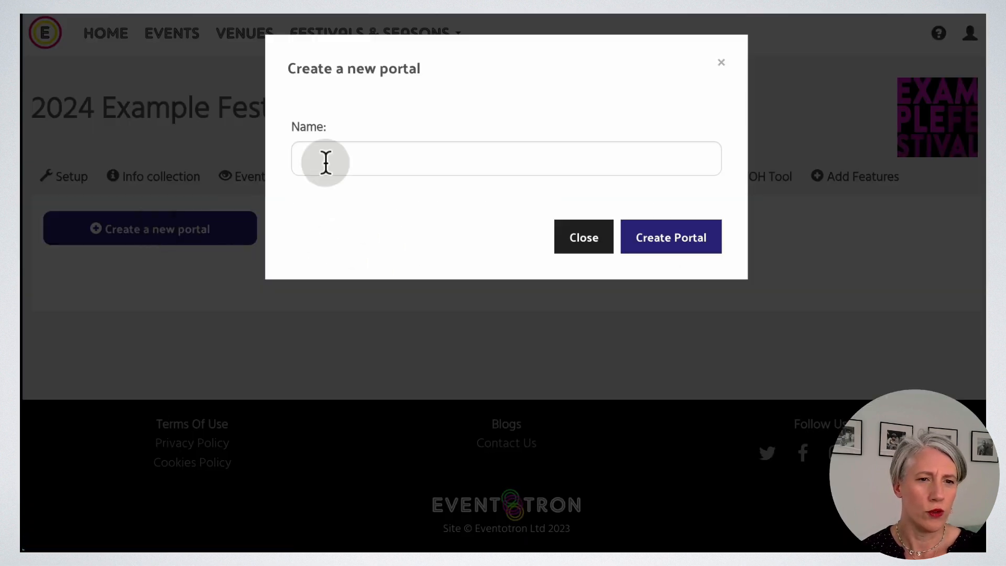
left_click(323, 153)
type("Press")
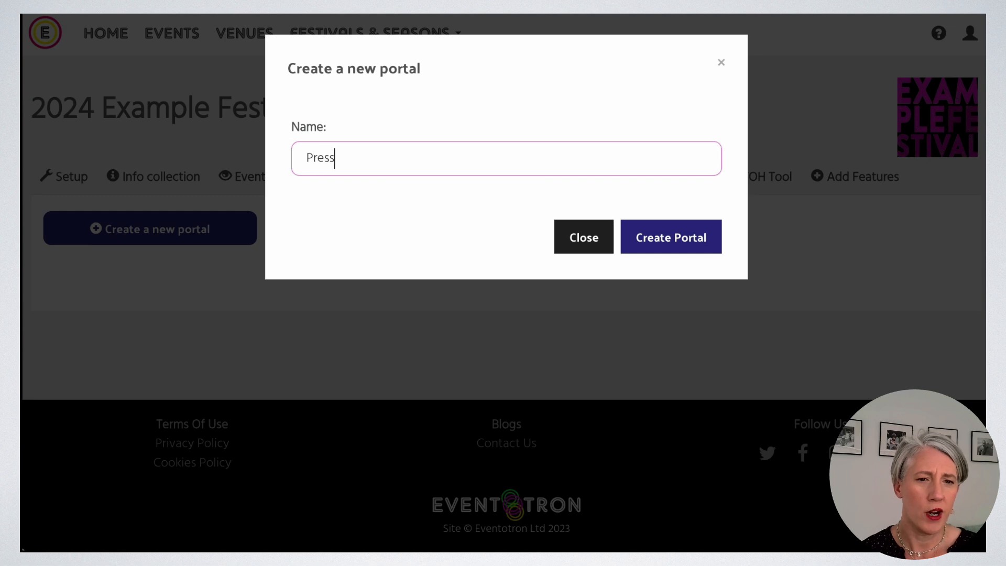
left_click(673, 246)
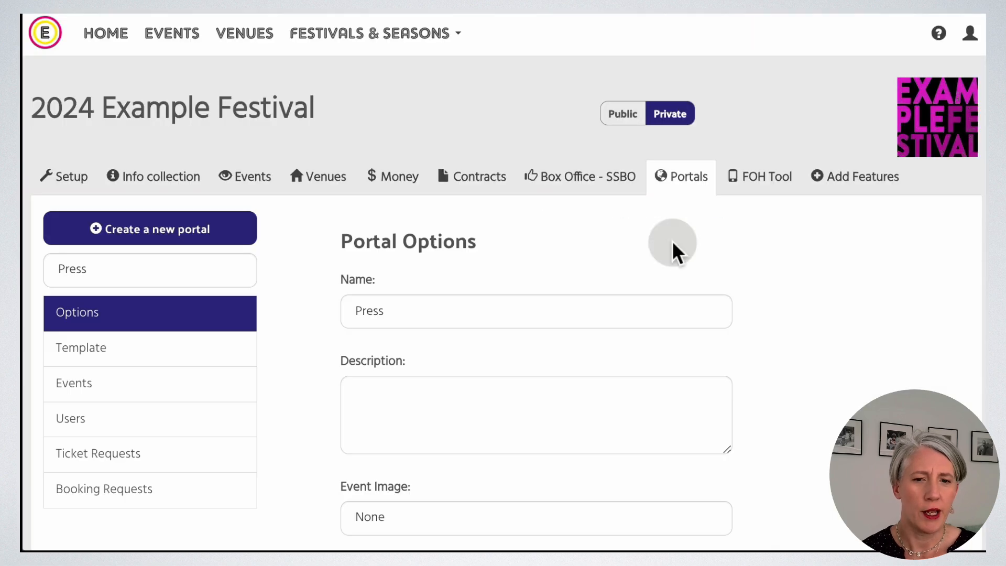
Write the portal description and set Event Image to Image.
scroll(734, 330, "down", 1)
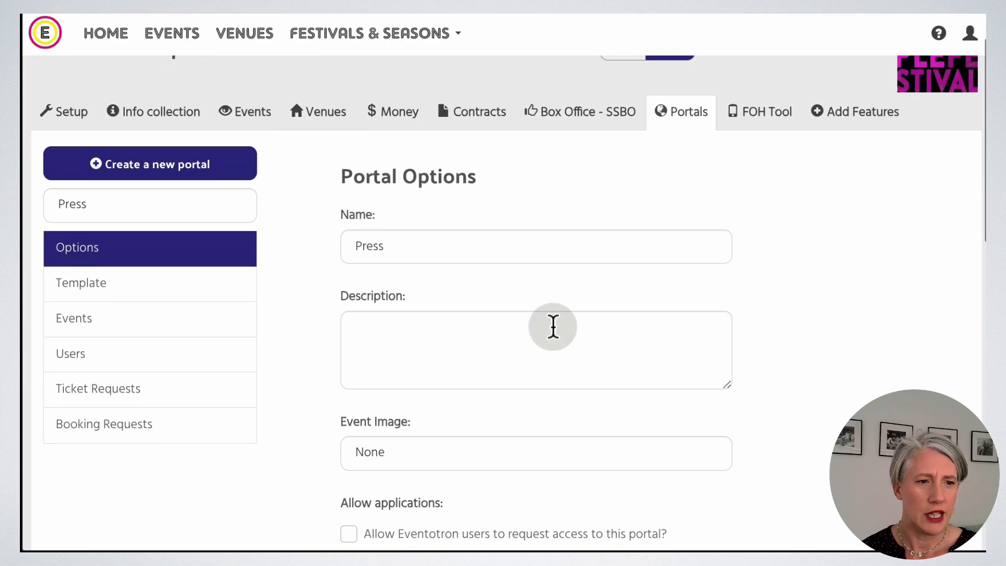
left_click(478, 330)
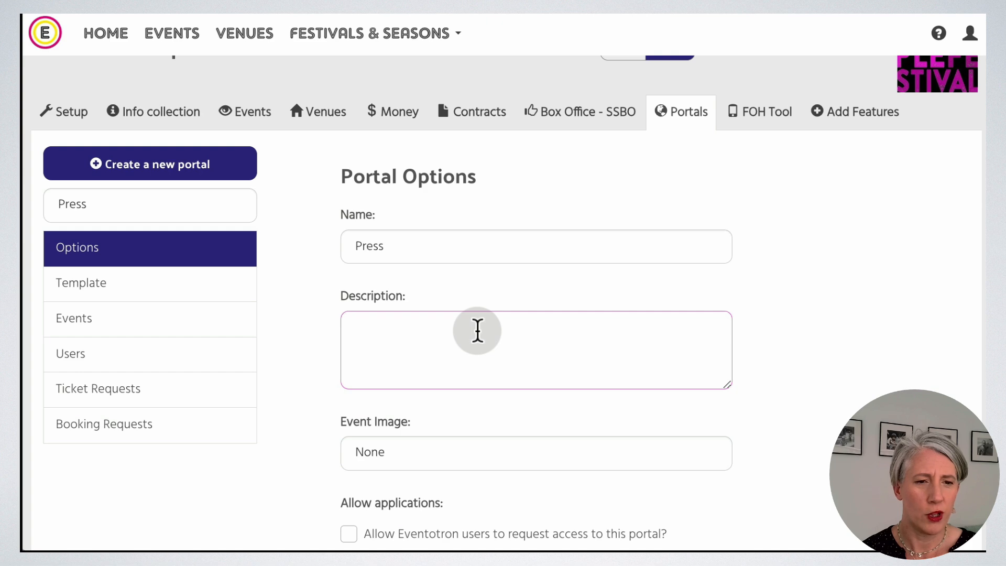
type("See our show information here")
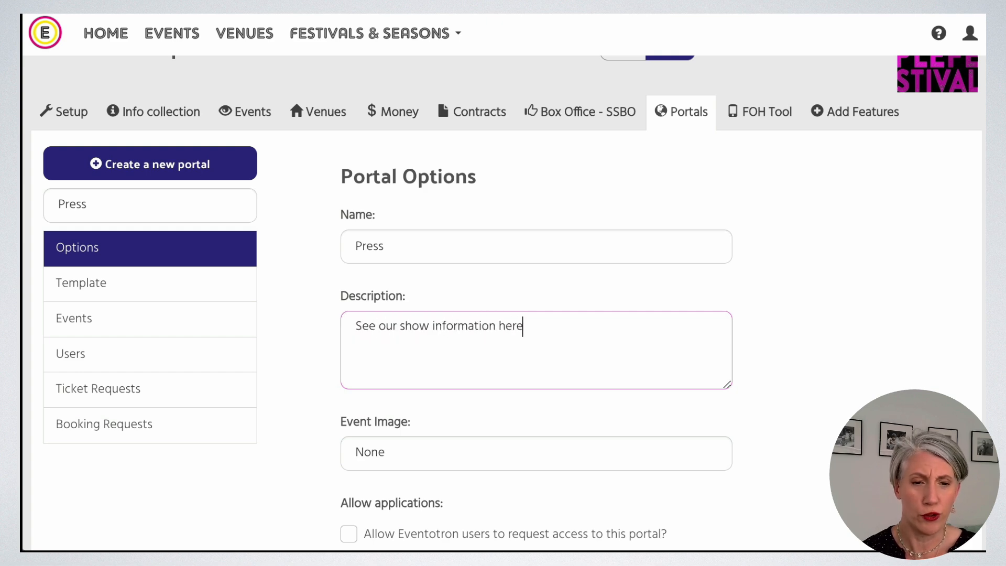
left_click(520, 454)
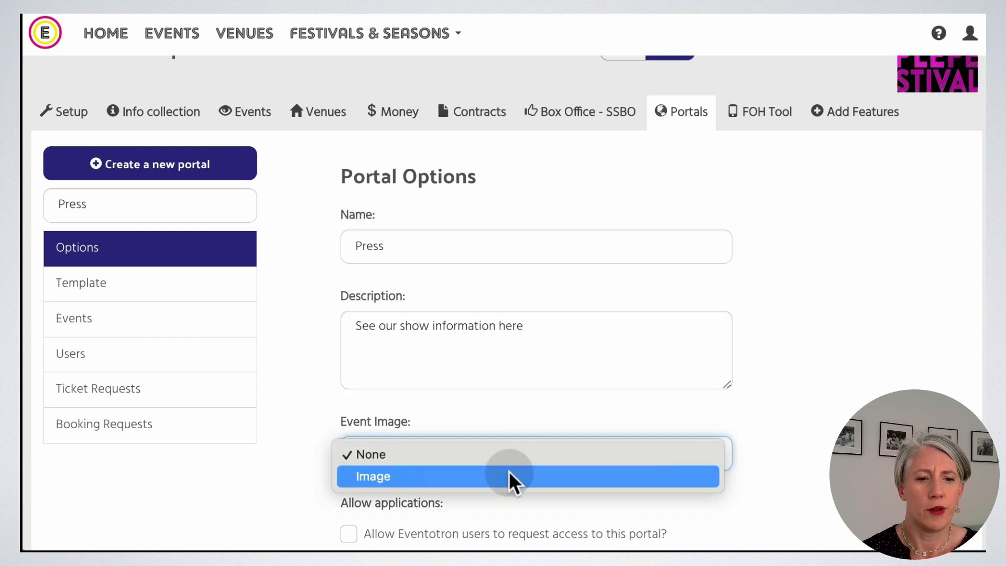
left_click(647, 472)
Keep the portal status Active and enter the ticket-request email address.
scroll(817, 456, "down", 2)
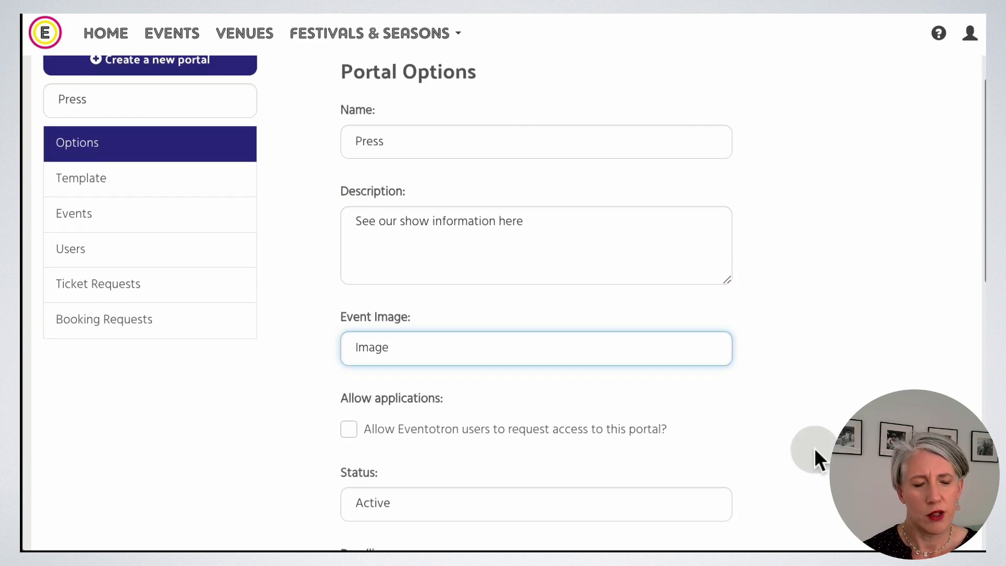
scroll(816, 436, "down", 1)
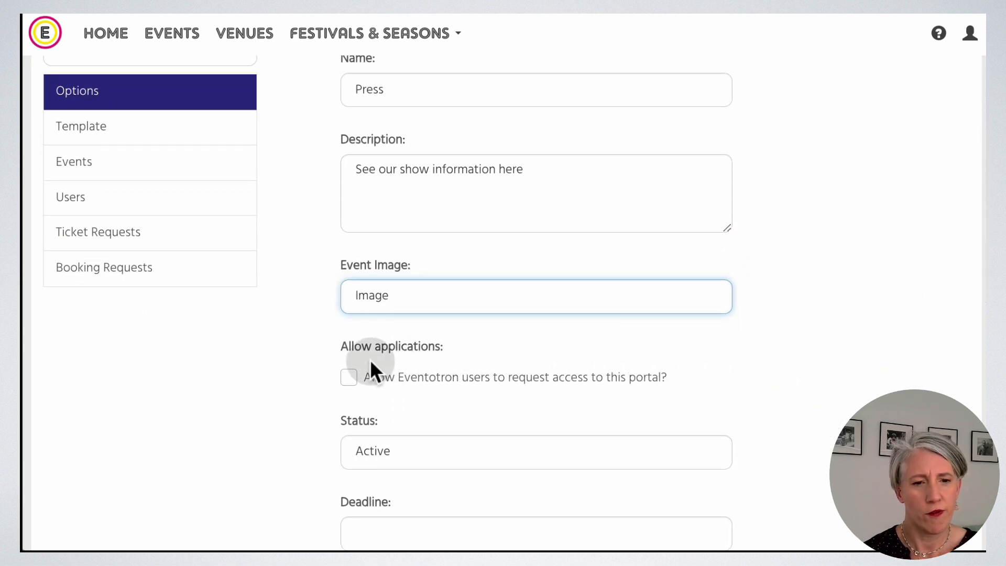
scroll(831, 444, "down", 1)
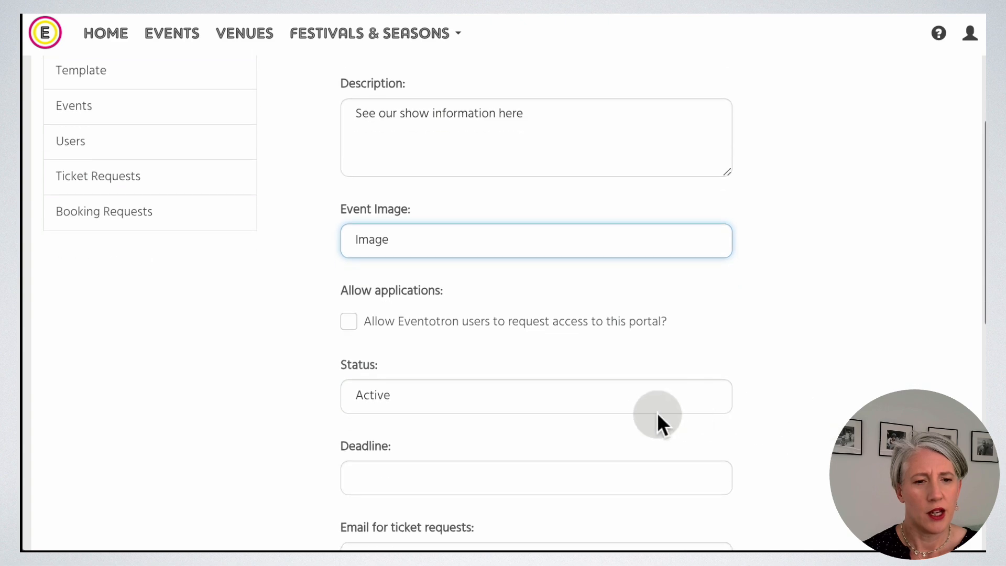
left_click(649, 398)
left_click(664, 398)
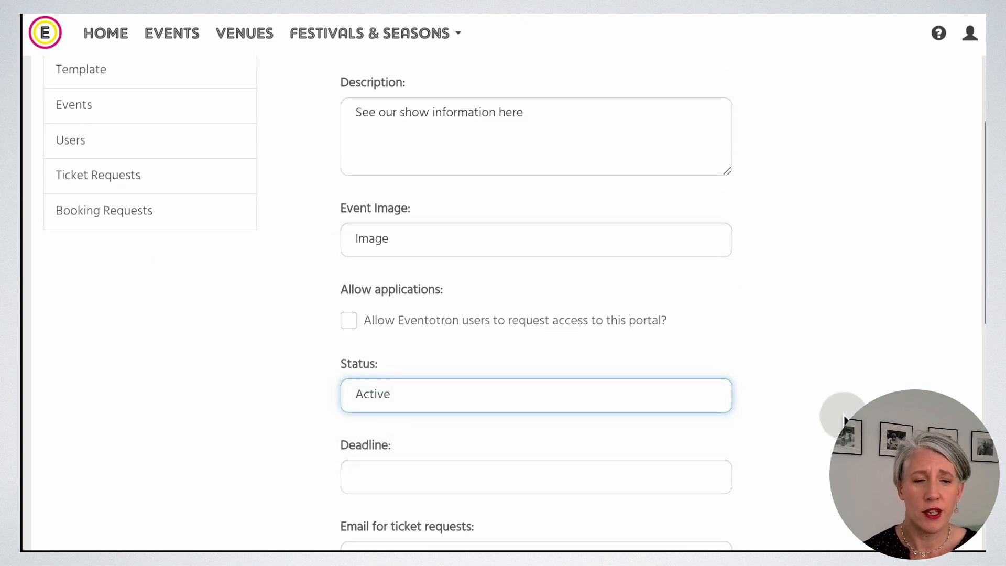
scroll(842, 417, "down", 3)
scroll(842, 418, "down", 1)
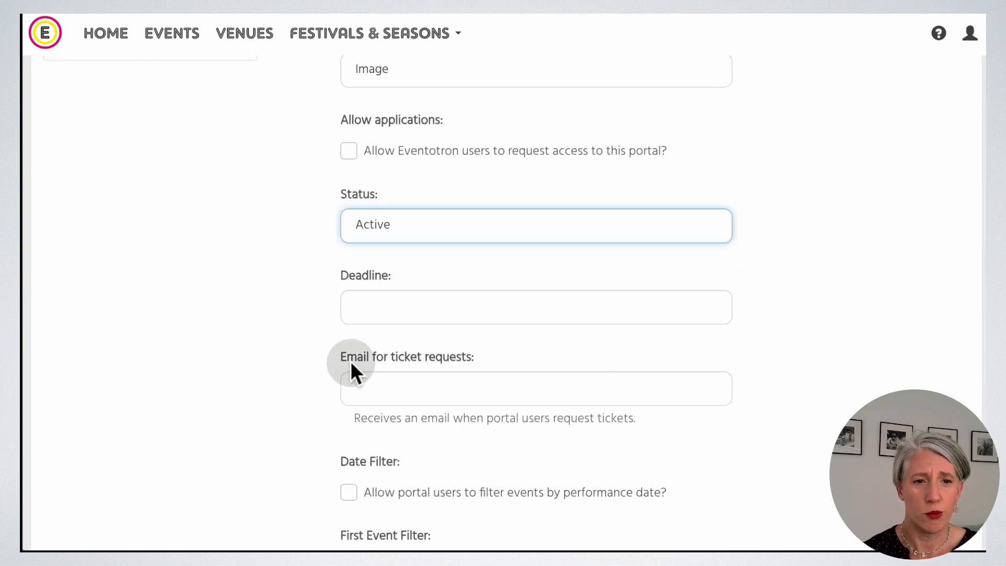
scroll(713, 407, "down", 1)
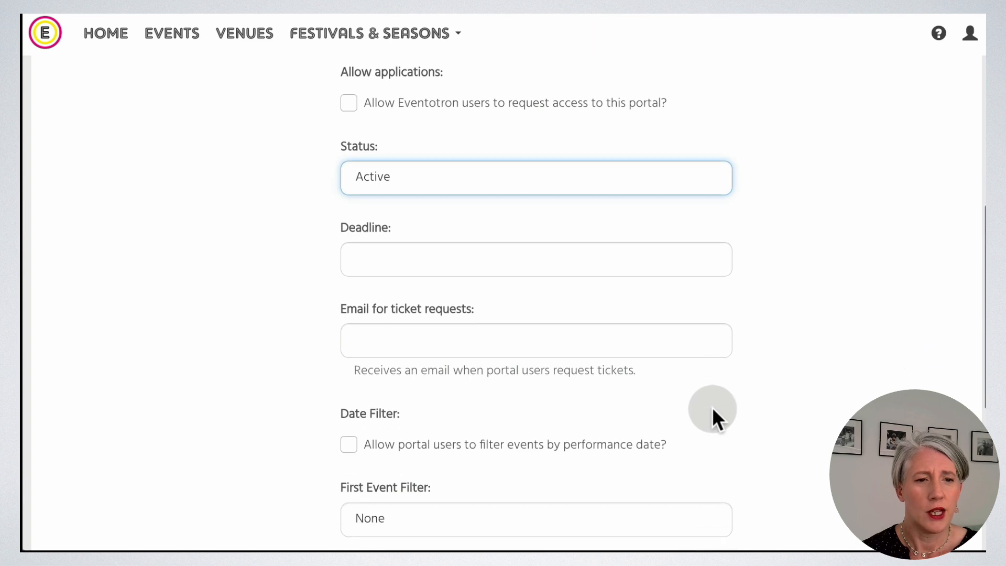
scroll(712, 407, "down", 1)
left_click(425, 298)
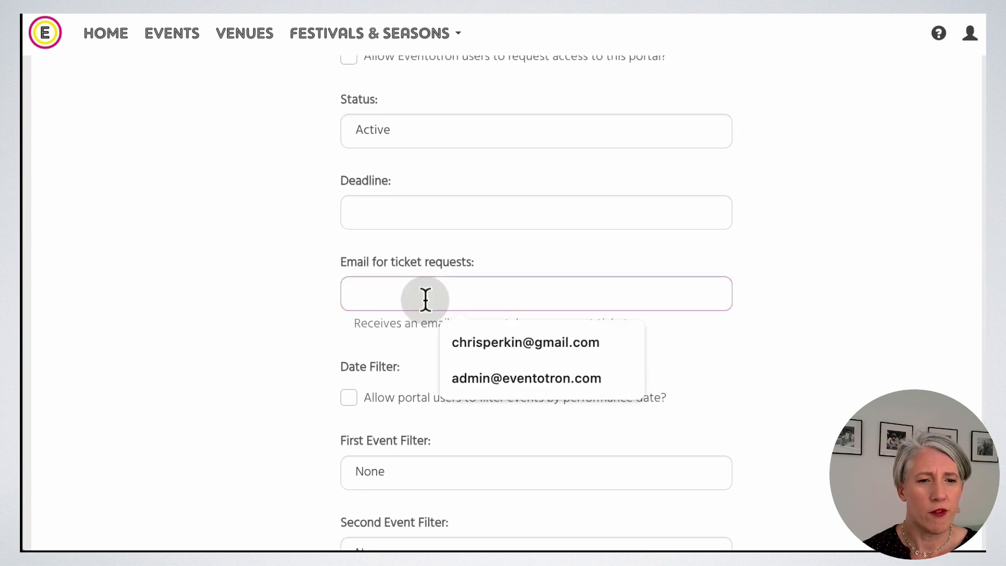
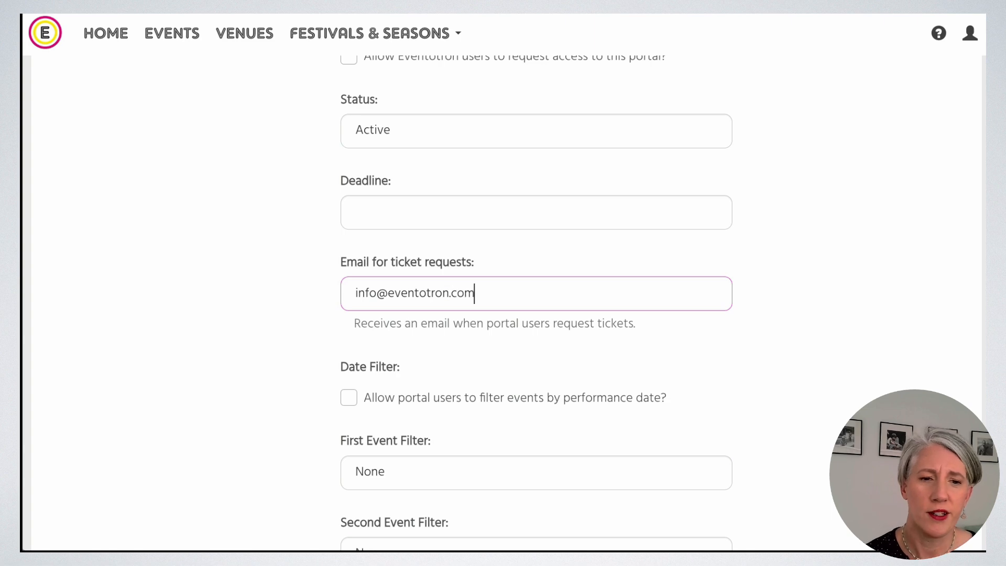
scroll(787, 328, "down", 1)
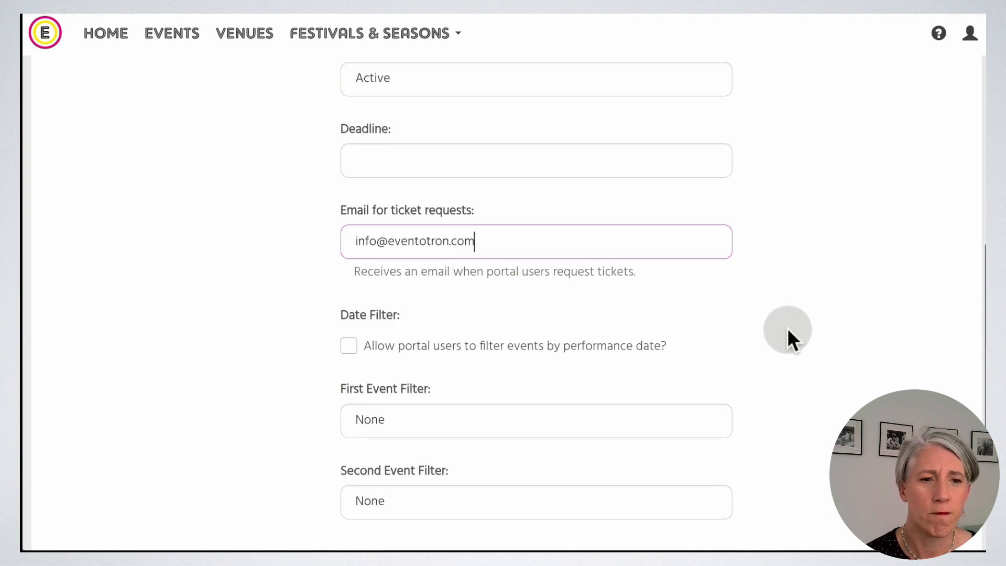
scroll(787, 328, "down", 1)
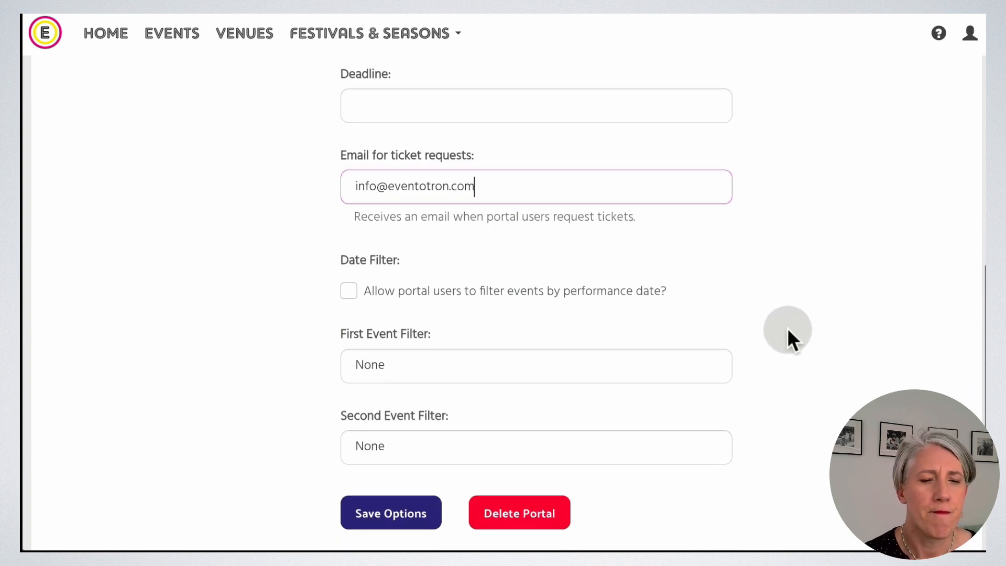
left_click(799, 275)
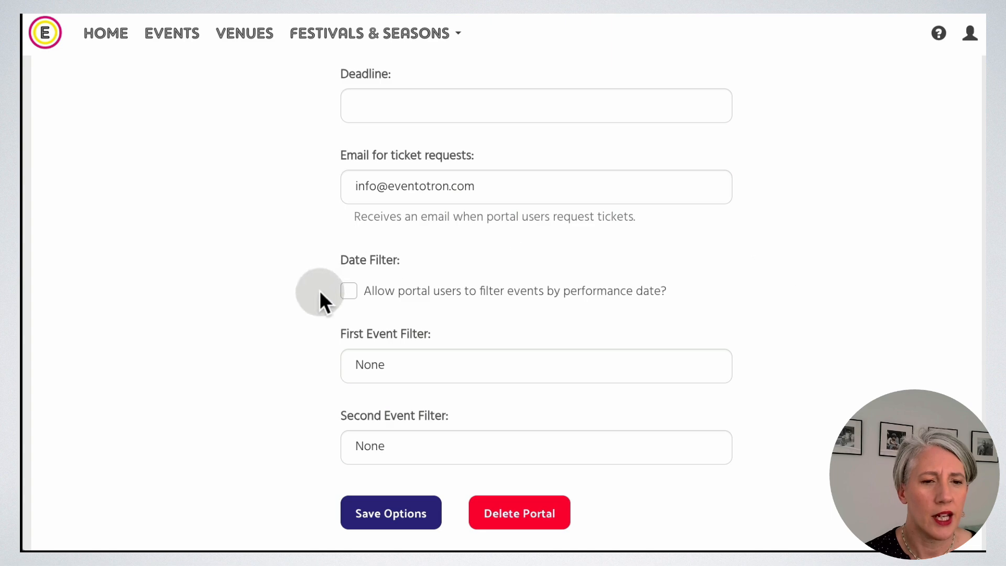
Enable date filtering for portal users and save the portal options.
left_click(349, 291)
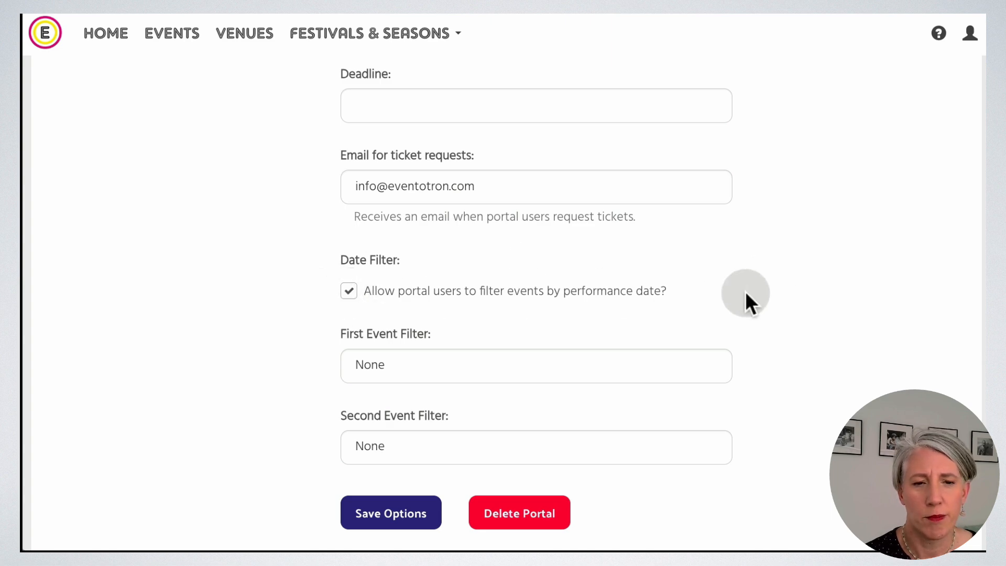
scroll(746, 296, "down", 1)
left_click(392, 464)
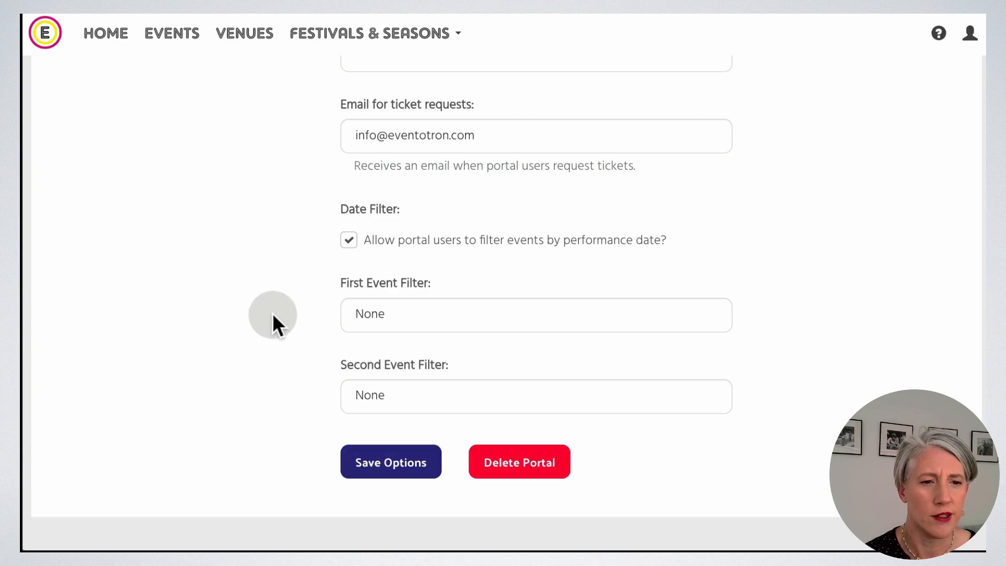
scroll(272, 313, "up", 10)
scroll(273, 313, "up", 1)
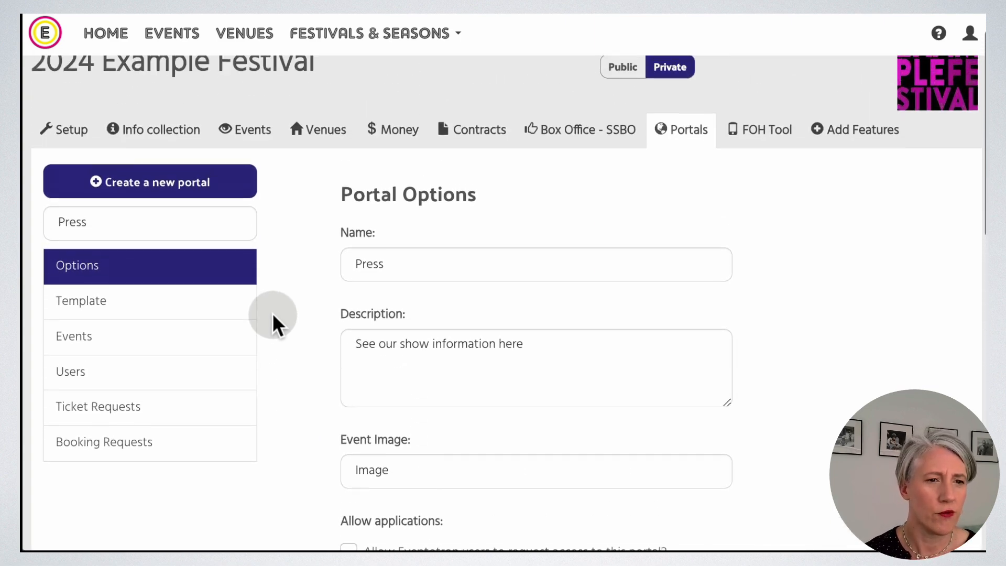
On the template page, choose Number of performers, Website, Instagram and YouTube fields.
left_click(87, 312)
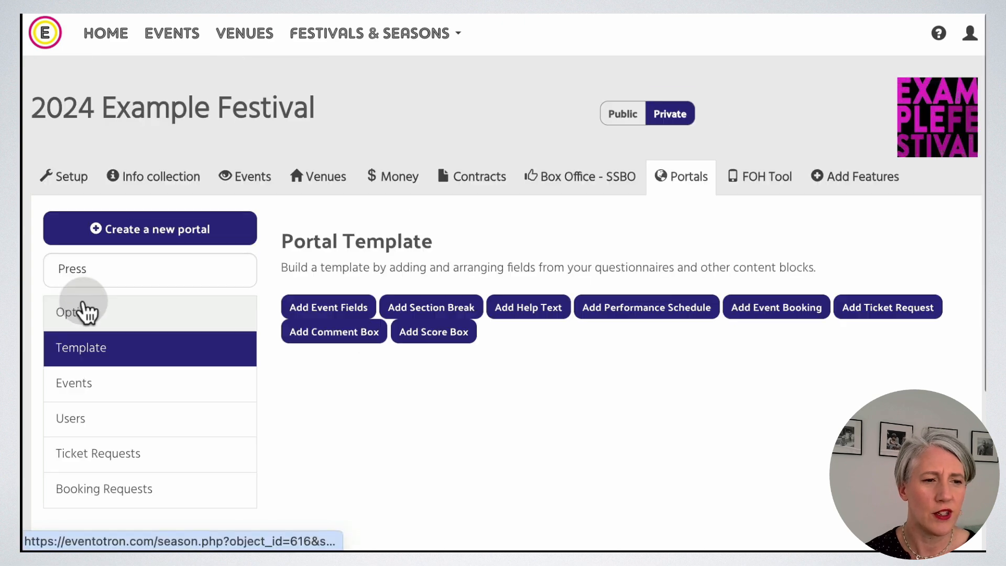
scroll(697, 425, "down", 2)
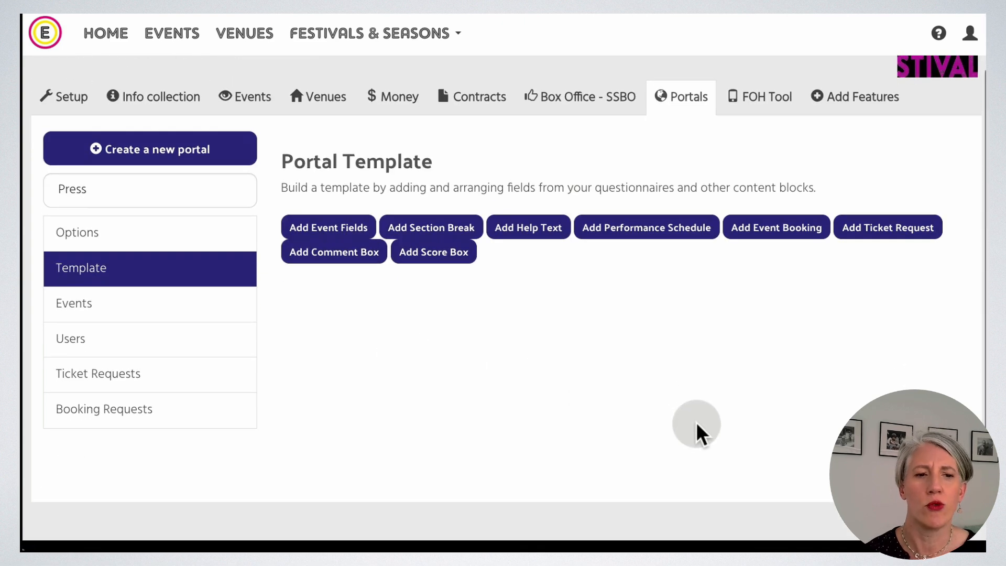
scroll(696, 423, "down", 1)
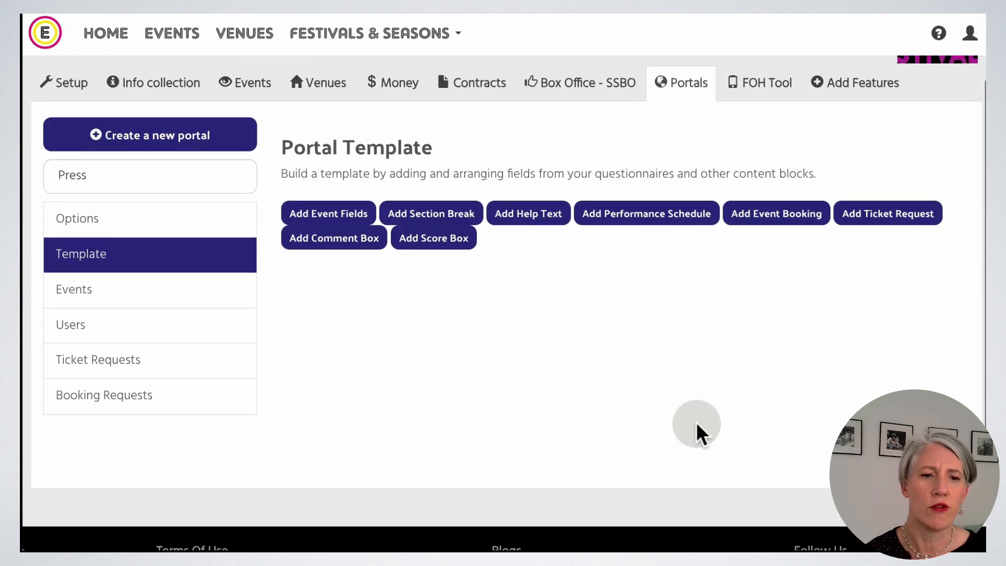
left_click(360, 220)
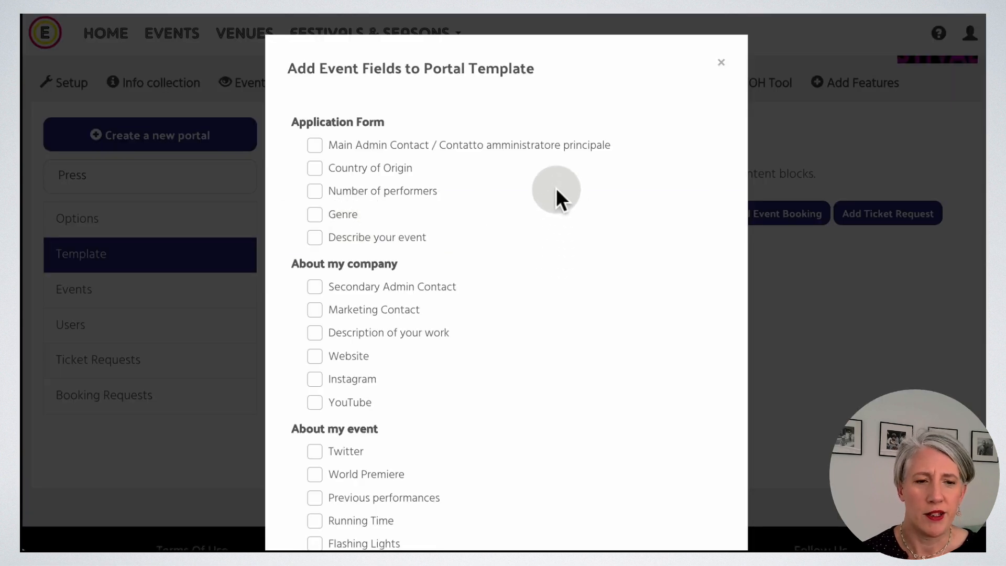
left_click(315, 192)
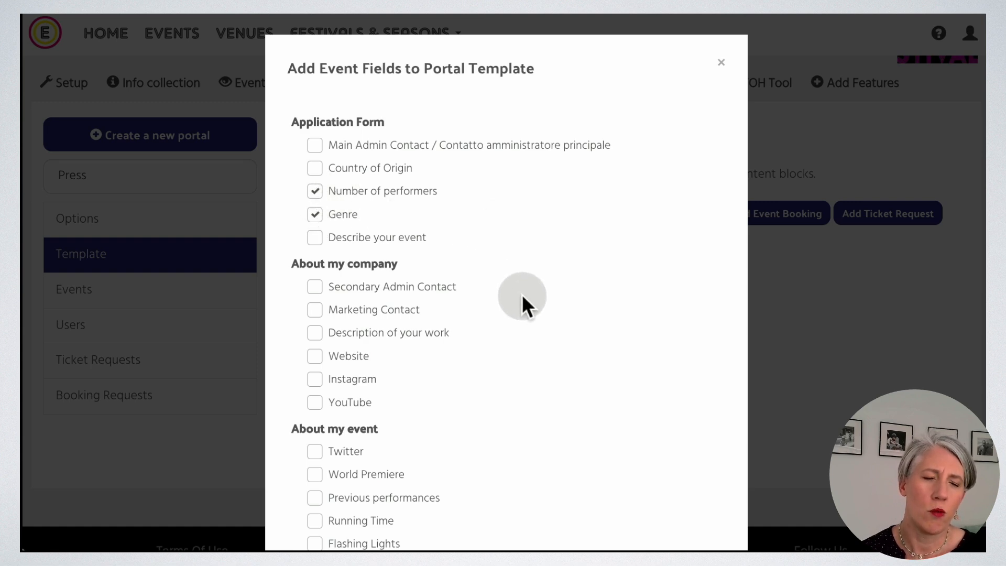
scroll(522, 294, "down", 3)
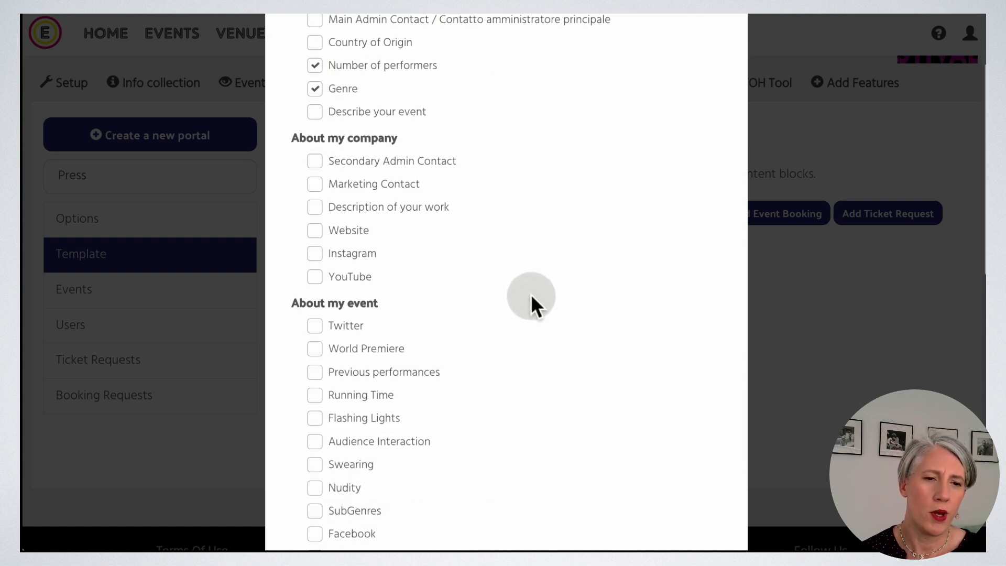
scroll(530, 294, "down", 1)
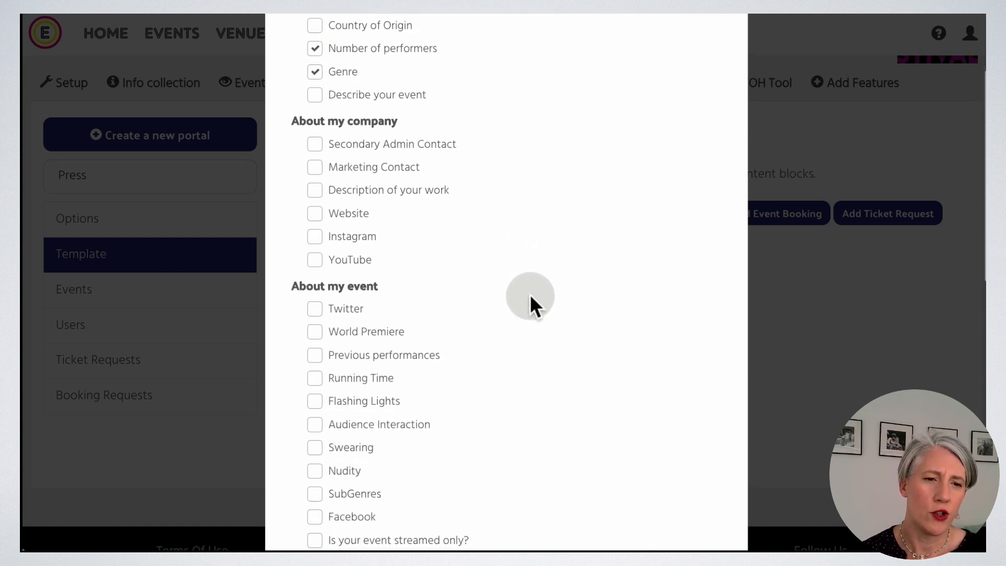
left_click(317, 216)
left_click(317, 240)
left_click(317, 262)
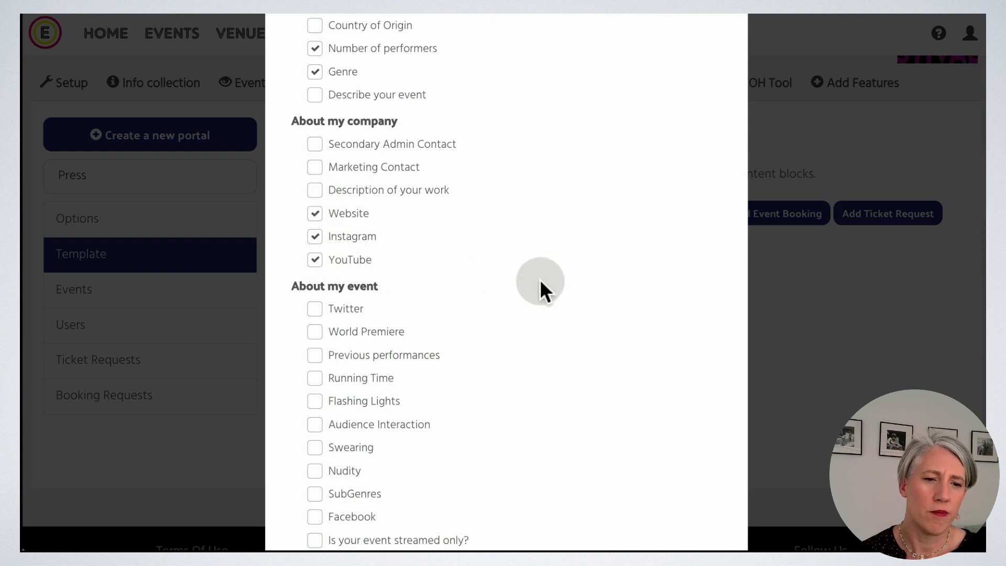
Also tick World Premiere, Running Time, Flashing Lights, Audience Interaction, Swearing and Nudity.
scroll(541, 283, "down", 5)
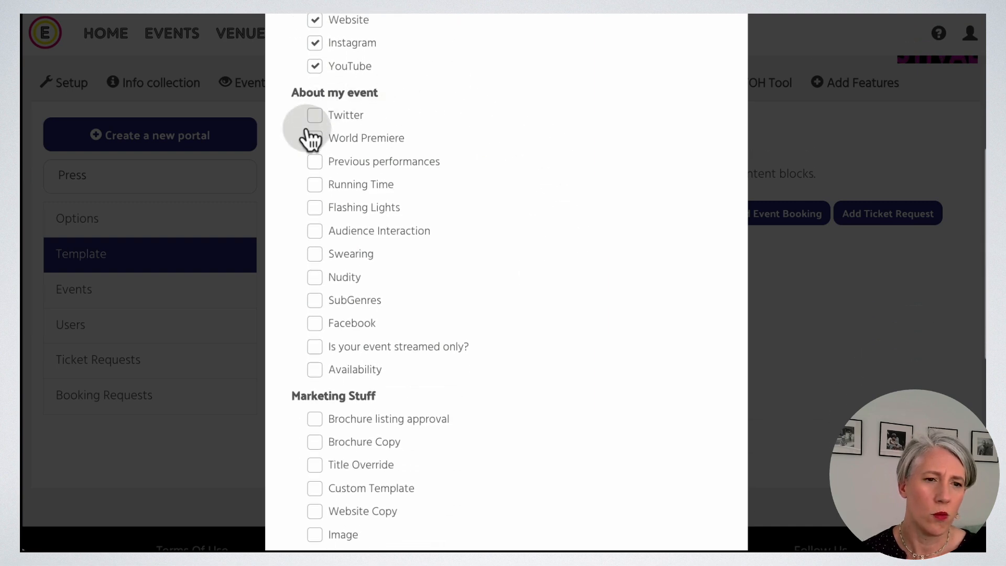
left_click(314, 138)
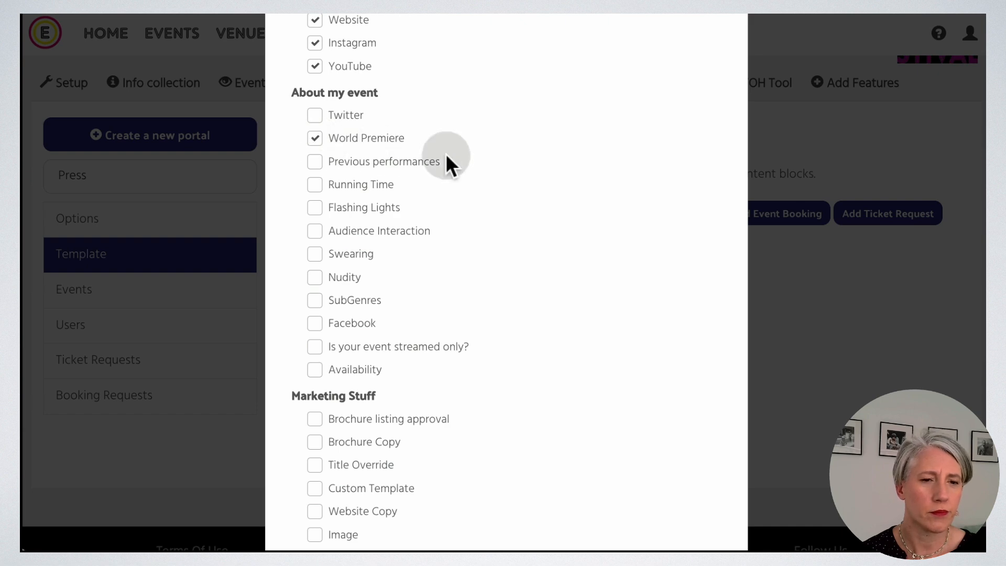
scroll(505, 187, "down", 3)
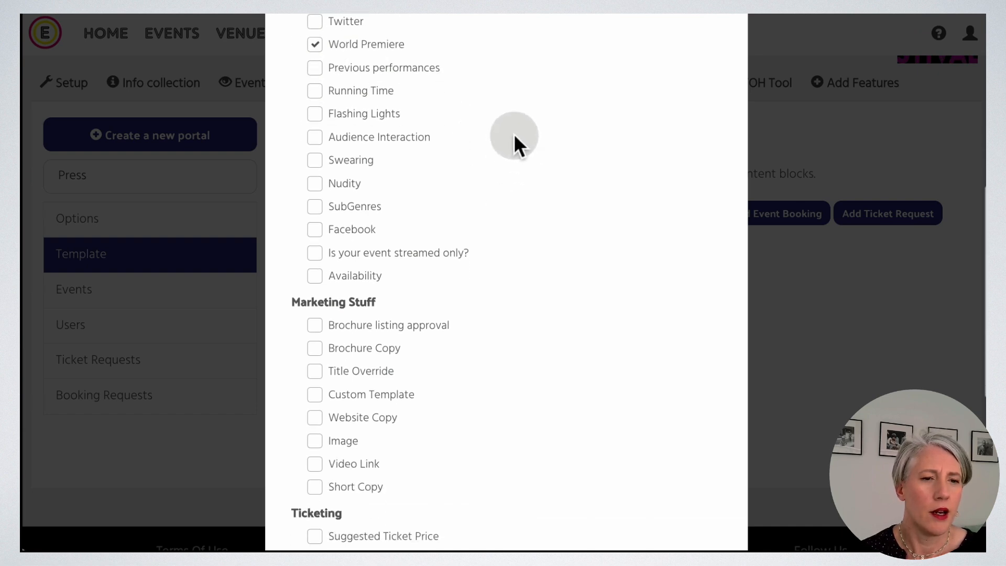
left_click(316, 94)
left_click(315, 115)
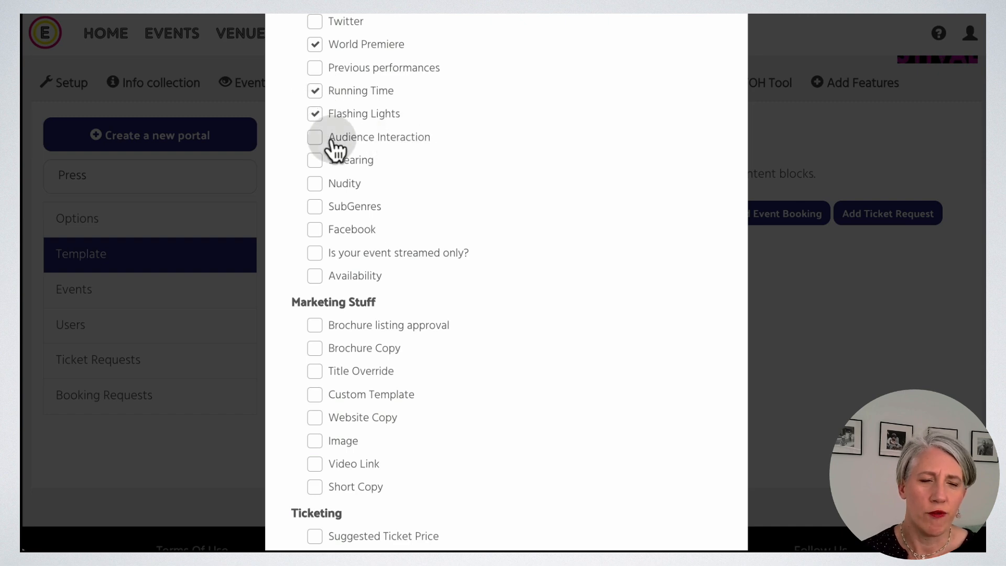
left_click(316, 137)
scroll(514, 171, "down", 2)
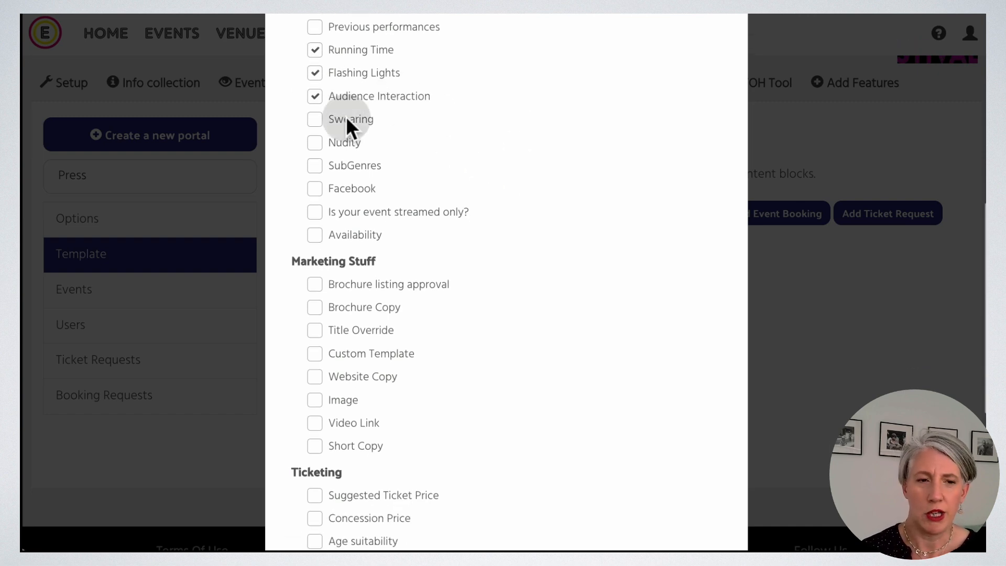
left_click(315, 121)
left_click(316, 142)
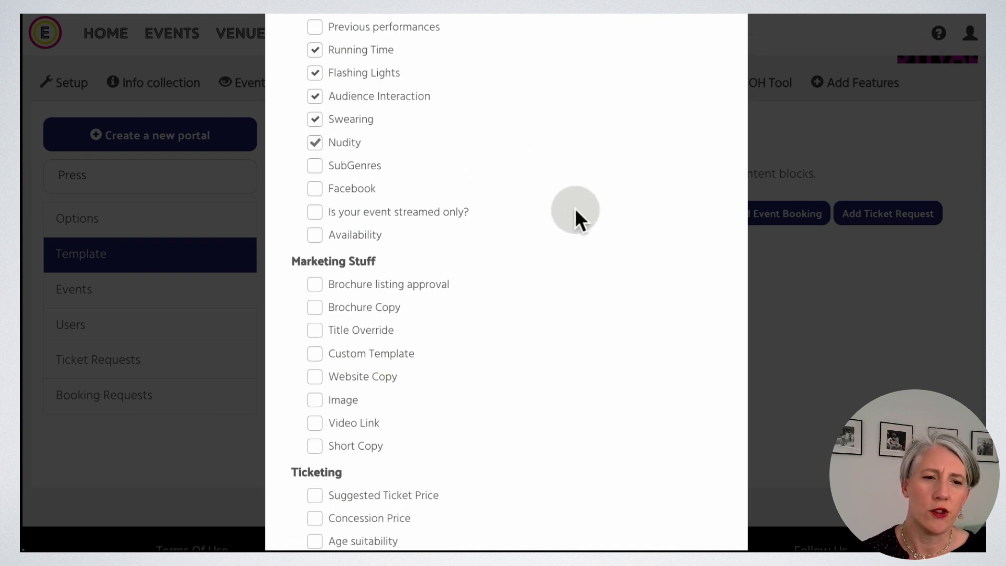
Add Website Copy, Image, Video Link, Short Copy, ticket prices and Age suitability, then add all fields.
scroll(574, 208, "down", 6)
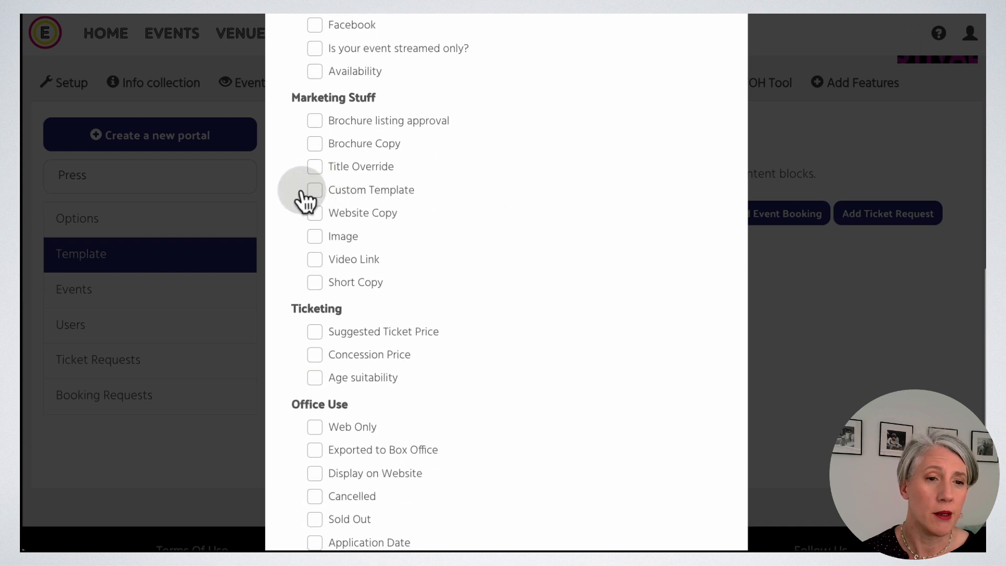
left_click(315, 144)
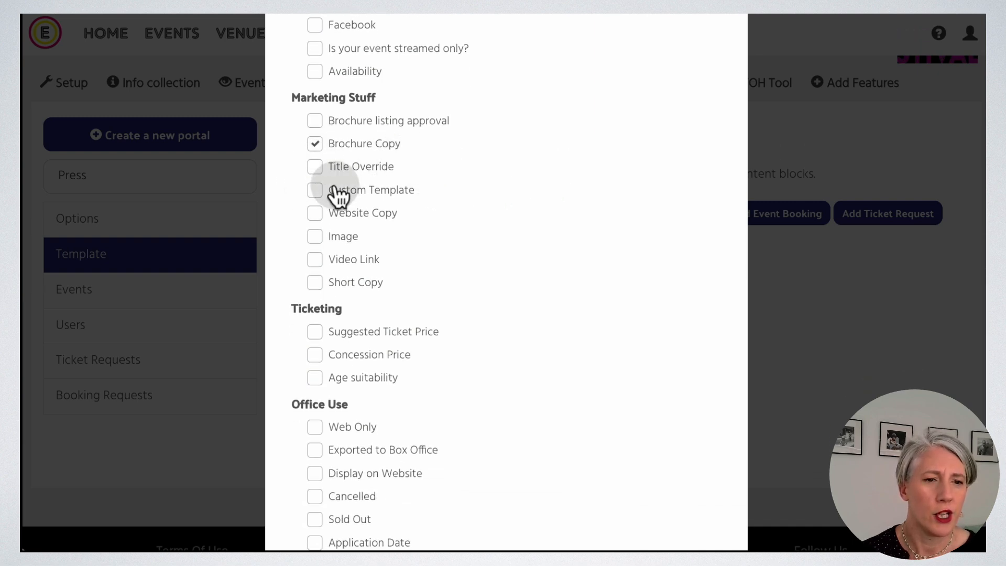
left_click(317, 144)
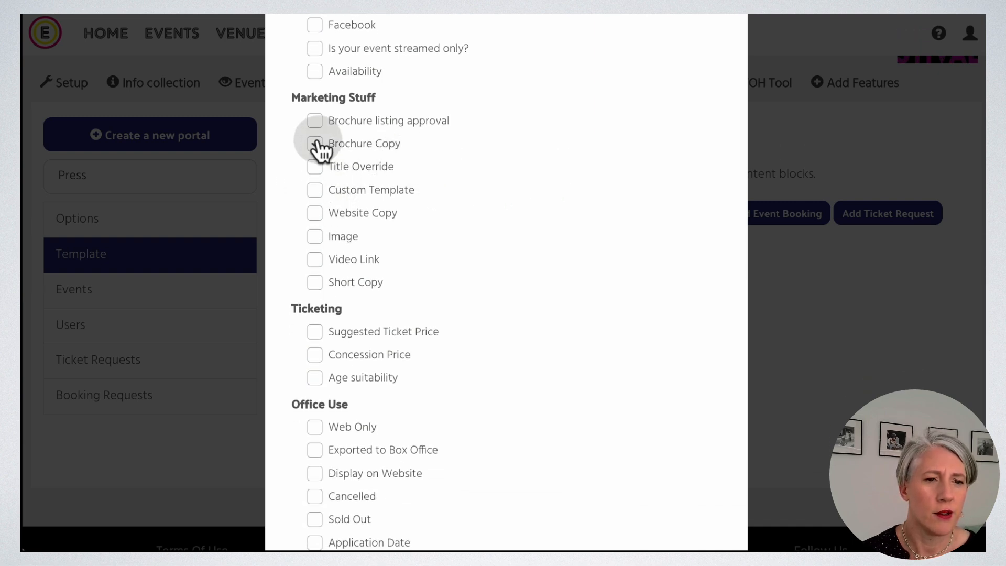
left_click(316, 214)
left_click(316, 238)
scroll(505, 251, "down", 2)
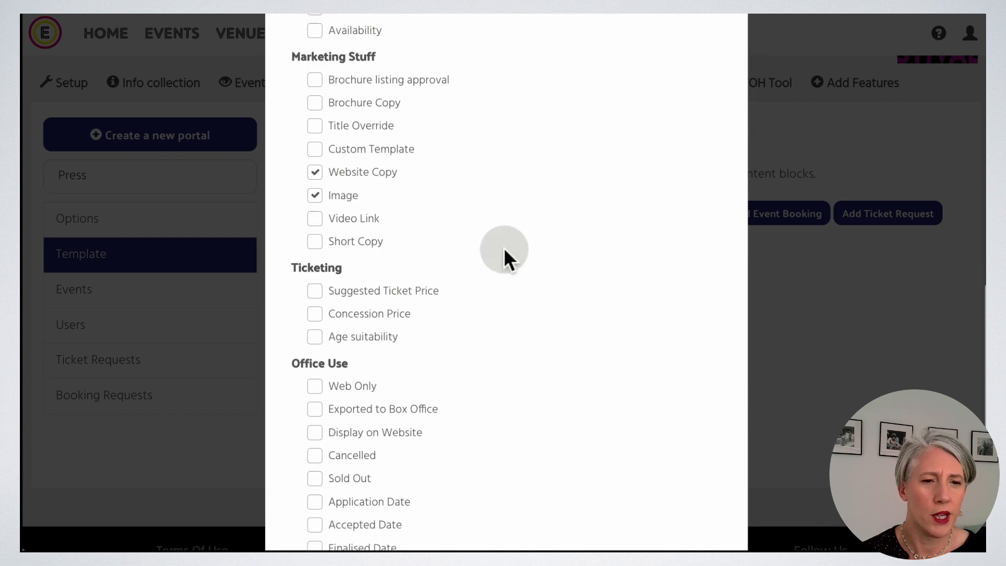
scroll(504, 247, "down", 3)
left_click(315, 116)
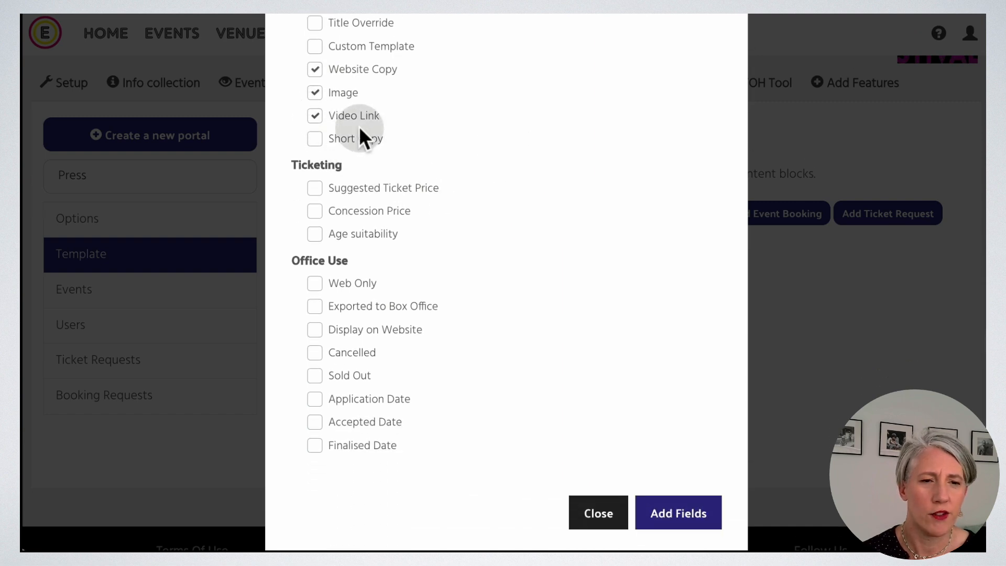
left_click(318, 147)
left_click(317, 190)
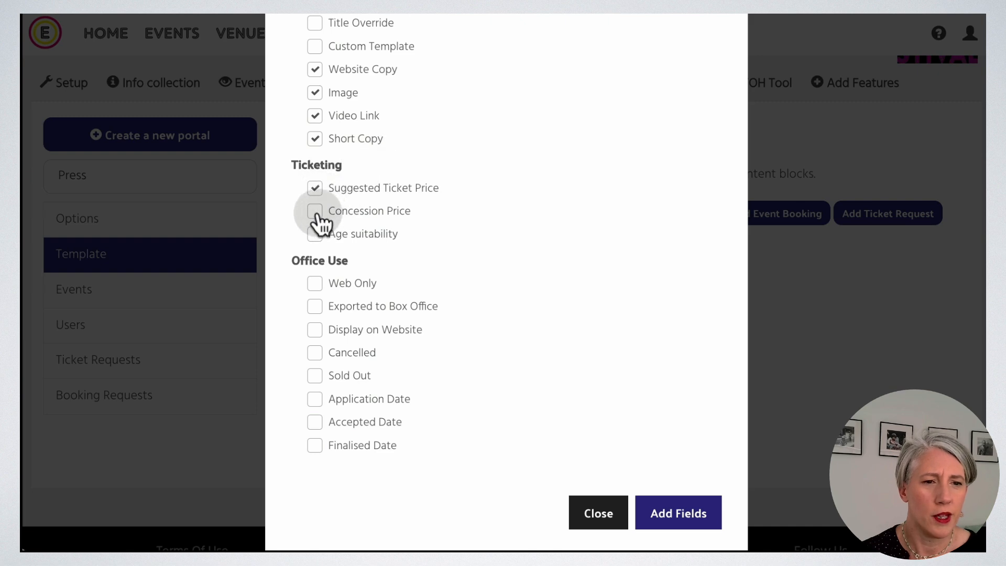
left_click(316, 215)
left_click(316, 234)
left_click(697, 516)
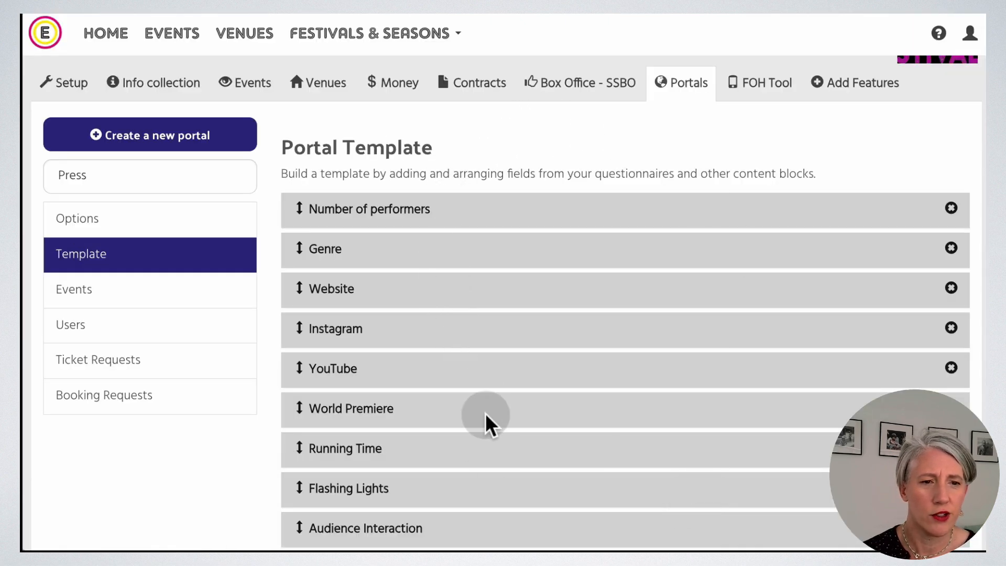
Add an 'Audience Information' section break and drag it just above Flashing Lights.
scroll(491, 452, "down", 2)
scroll(492, 454, "down", 9)
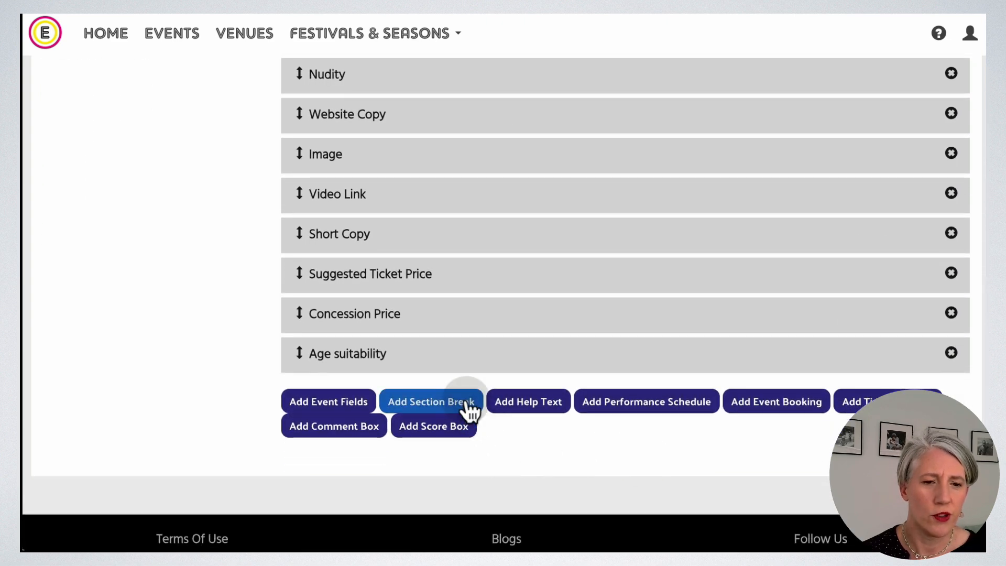
left_click(465, 405)
left_click(415, 438)
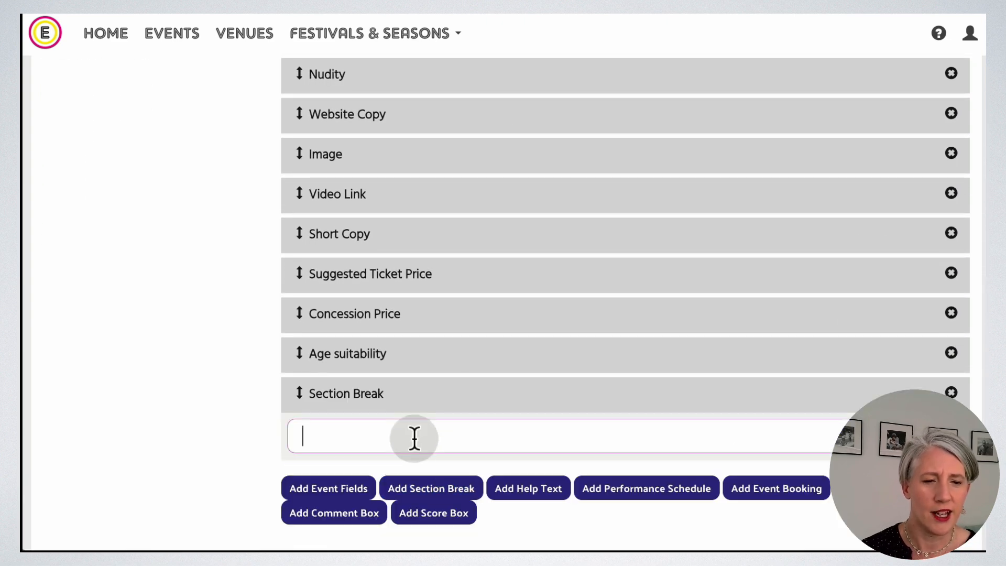
type("Audience Information")
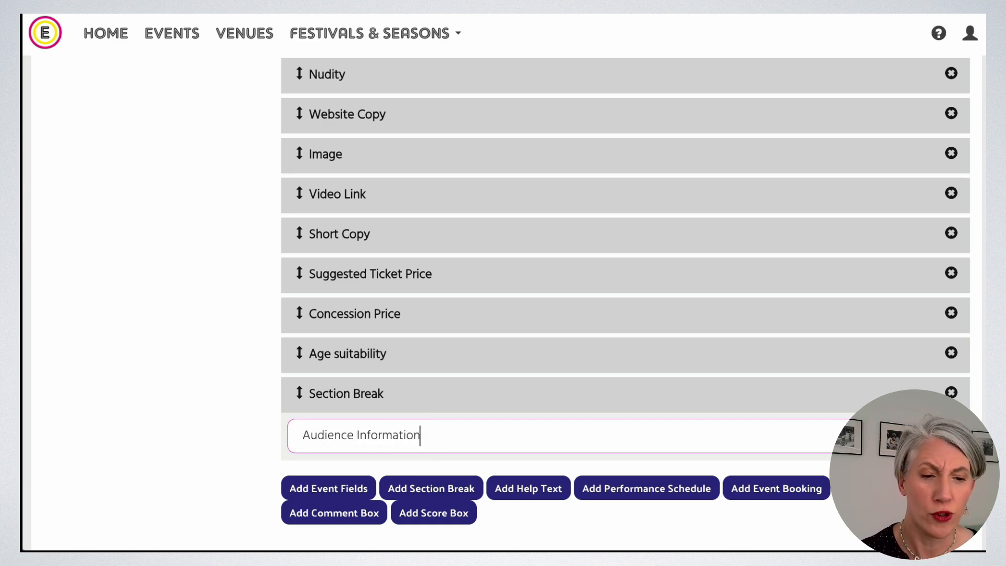
left_click_drag(298, 392, 330, 209)
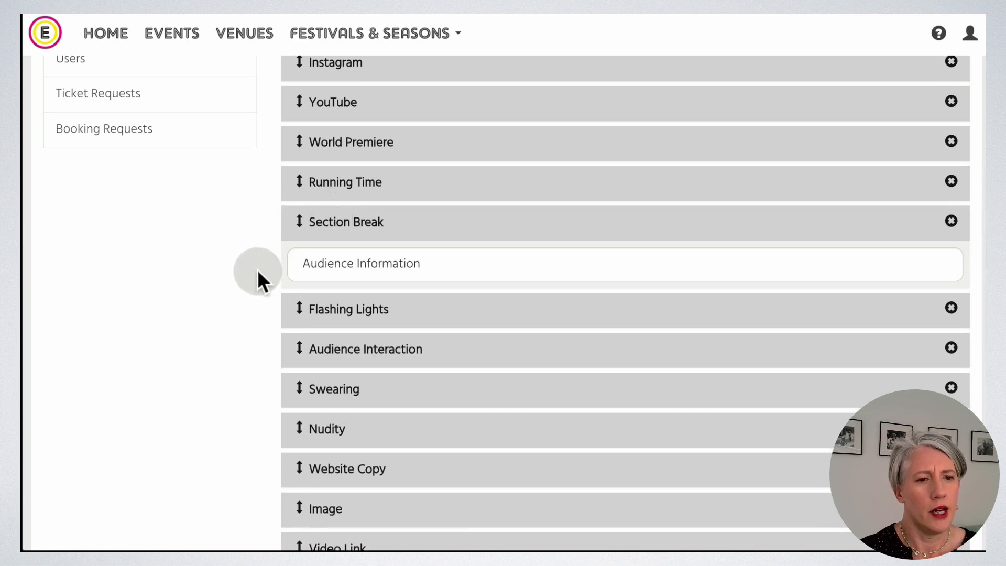
scroll(257, 269, "up", 2)
scroll(268, 273, "down", 7)
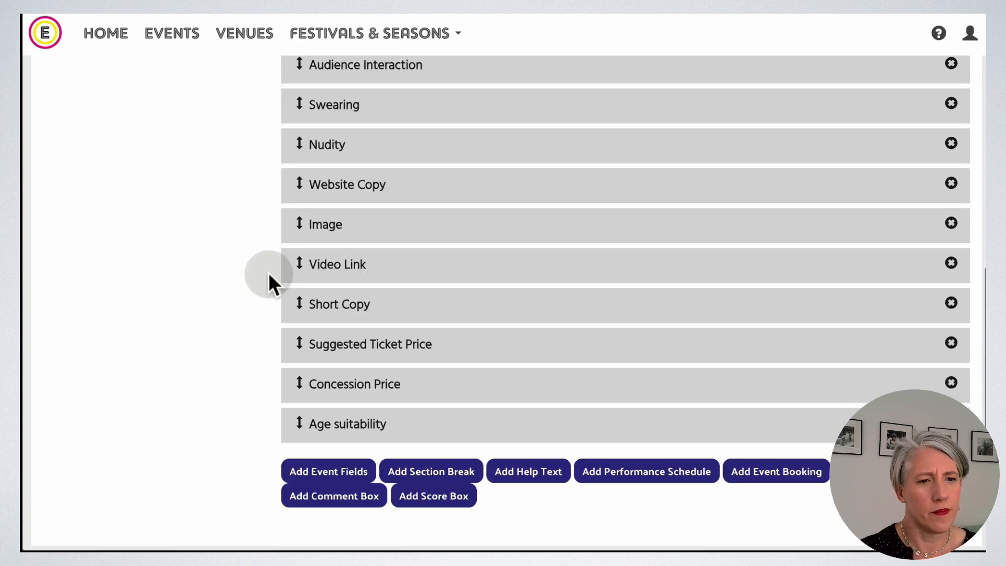
scroll(268, 272, "down", 3)
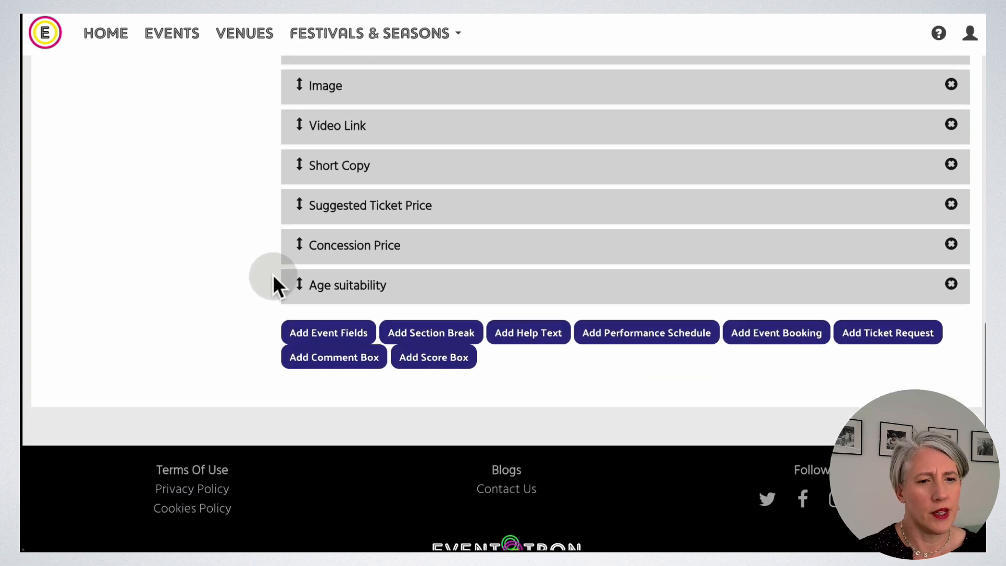
Add a 'Show Information' section break and drag it below Nudity, above Website Copy.
left_click(464, 334)
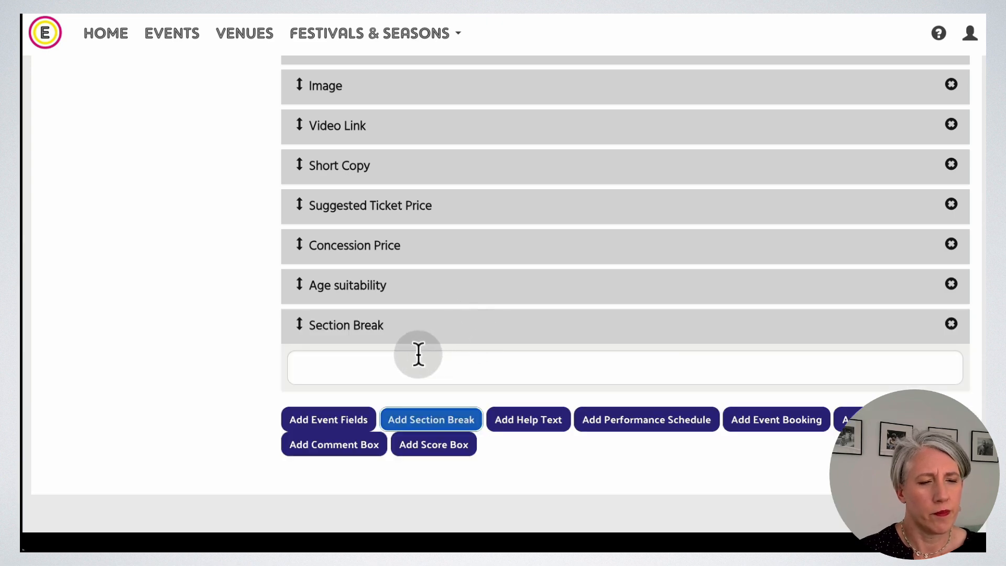
left_click(395, 363)
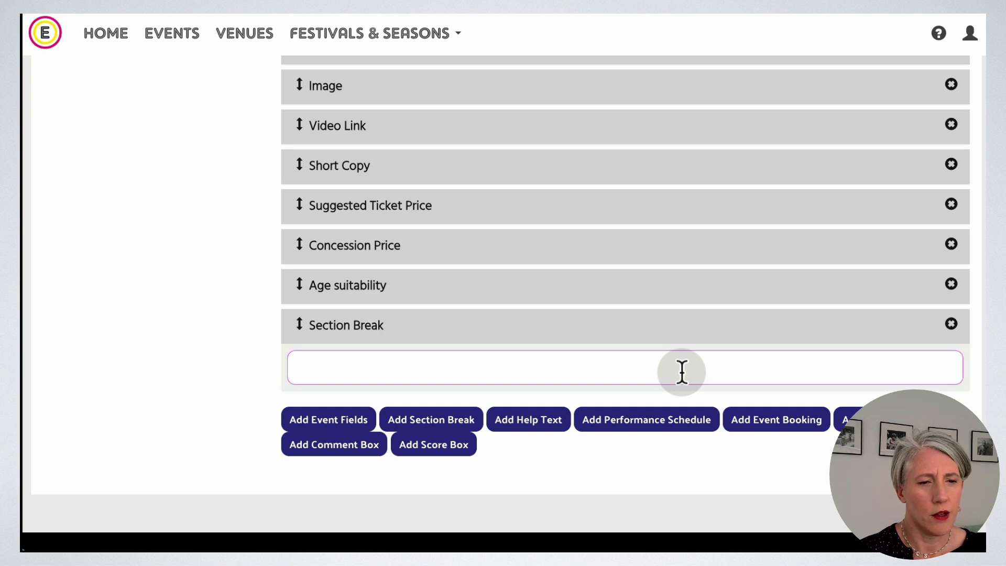
type("Show Information")
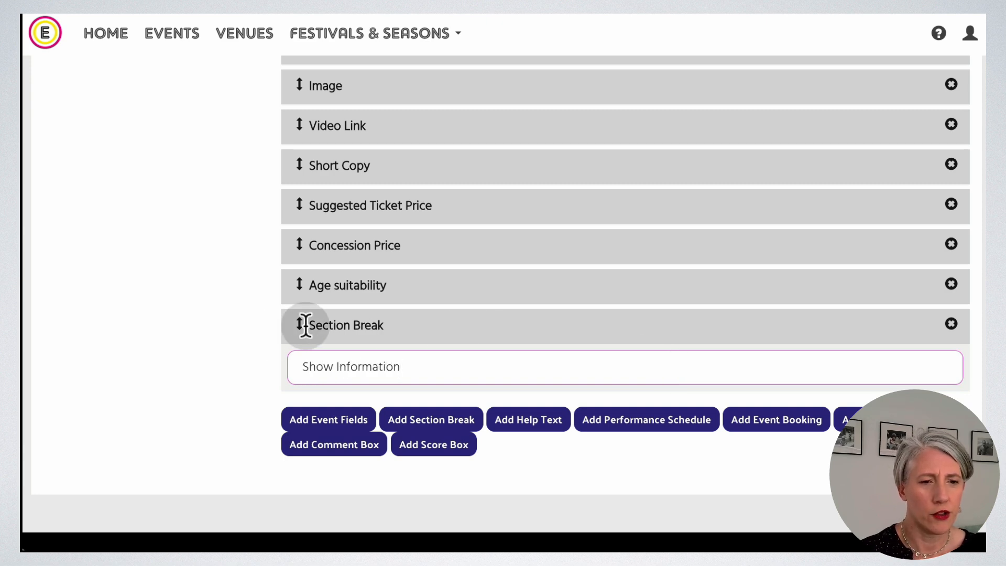
left_click_drag(297, 326, 456, 321)
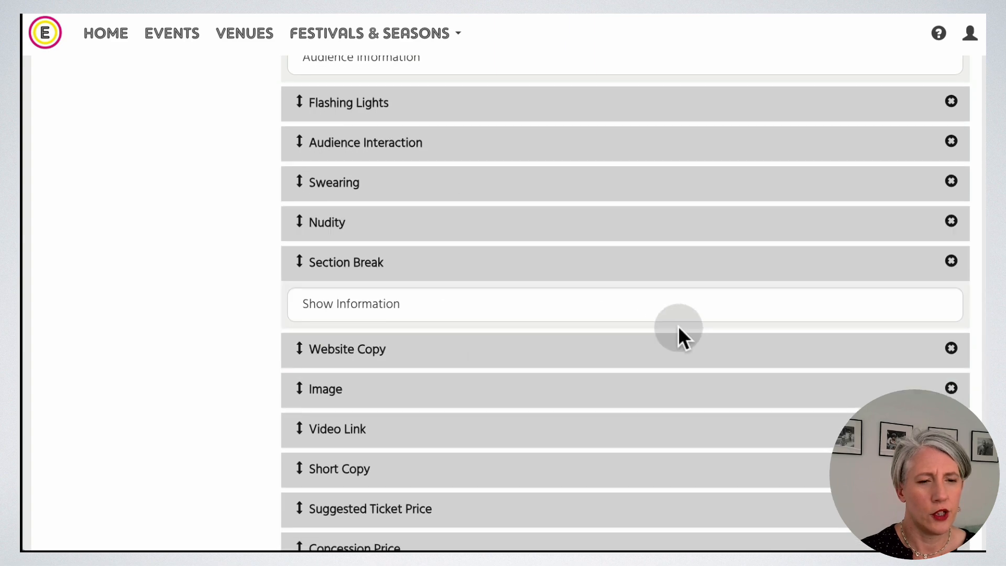
scroll(678, 326, "down", 3)
scroll(678, 325, "down", 2)
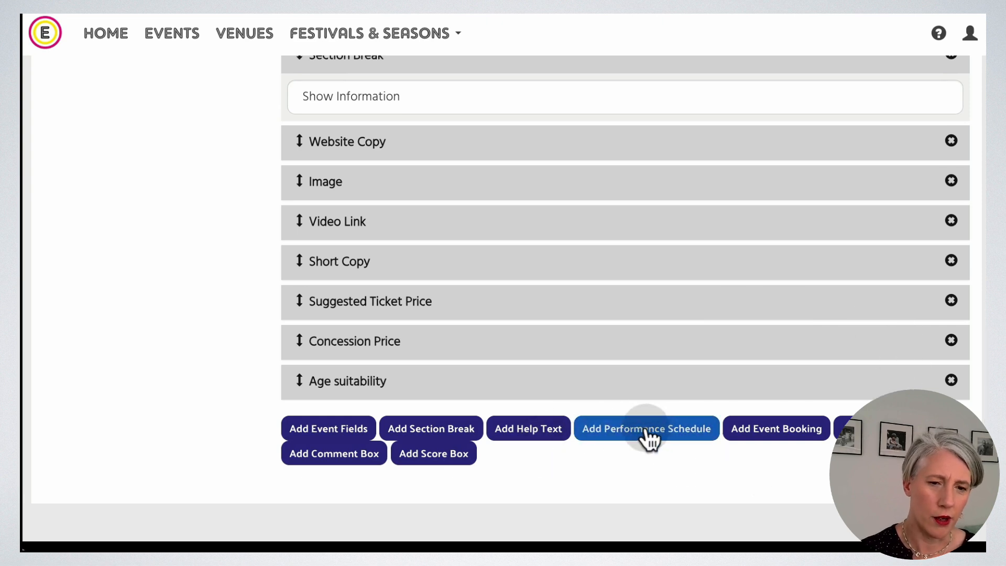
Add a performance schedule block to the template and enter its heading.
left_click(688, 433)
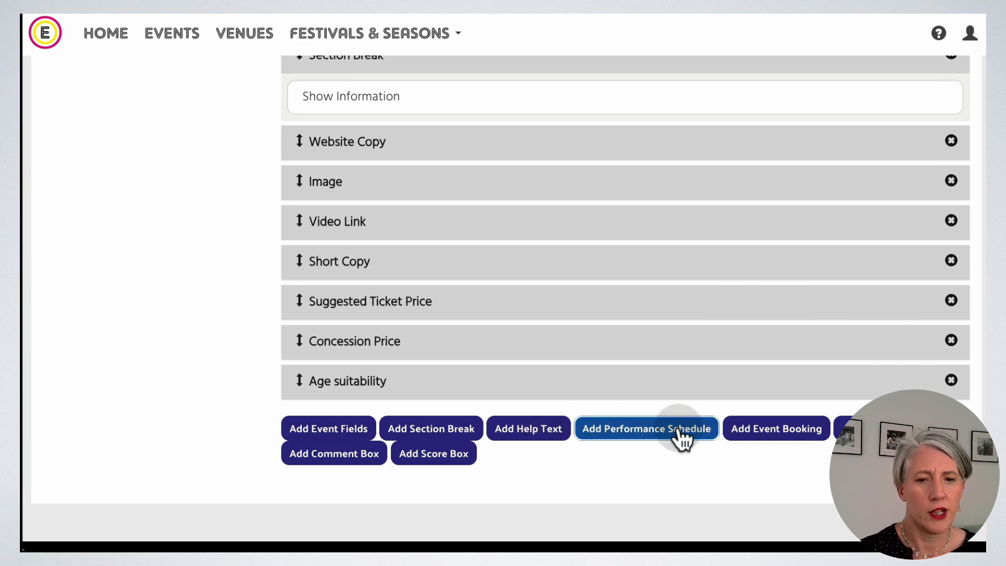
scroll(690, 426, "down", 1)
scroll(690, 426, "down", 2)
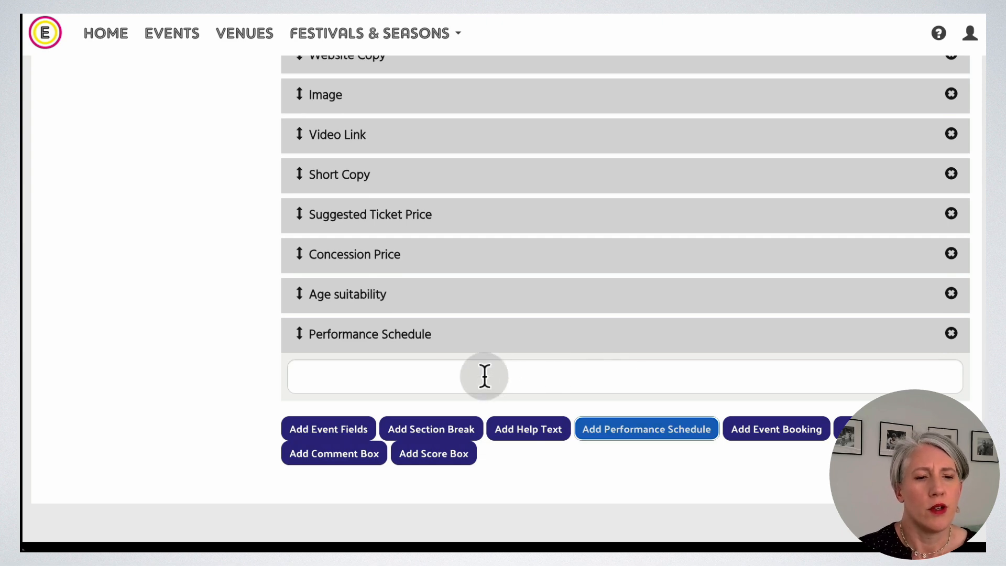
left_click(613, 376)
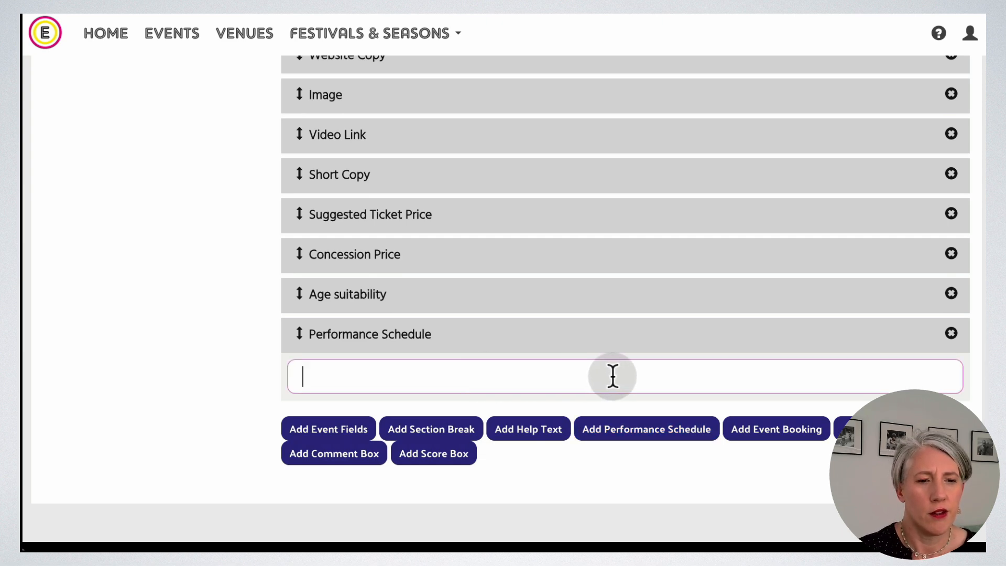
type("Performance Schedule")
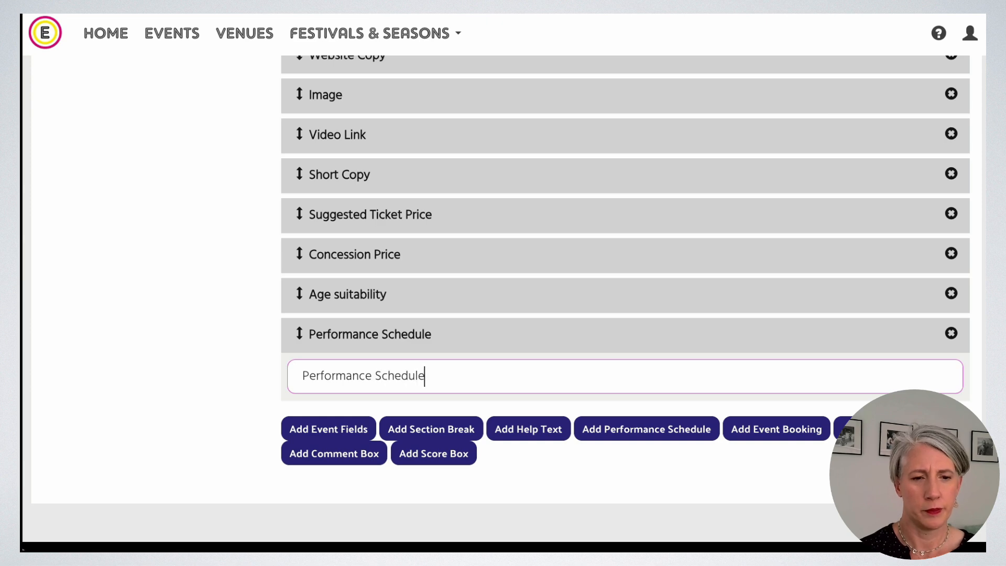
Add help text 'Click on image to download' and move it directly below Image.
left_click(534, 427)
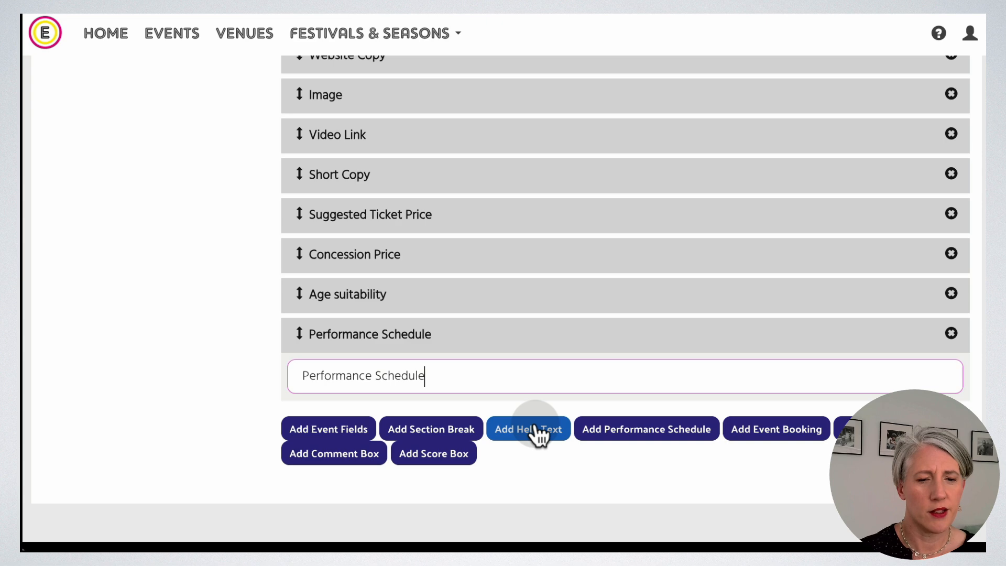
left_click(470, 460)
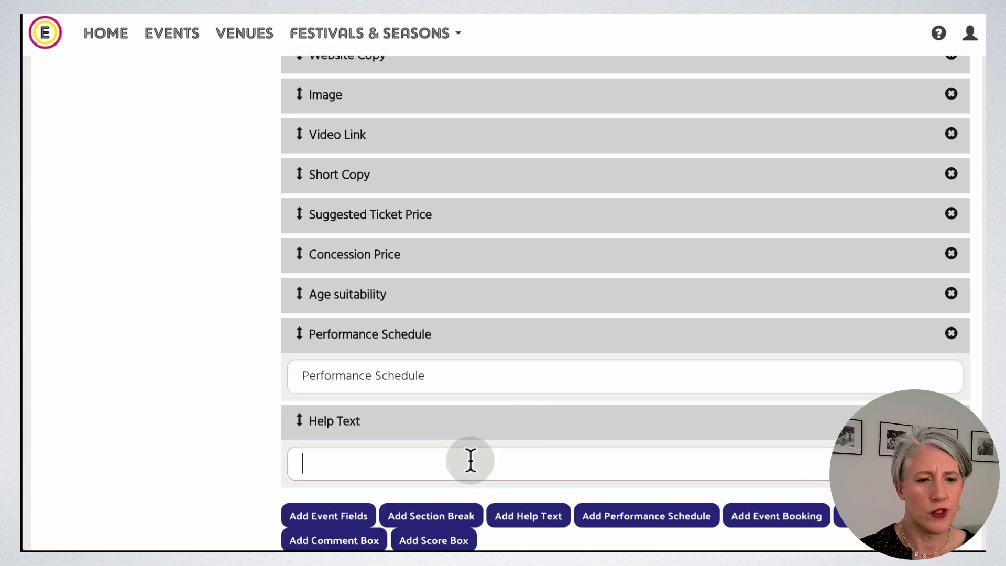
type("4")
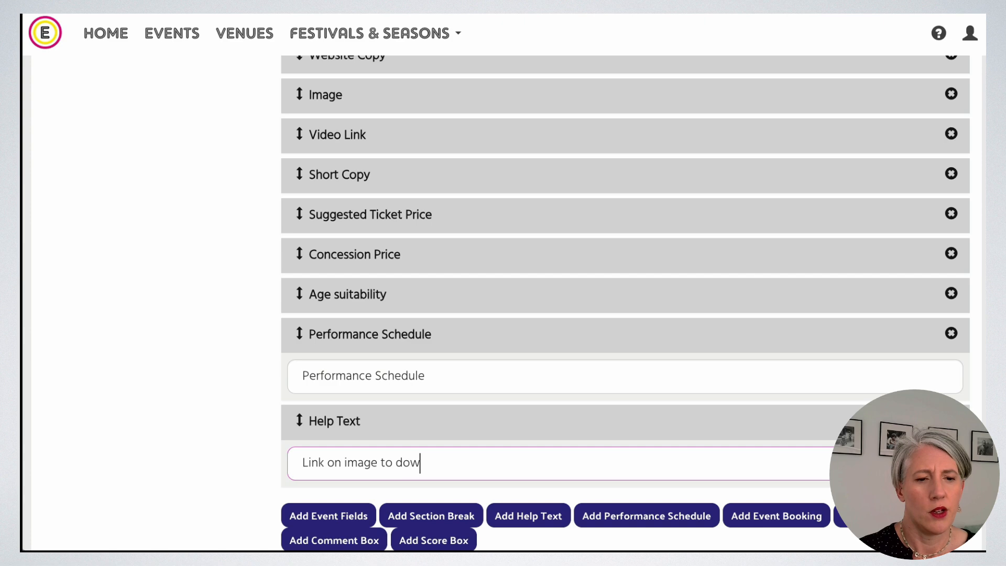
left_click(309, 435)
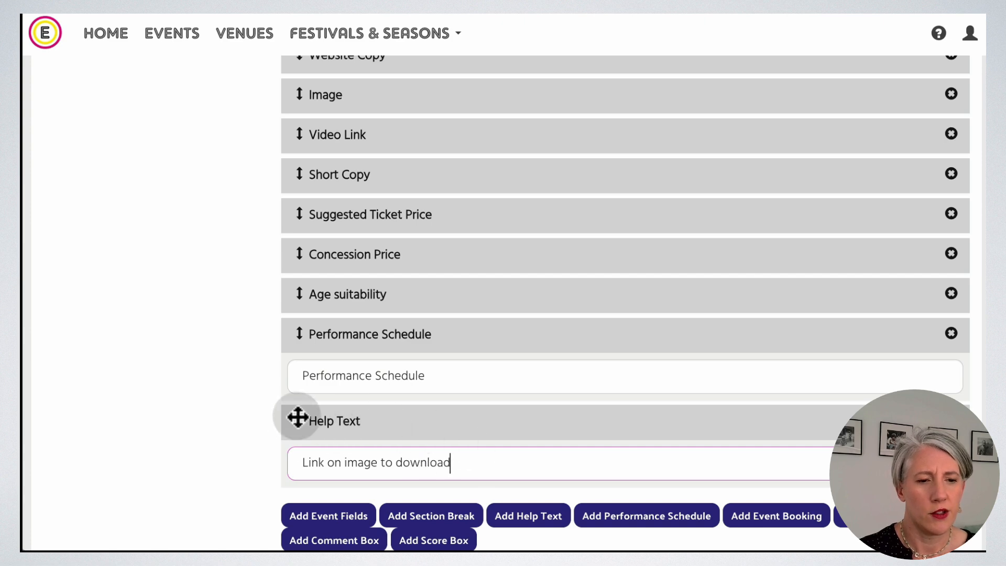
left_click_drag(326, 463, 288, 462)
type("Click")
left_click(289, 440)
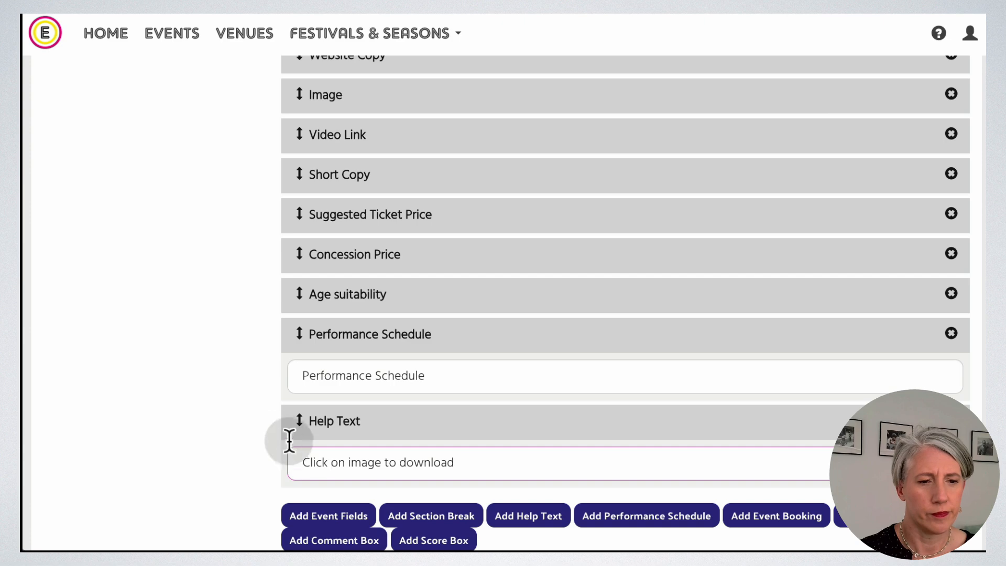
left_click_drag(302, 418, 325, 128)
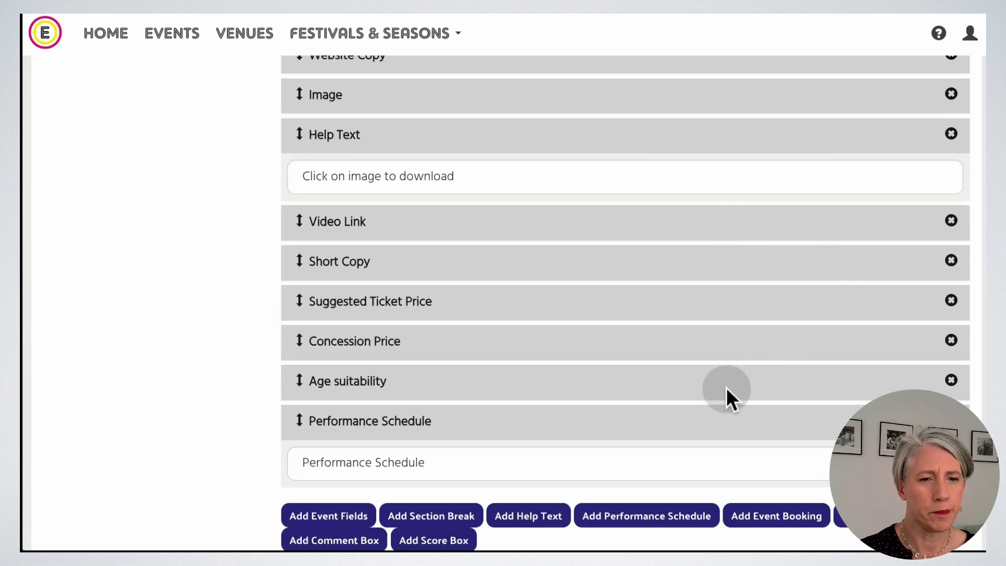
scroll(726, 388, "down", 3)
scroll(726, 388, "down", 1)
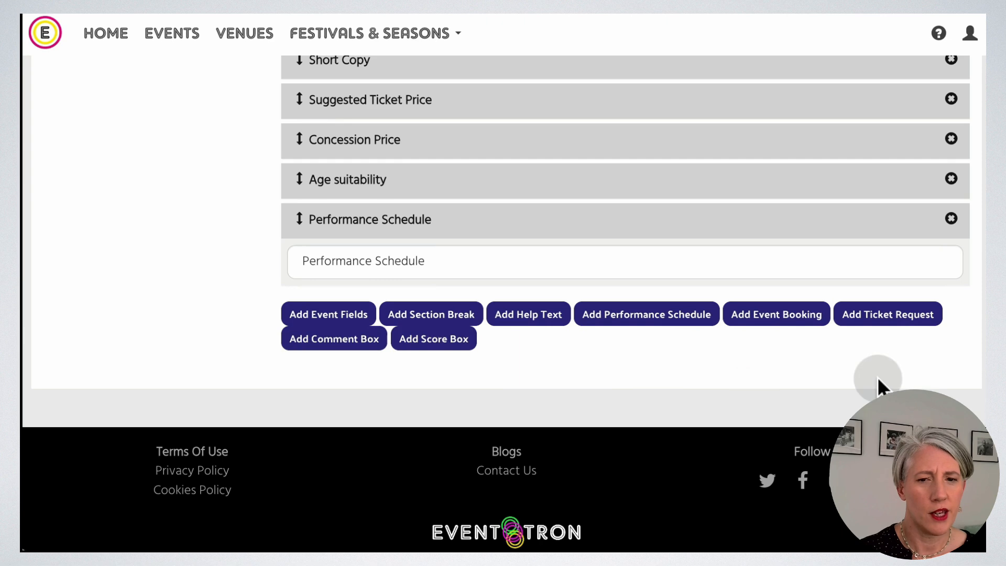
Add a ticket request labelled 'Request a Ticket for this show' with no ticket hold.
left_click(897, 321)
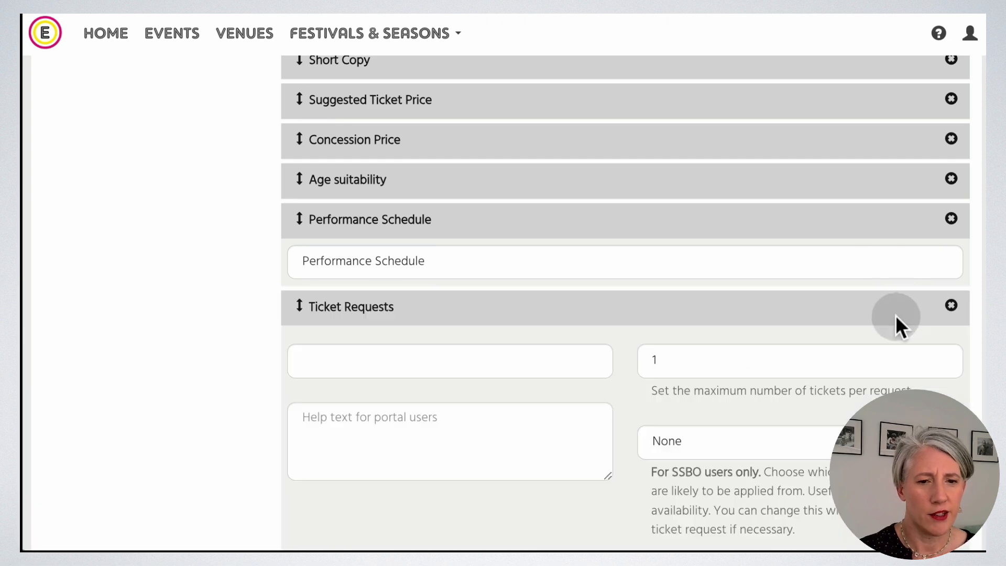
left_click(406, 360)
scroll(506, 346, "down", 1)
scroll(507, 345, "down", 1)
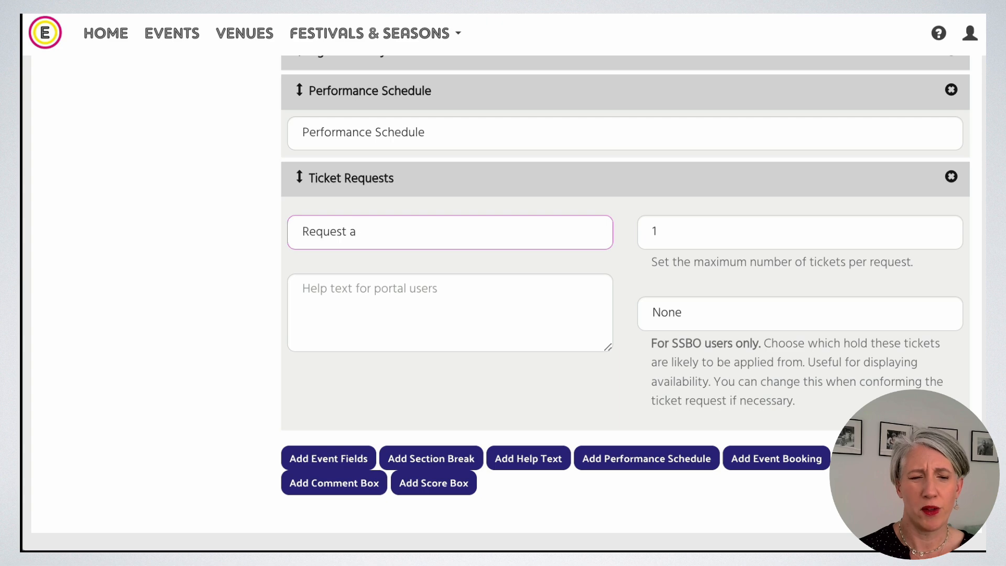
type("et")
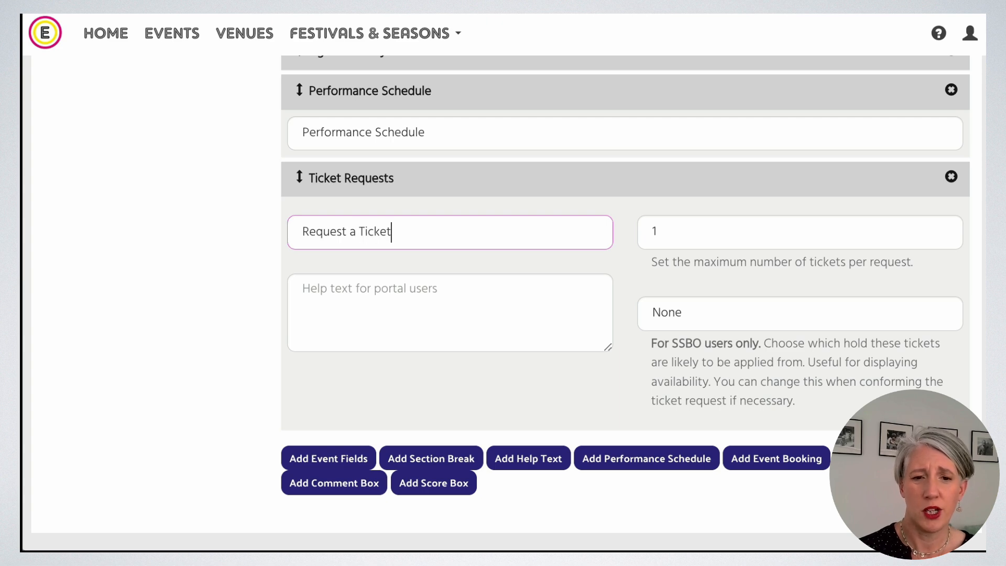
type(" for this show")
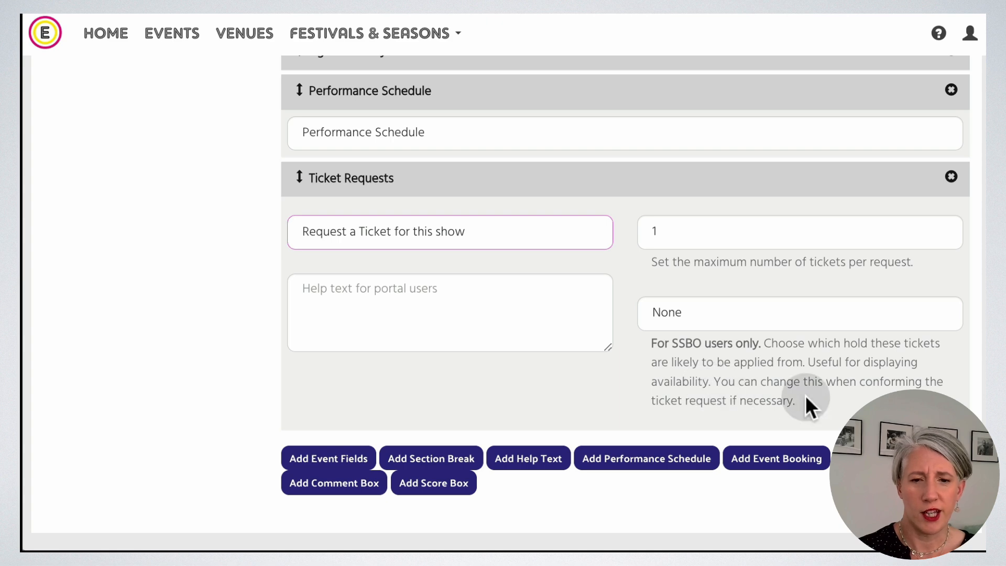
left_click(752, 315)
left_click(752, 315)
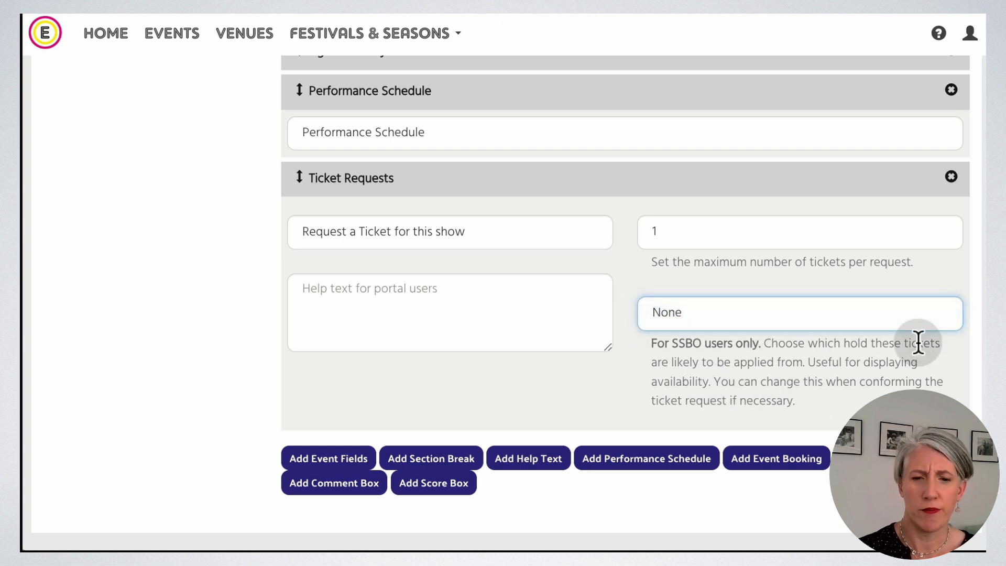
scroll(592, 492, "up", 1)
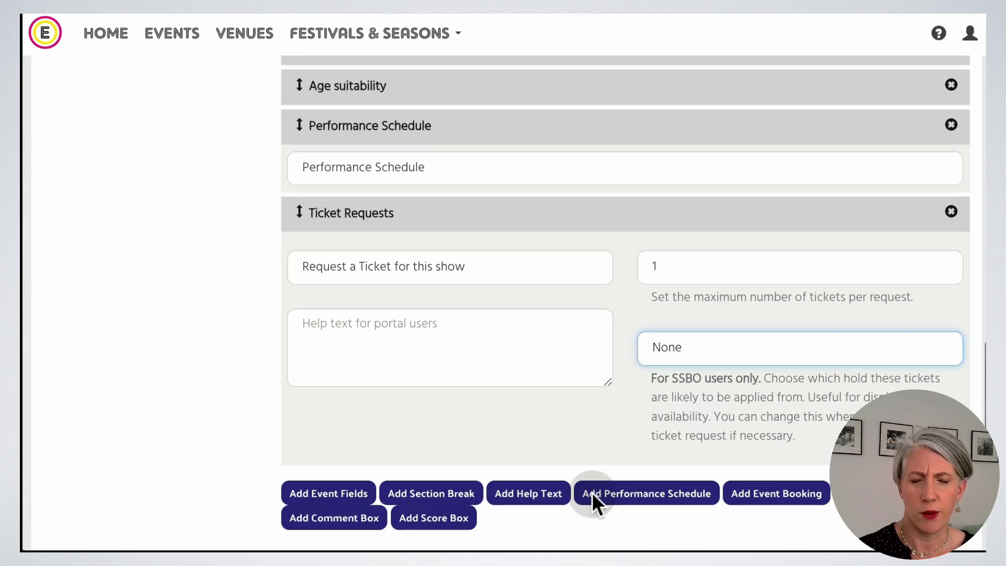
Add a comment box with the prompt 'Please leave a comment'.
left_click(328, 521)
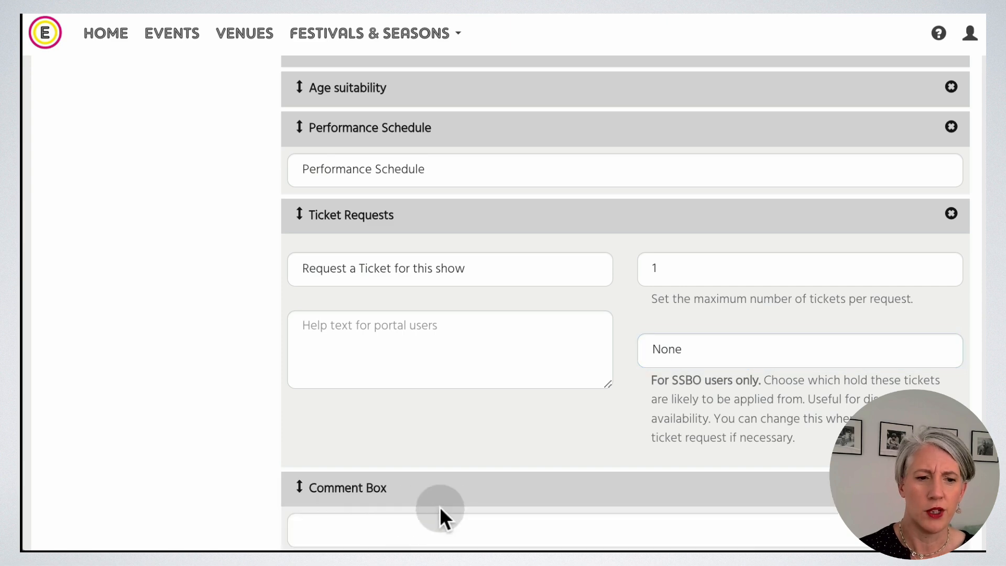
scroll(519, 472, "down", 1)
left_click(496, 474)
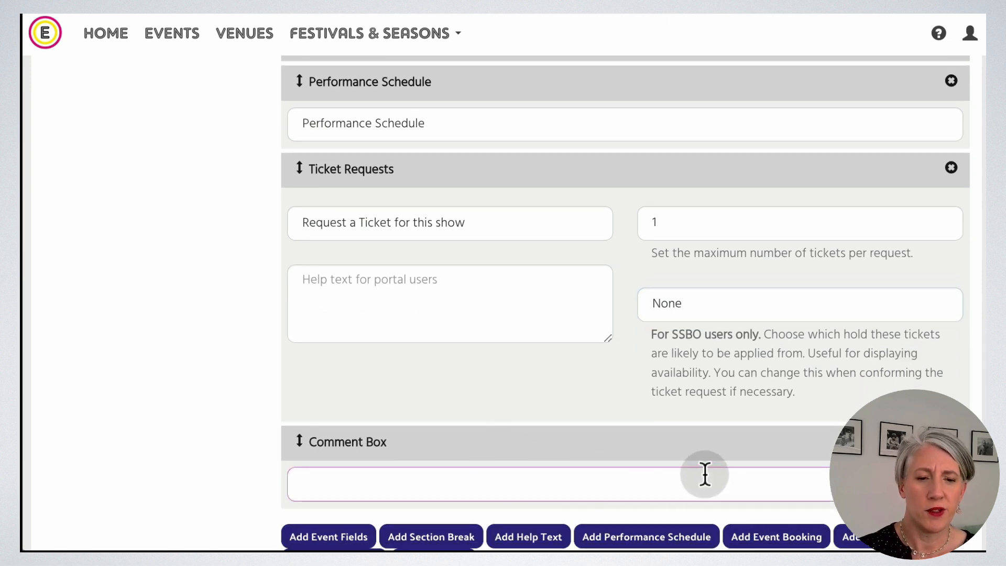
type("Please leav")
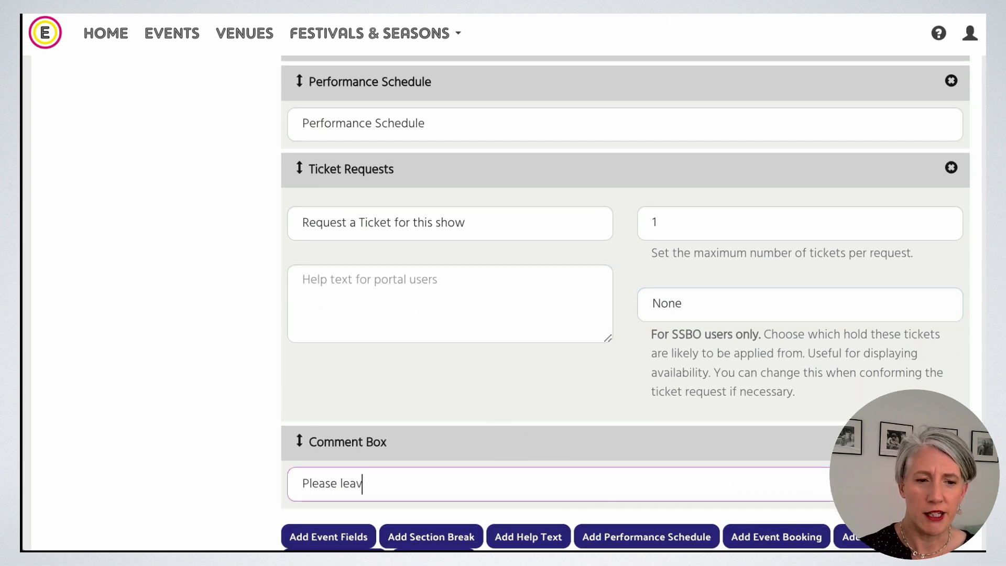
type("e a comment")
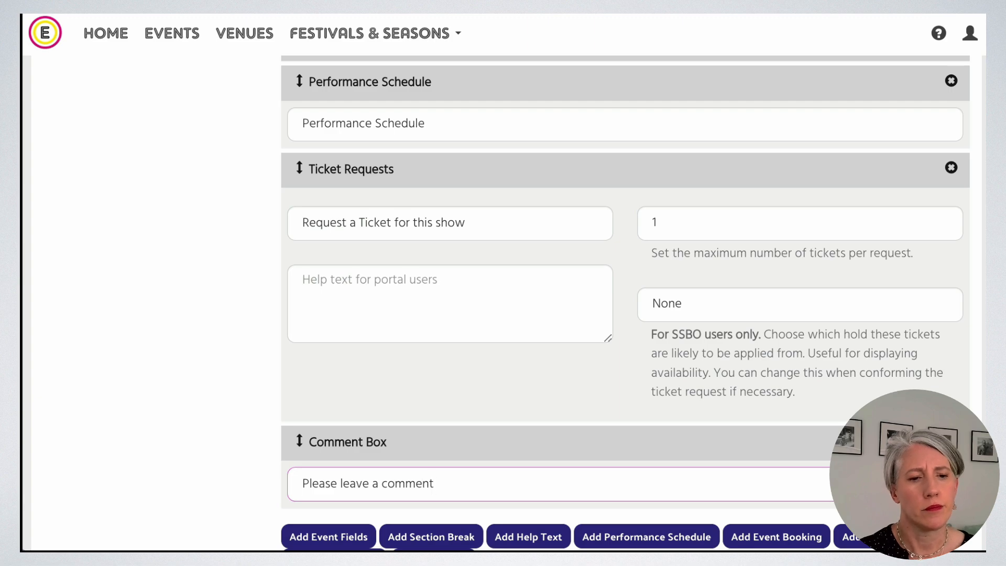
scroll(748, 403, "down", 5)
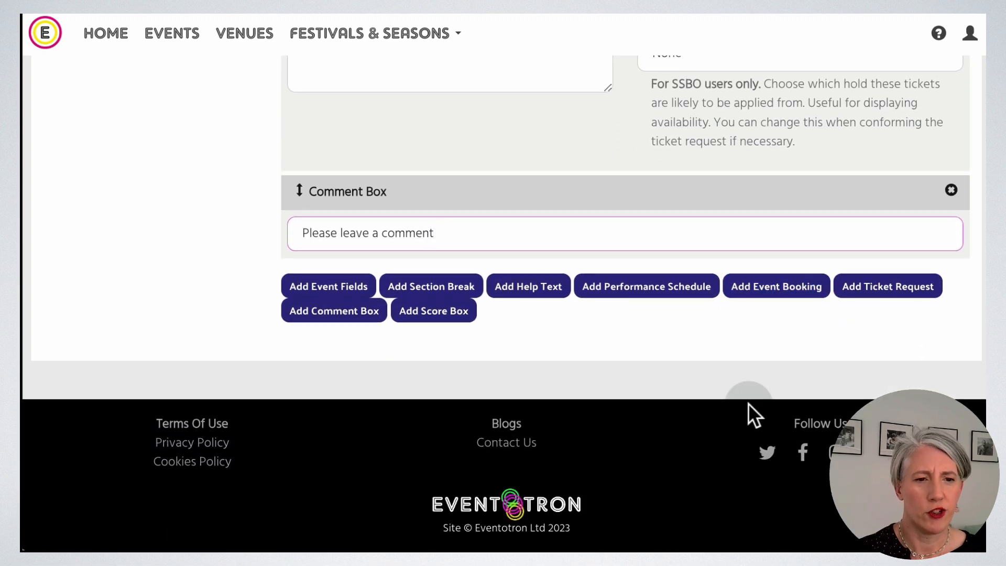
scroll(749, 403, "up", 20)
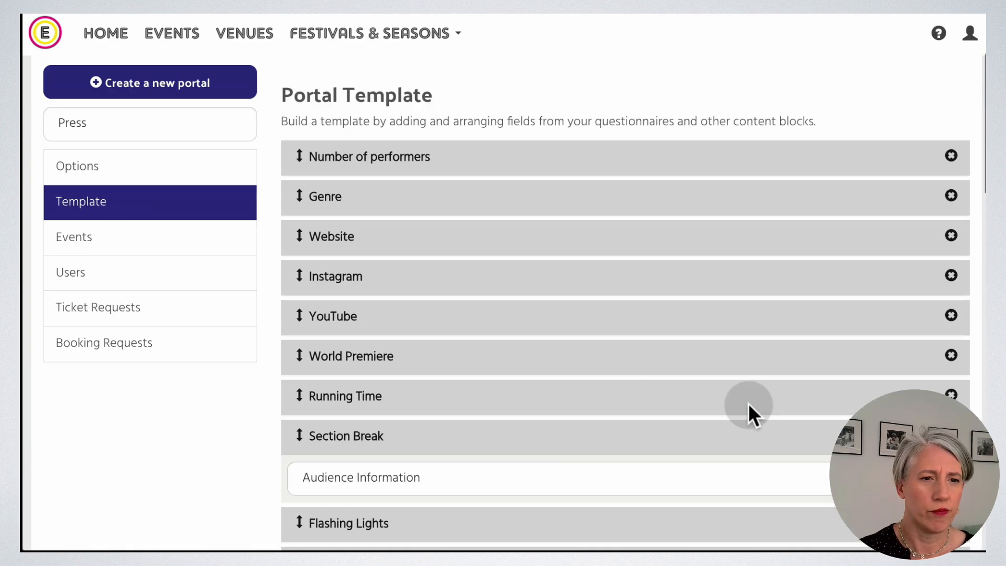
scroll(748, 403, "up", 3)
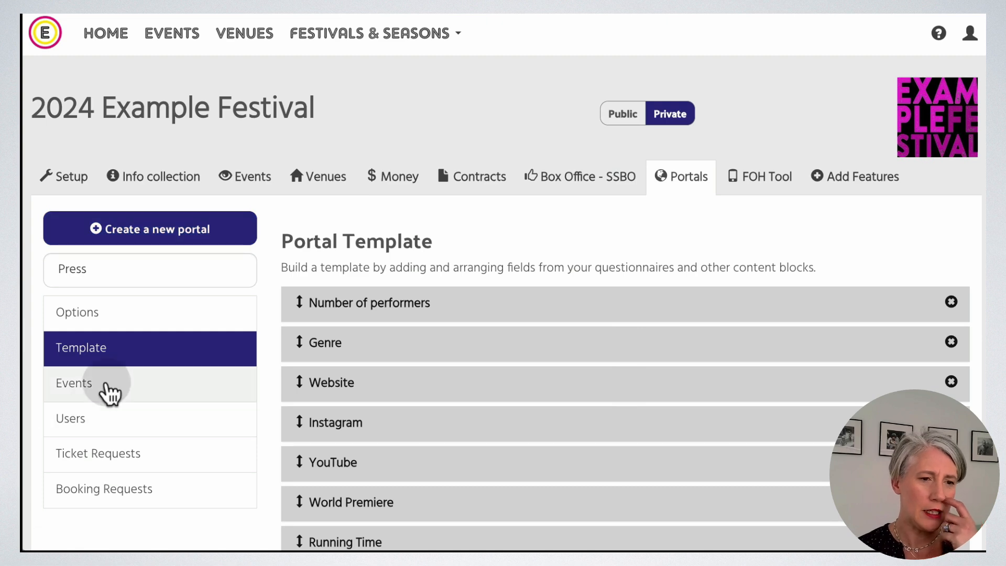
Show the portal's Events page and bring up the manual or automatic inclusion choice.
left_click(200, 390)
scroll(854, 404, "down", 2)
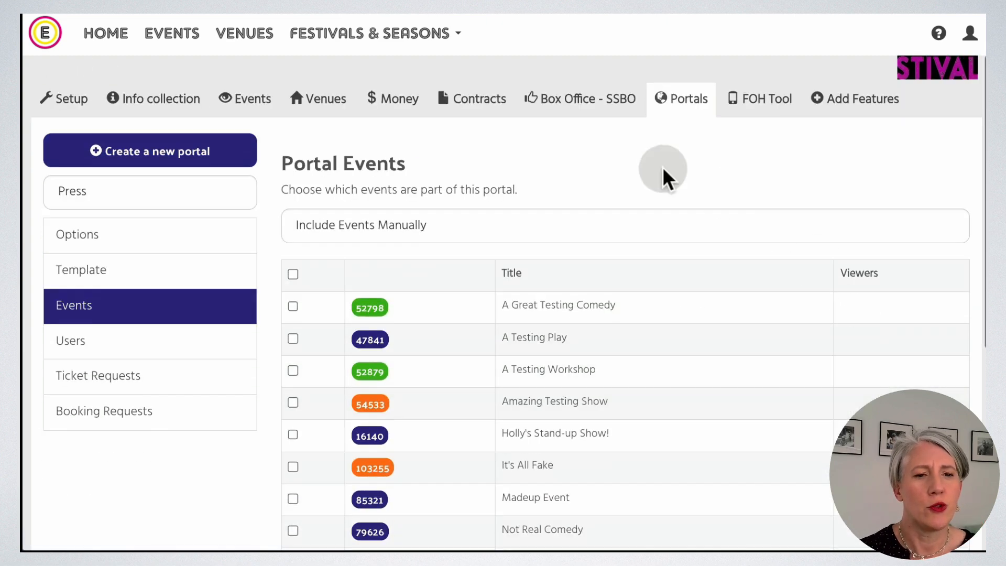
left_click(481, 227)
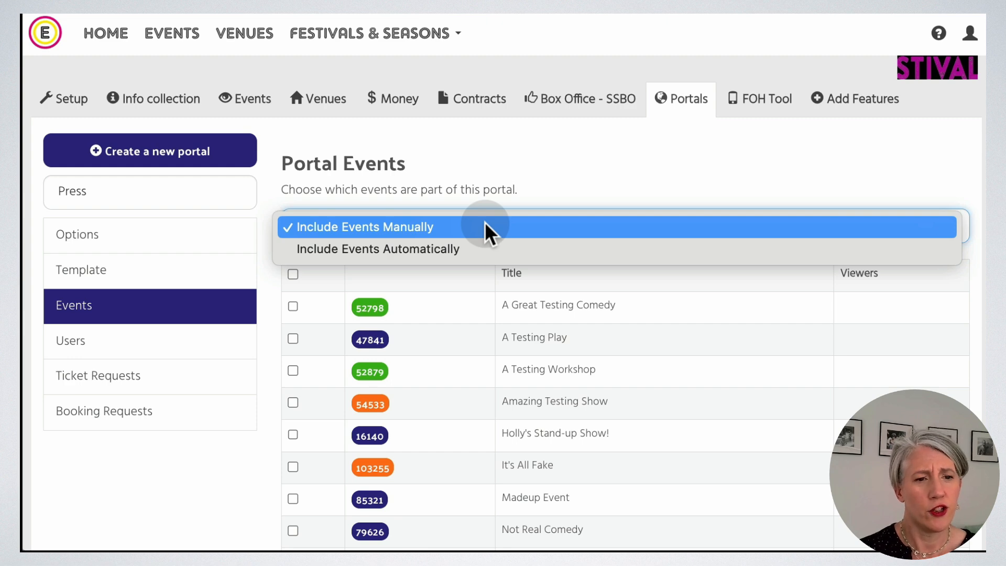
Keep manual inclusion and tick A Great Testing Comedy, A Testing Workshop, Show Test Show, Something Theresa Did.
left_click(543, 183)
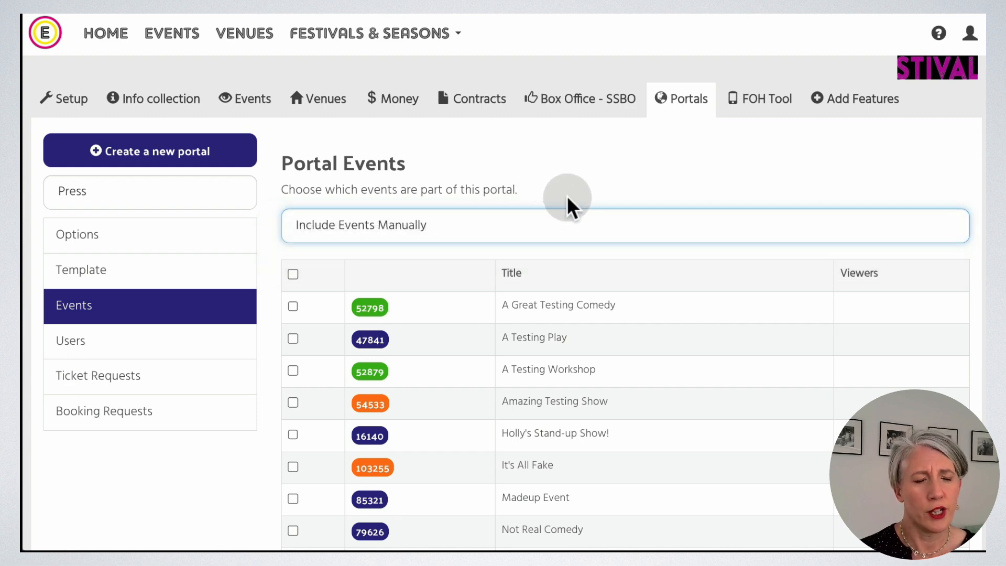
left_click(293, 306)
left_click(293, 370)
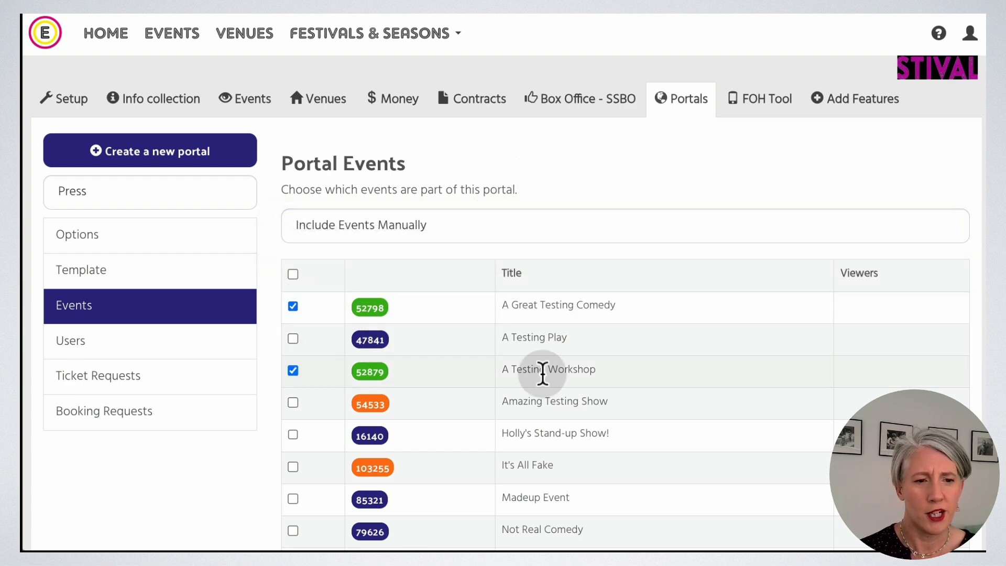
scroll(555, 372, "down", 3)
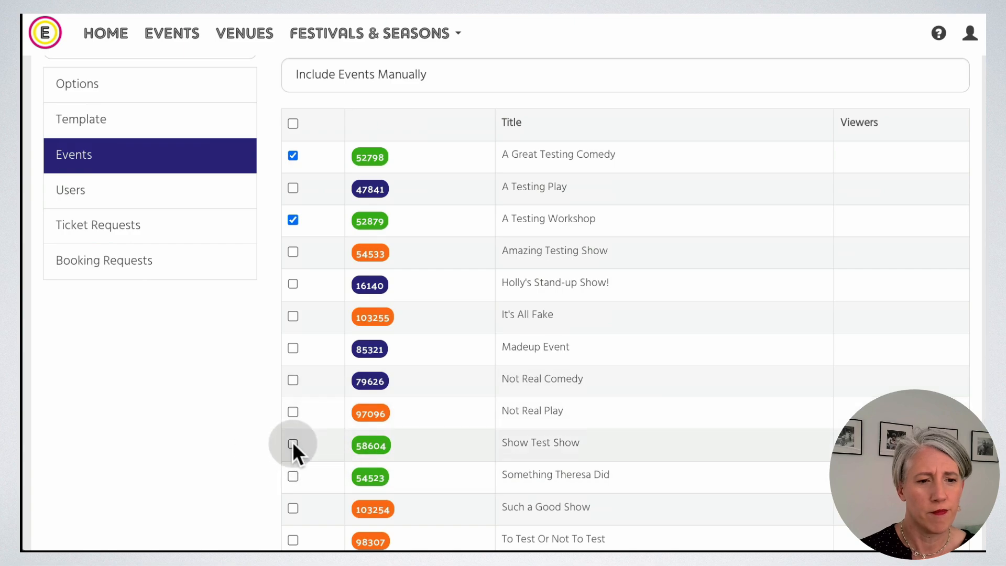
left_click(293, 444)
left_click(292, 476)
scroll(629, 414, "down", 2)
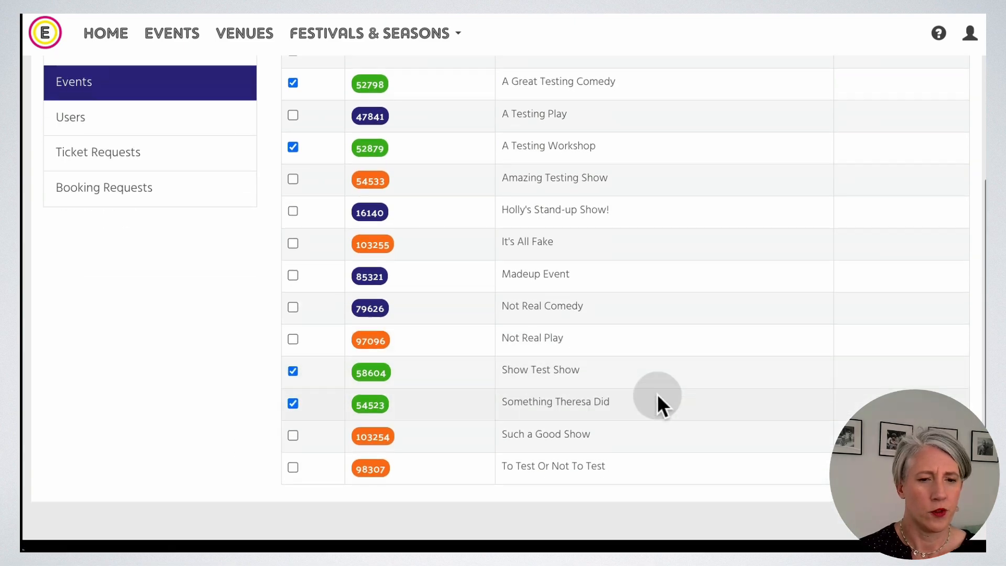
scroll(660, 401, "down", 2)
scroll(661, 399, "up", 8)
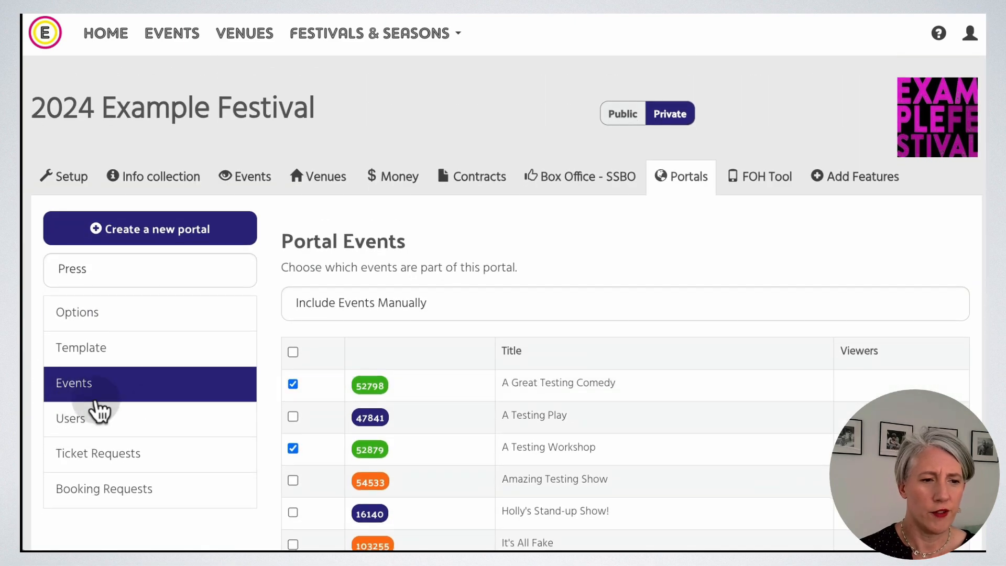
Open the Press portal through the access link on its Users page.
left_click(145, 425)
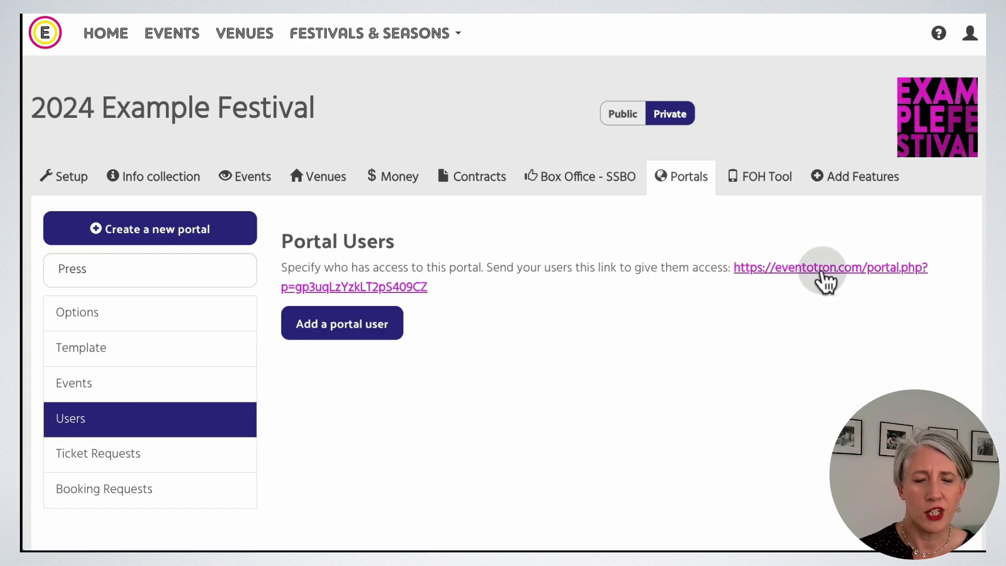
left_click(823, 271)
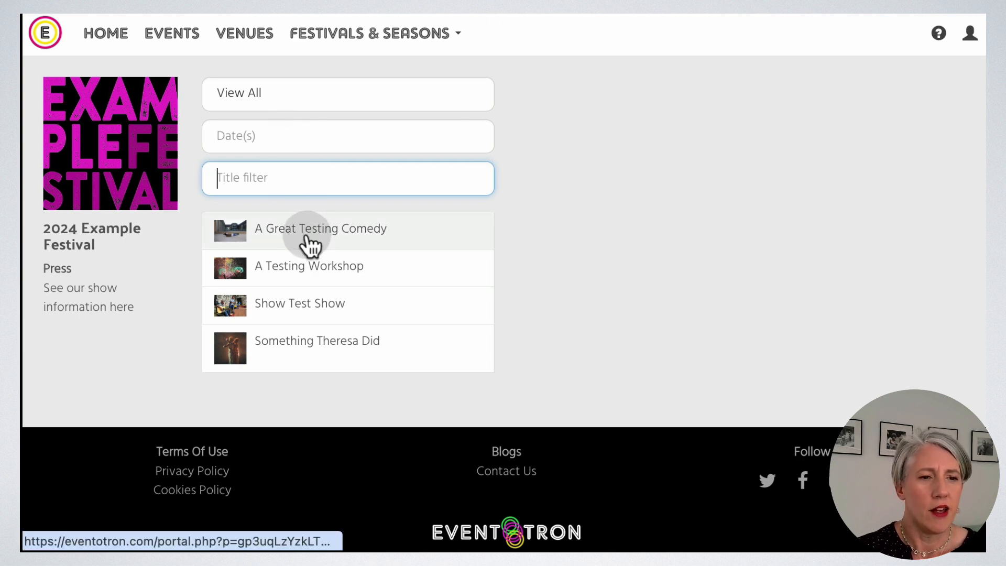
Open A Great Testing Comedy's details and read down through them.
left_click(310, 243)
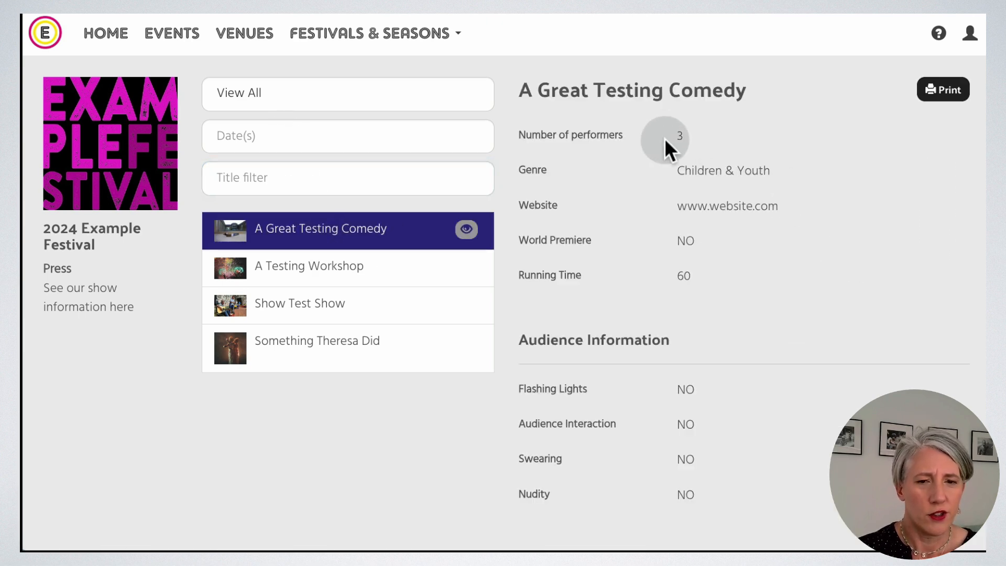
scroll(838, 315, "down", 3)
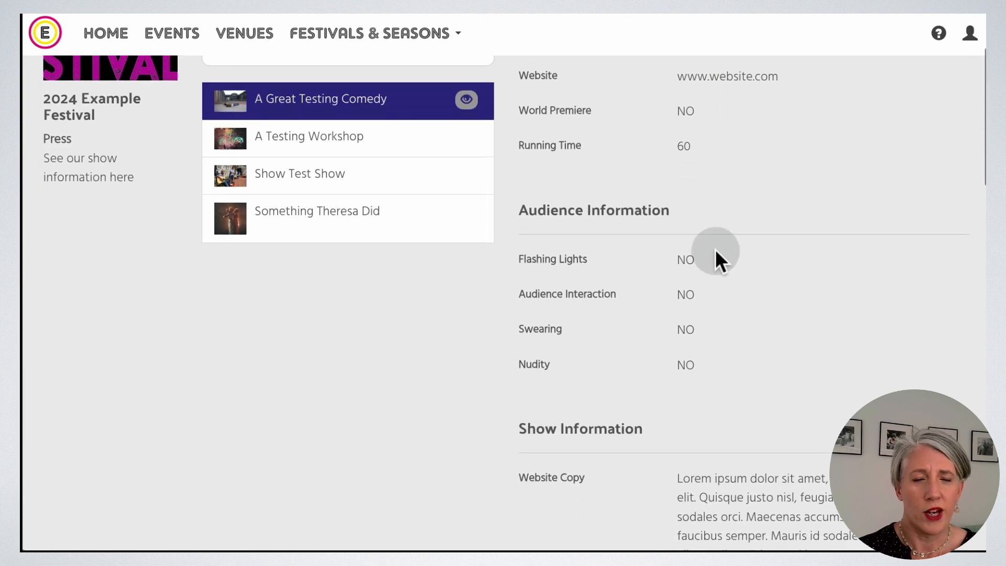
scroll(732, 364, "down", 2)
scroll(732, 362, "down", 7)
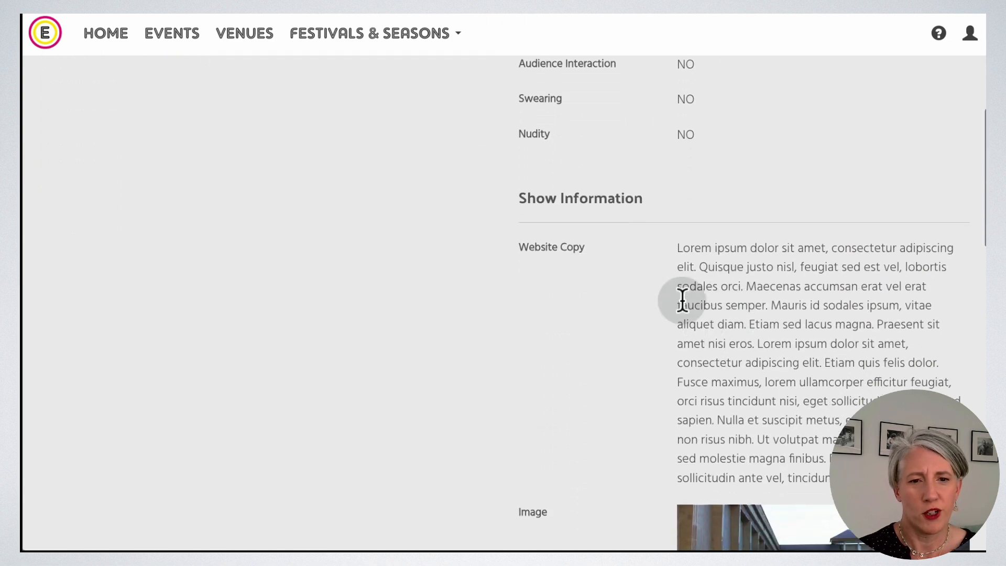
scroll(602, 238, "down", 1)
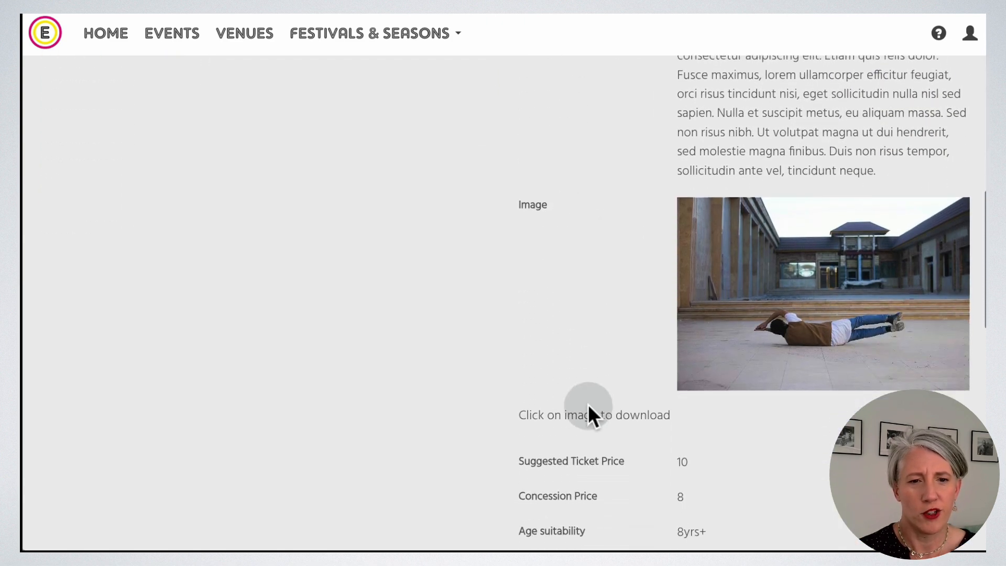
scroll(780, 346, "down", 6)
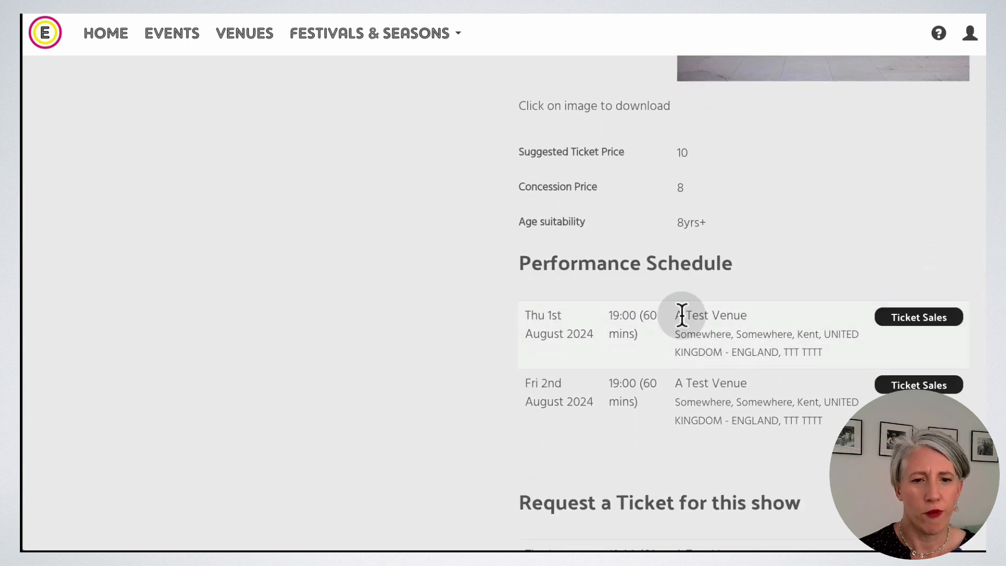
scroll(864, 262, "down", 3)
scroll(850, 187, "down", 3)
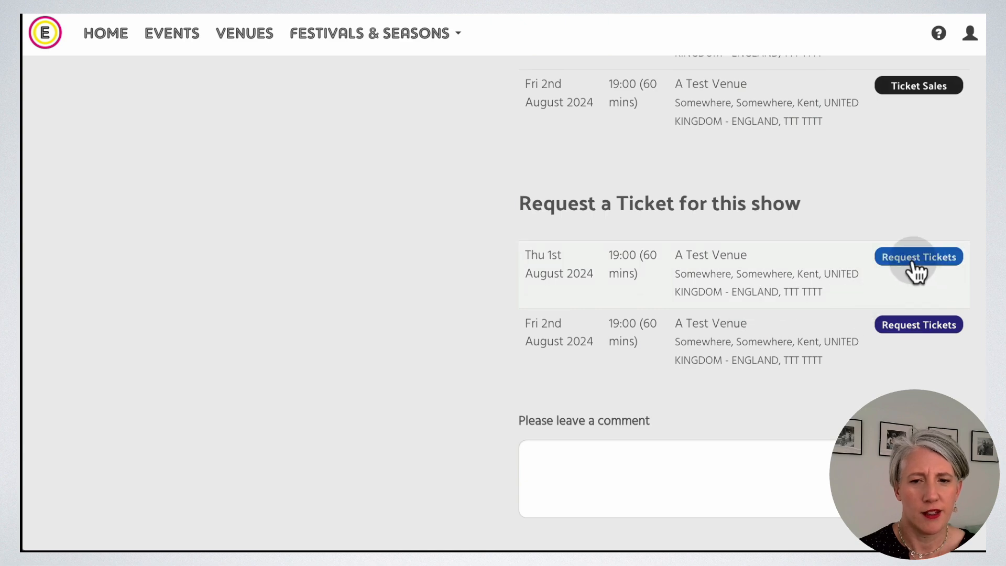
Start a ticket request for Thu 1st August, then close it without sending.
left_click(913, 262)
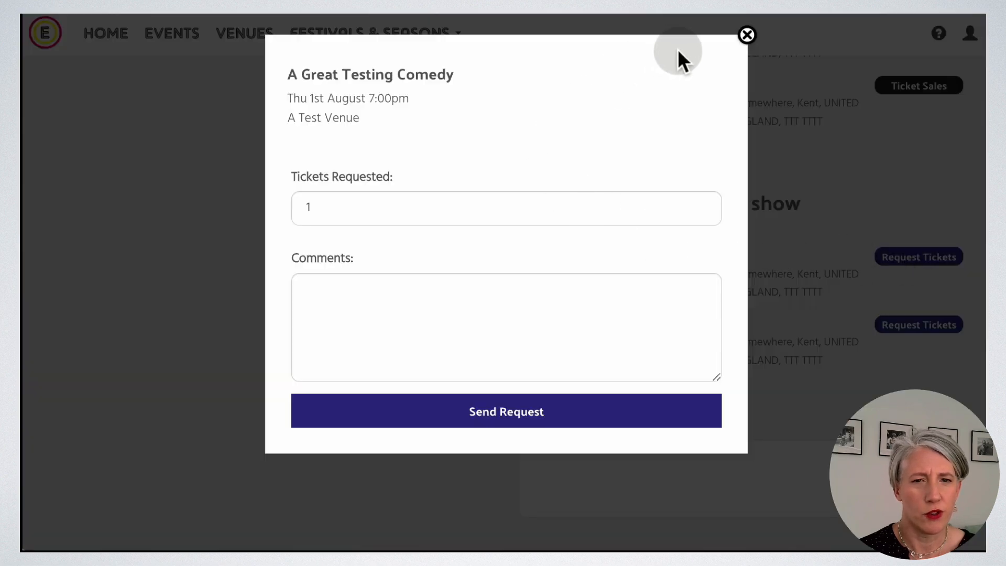
left_click(747, 36)
scroll(788, 338, "down", 5)
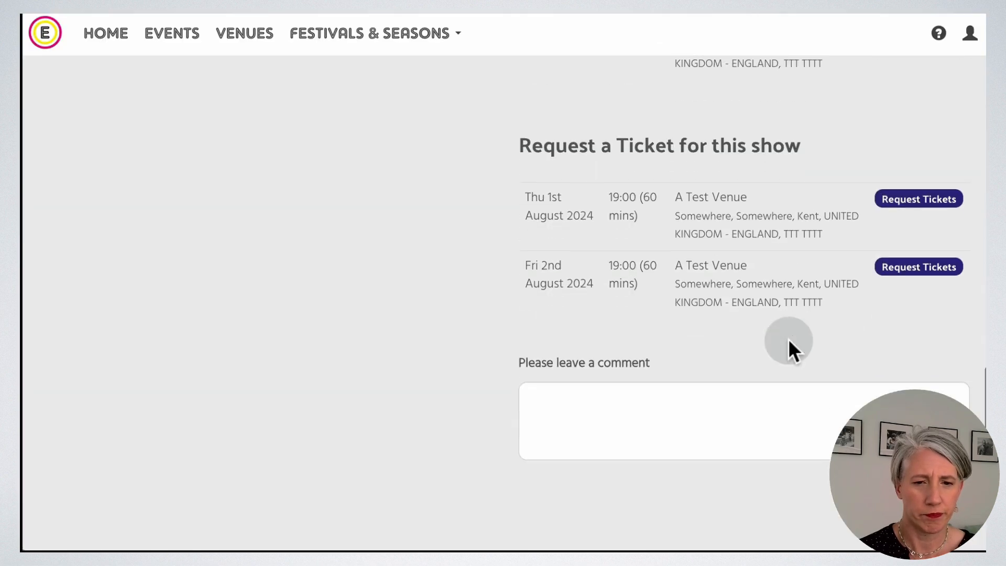
scroll(788, 339, "up", 1)
scroll(789, 339, "up", 15)
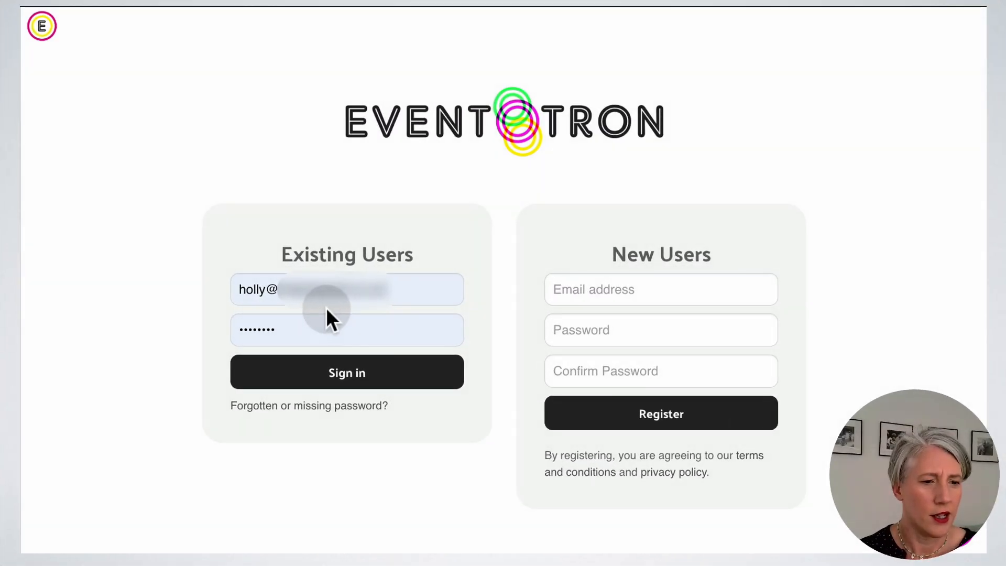
Sign in as an existing user to get back to the Press portal's event list.
left_click(370, 369)
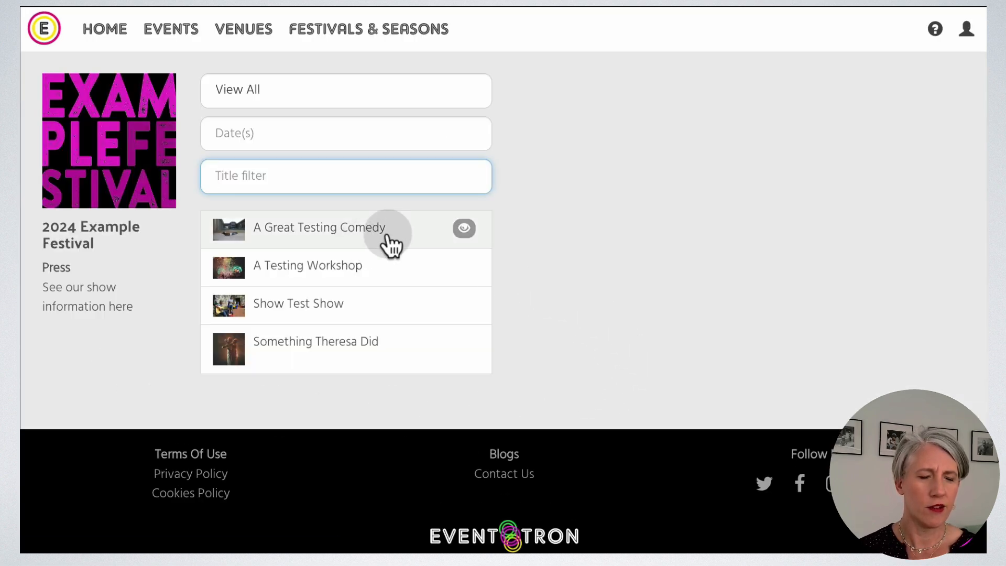
Filter the portal's event listing to 1–2 August 2024.
left_click(292, 132)
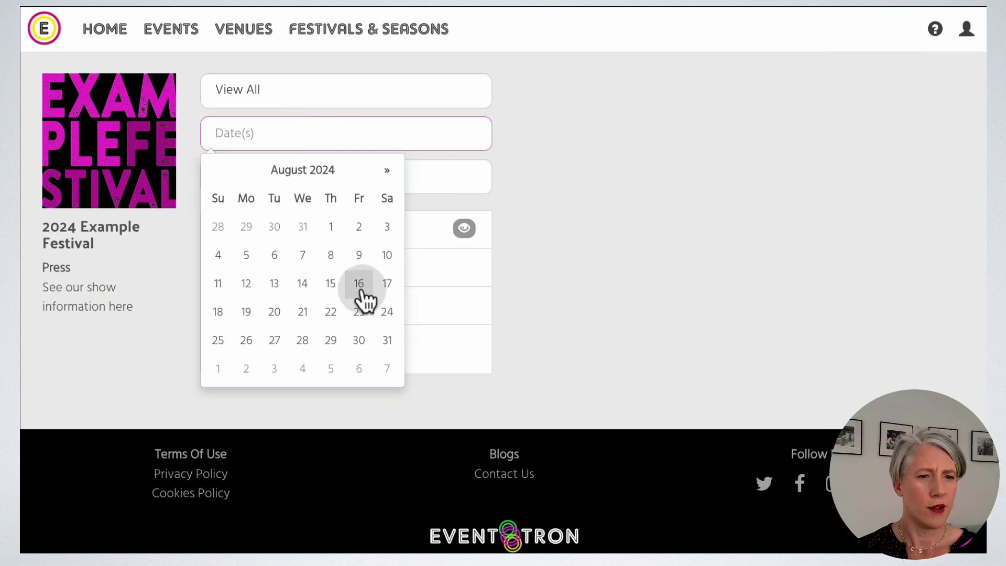
left_click(330, 227)
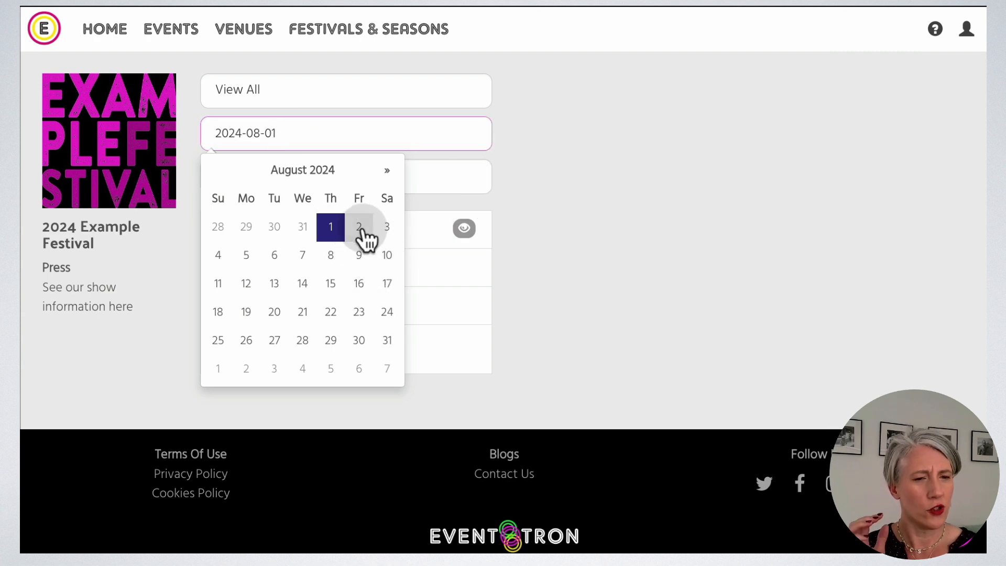
left_click(363, 231)
left_click(592, 244)
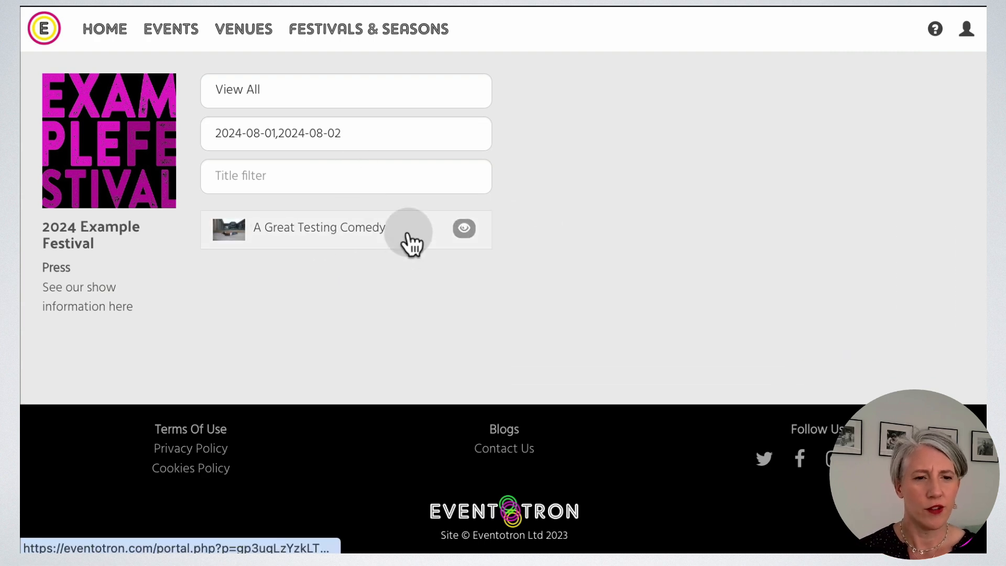
Open A Great Testing Comedy, the only remaining event, and scroll through its details.
left_click(411, 243)
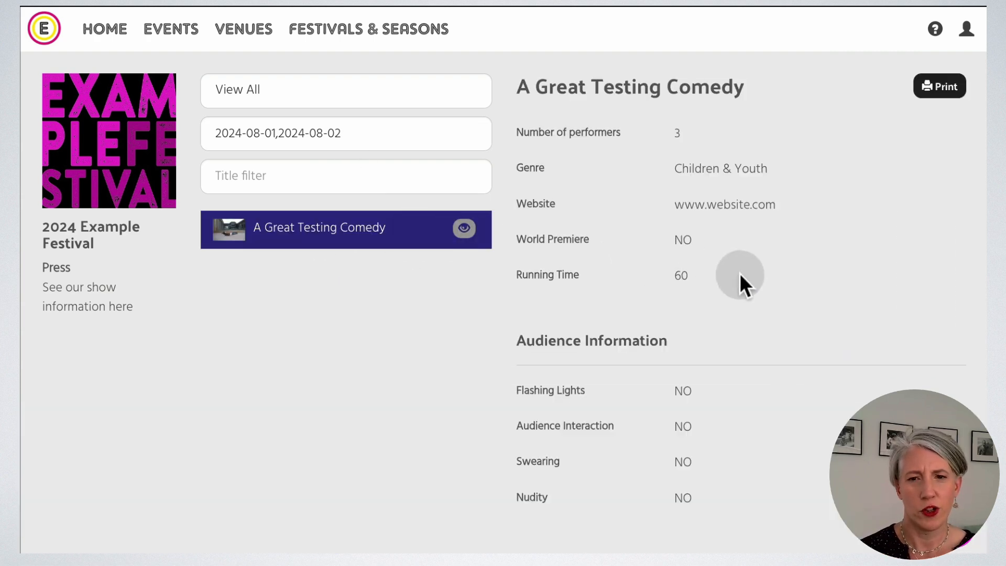
scroll(740, 272, "down", 10)
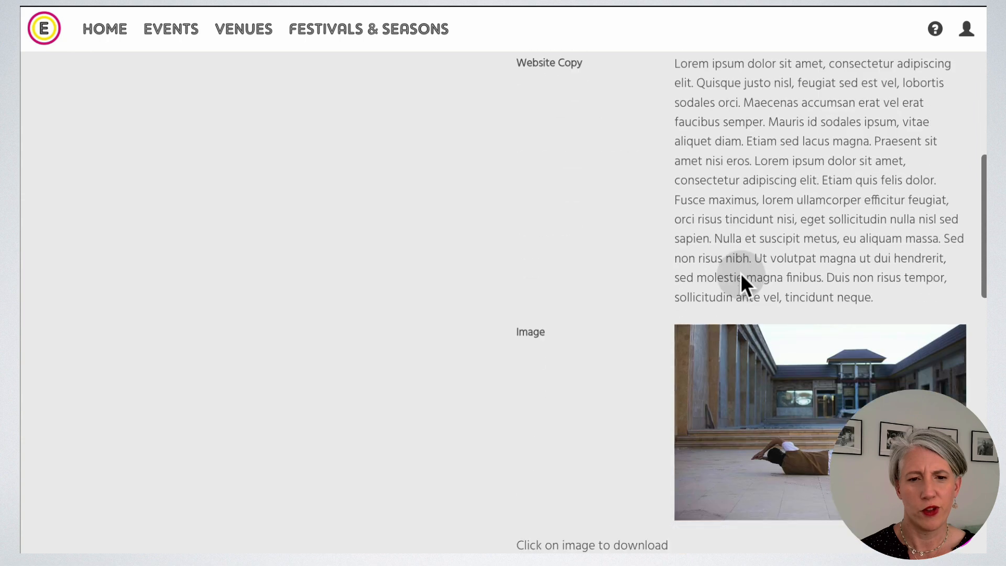
scroll(741, 276, "down", 8)
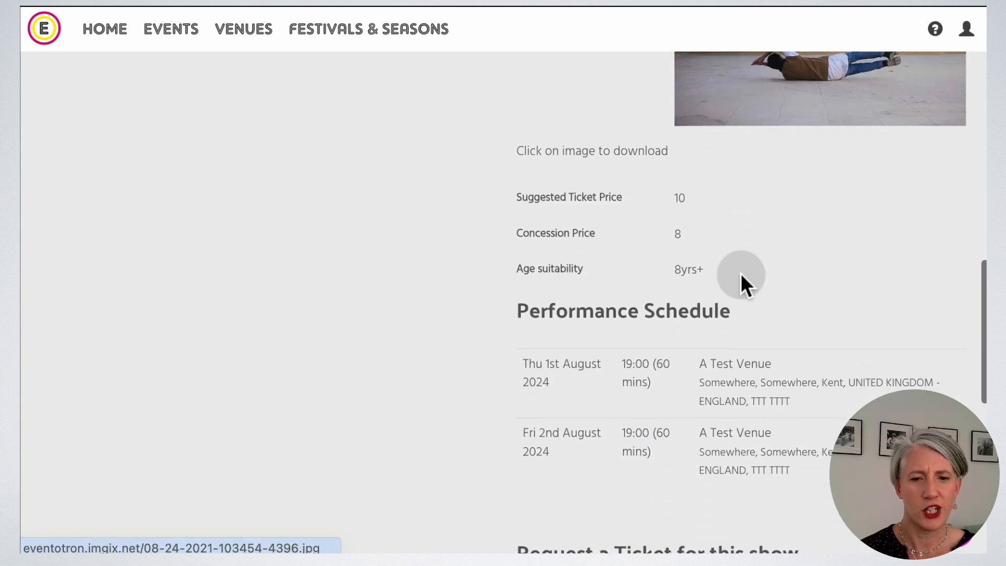
scroll(741, 278, "down", 5)
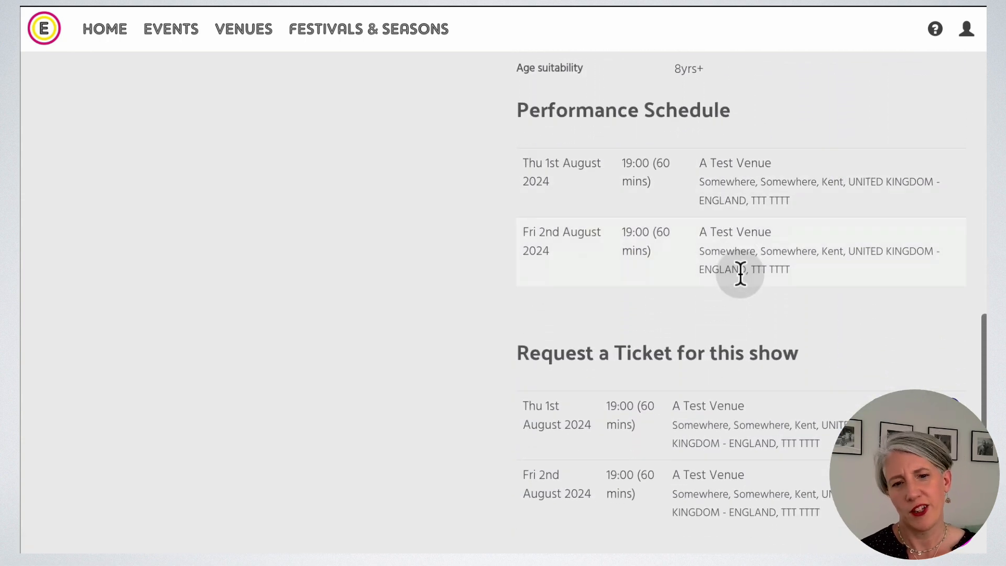
scroll(739, 278, "down", 5)
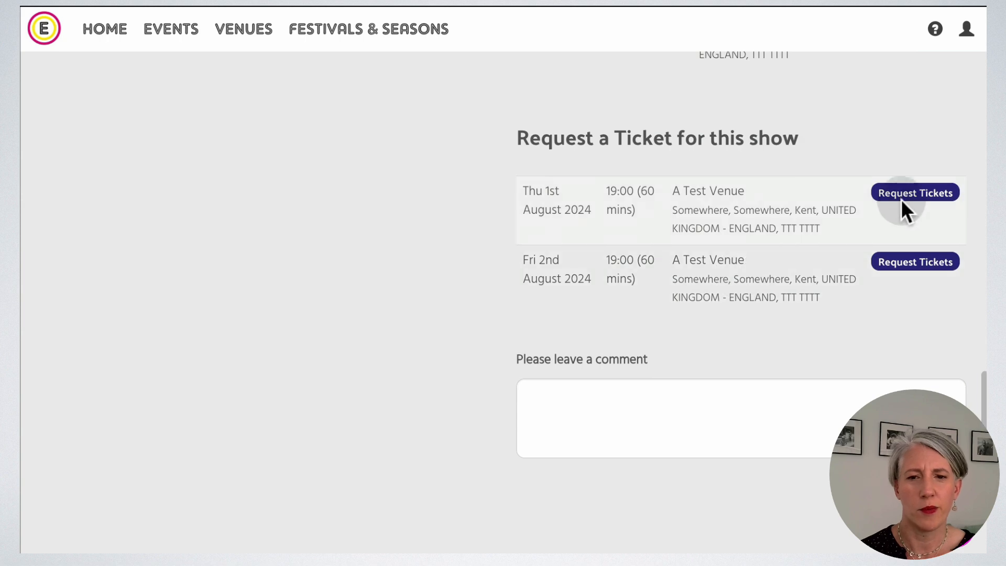
Request tickets for the Thu 1st performance with the note 'One please!'.
left_click(900, 198)
left_click(424, 302)
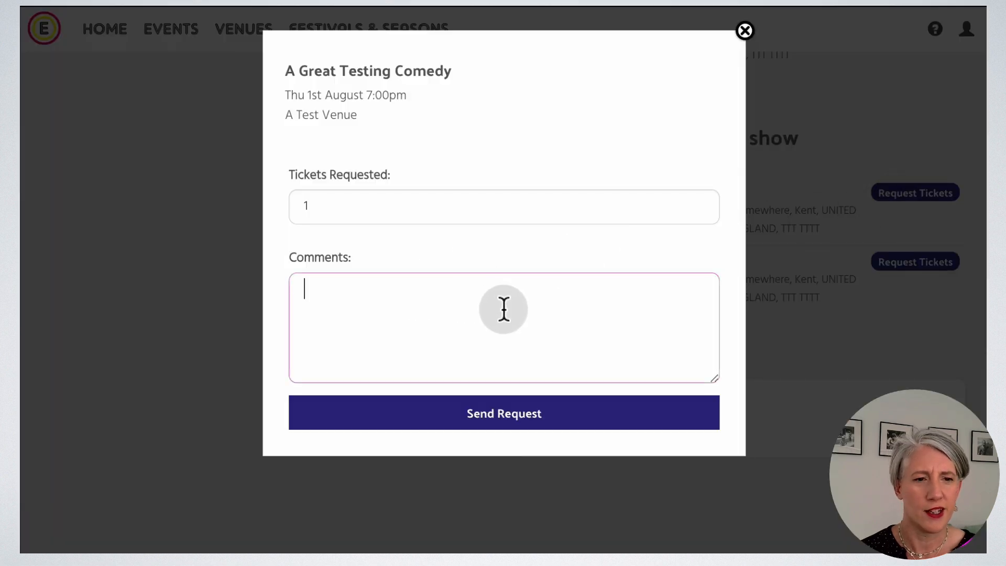
type("One ")
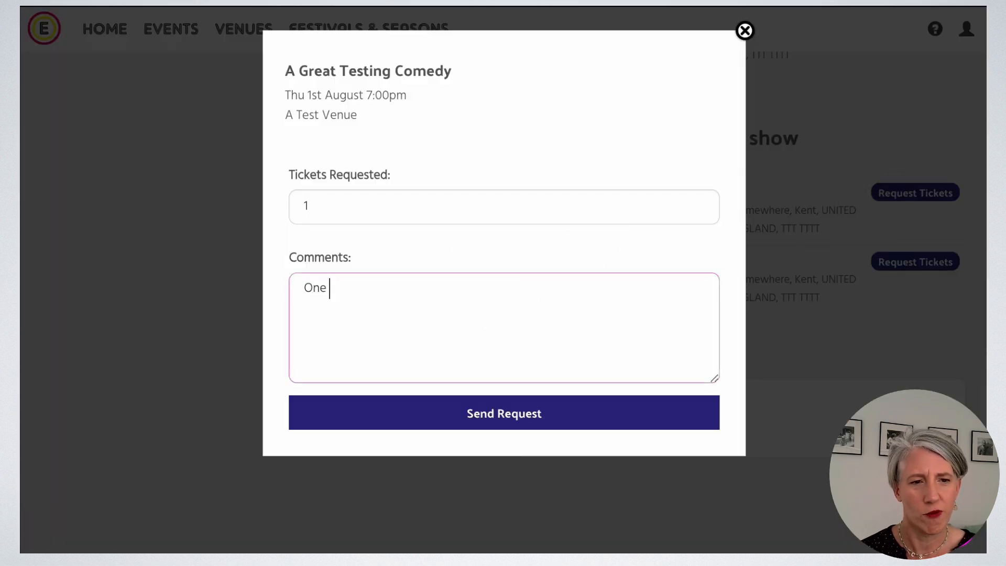
type("please!")
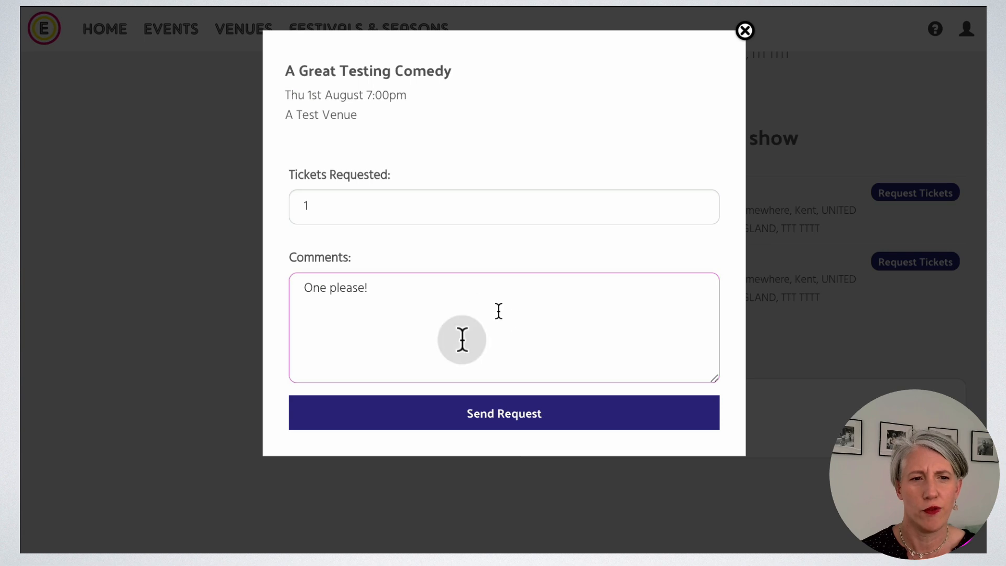
left_click(435, 422)
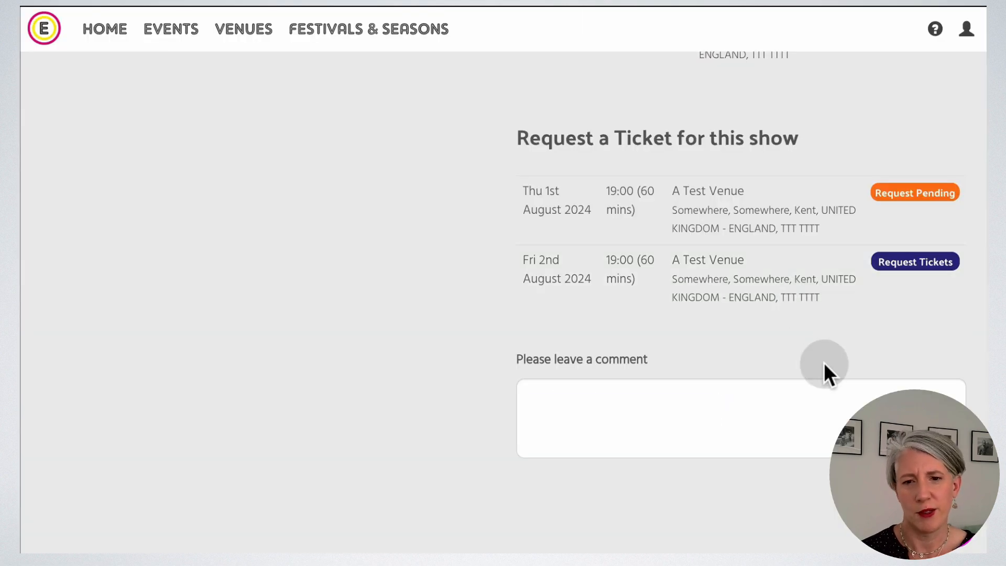
Leave the comment 'looks great' on the show.
left_click(723, 409)
type("looks great")
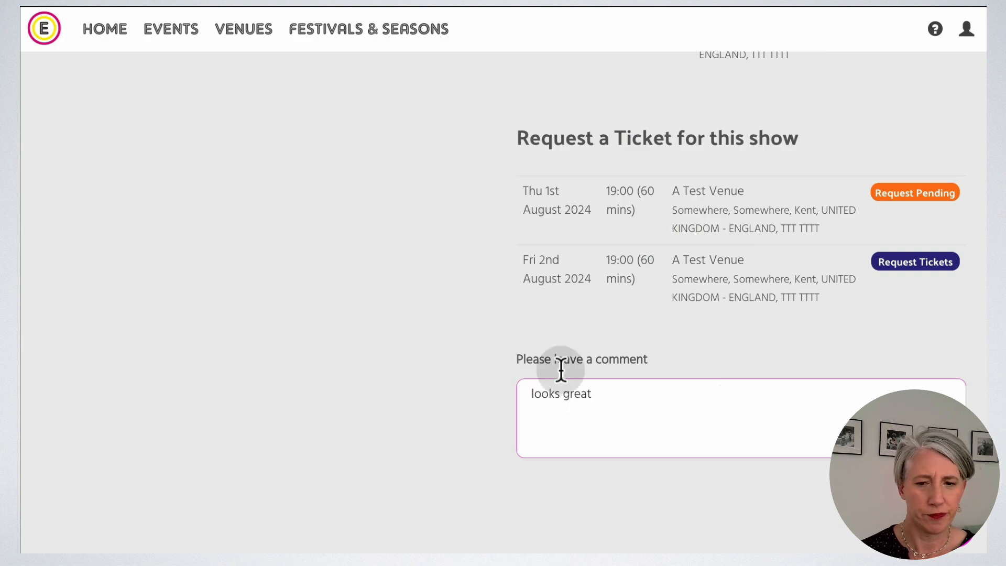
left_click(448, 355)
scroll(448, 354, "up", 10)
scroll(449, 355, "up", 15)
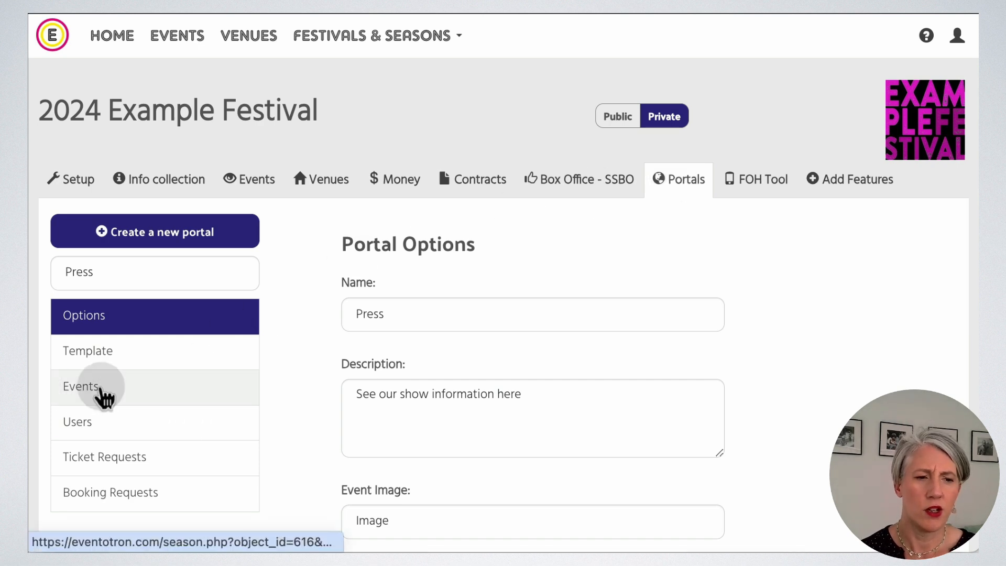
In the Press portal's events, read the 'looks great' comment on A Great Testing Comedy, then close it.
left_click(100, 393)
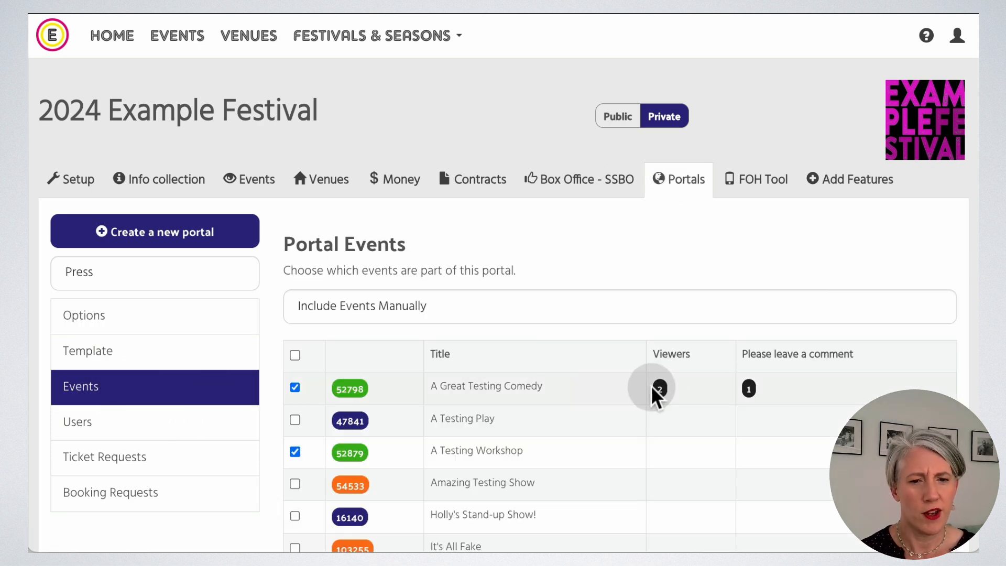
mouse_move(662, 398)
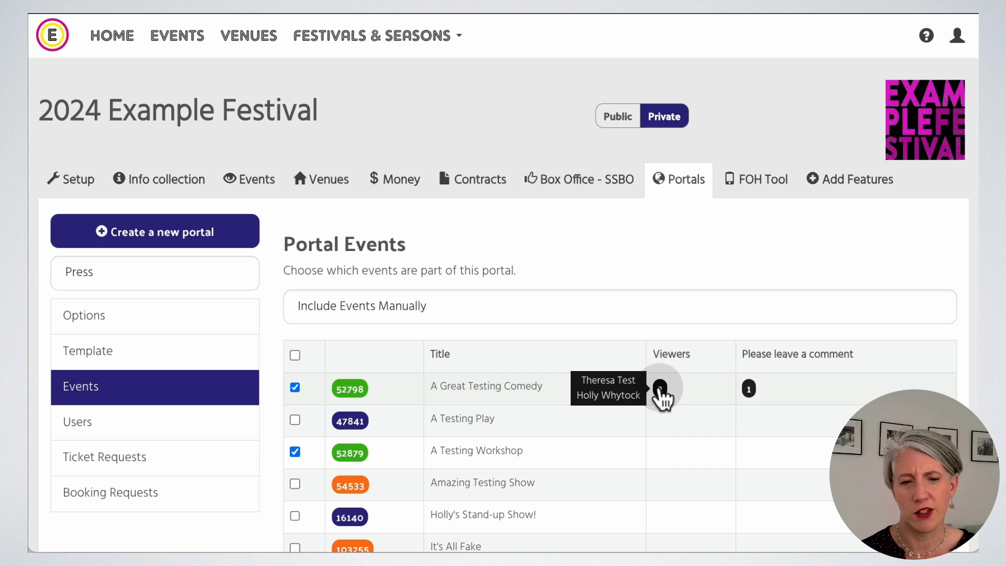
mouse_move(752, 393)
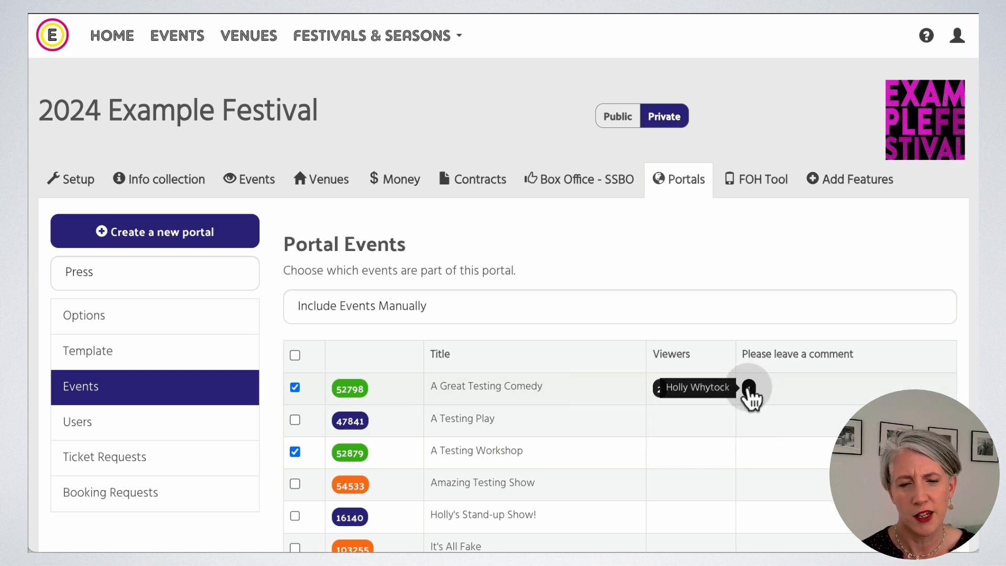
left_click(749, 389)
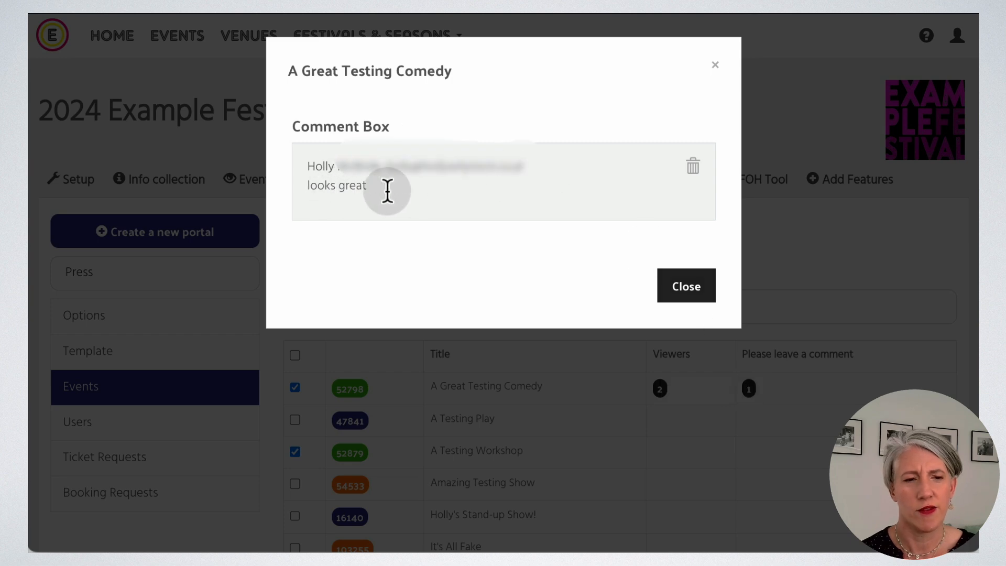
left_click(680, 292)
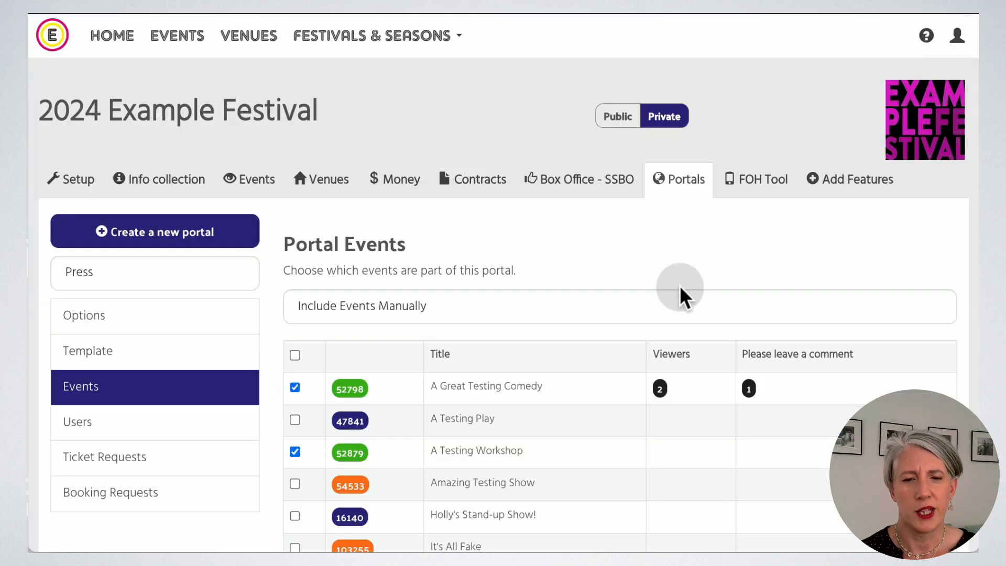
scroll(576, 330, "down", 2)
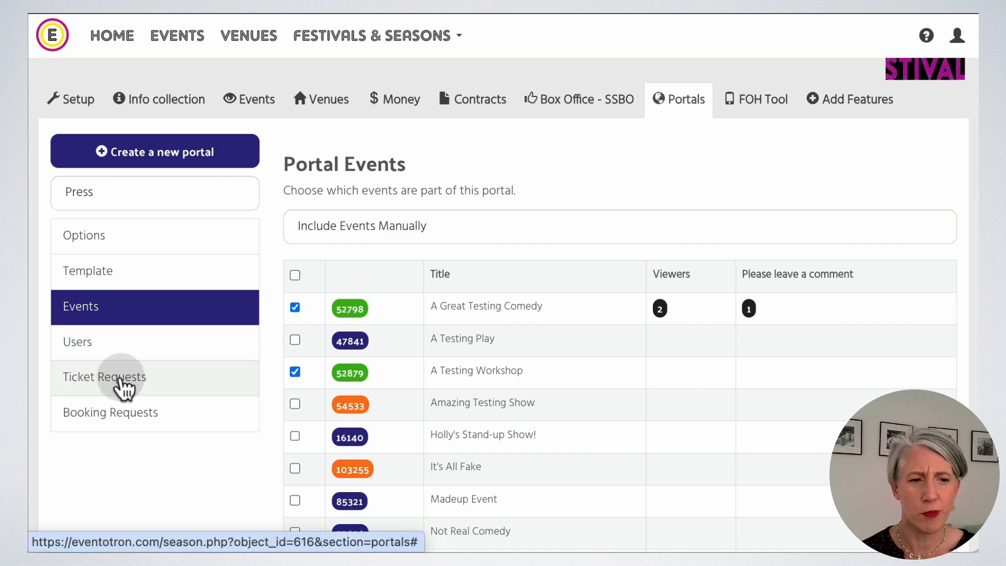
Accept the pending A Great Testing Comedy ticket request as a complimentary Season Manager Comp and save.
left_click(122, 380)
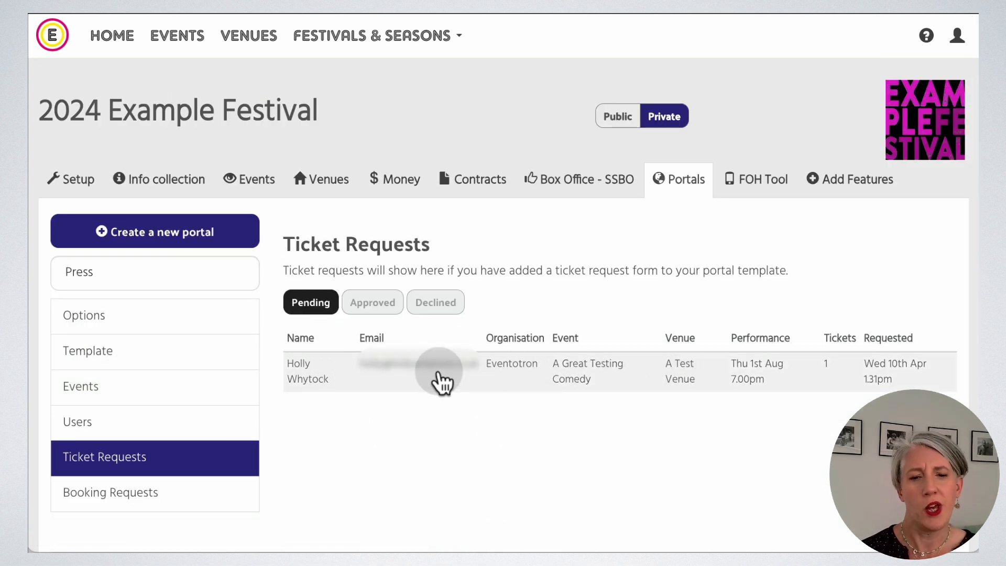
left_click(348, 377)
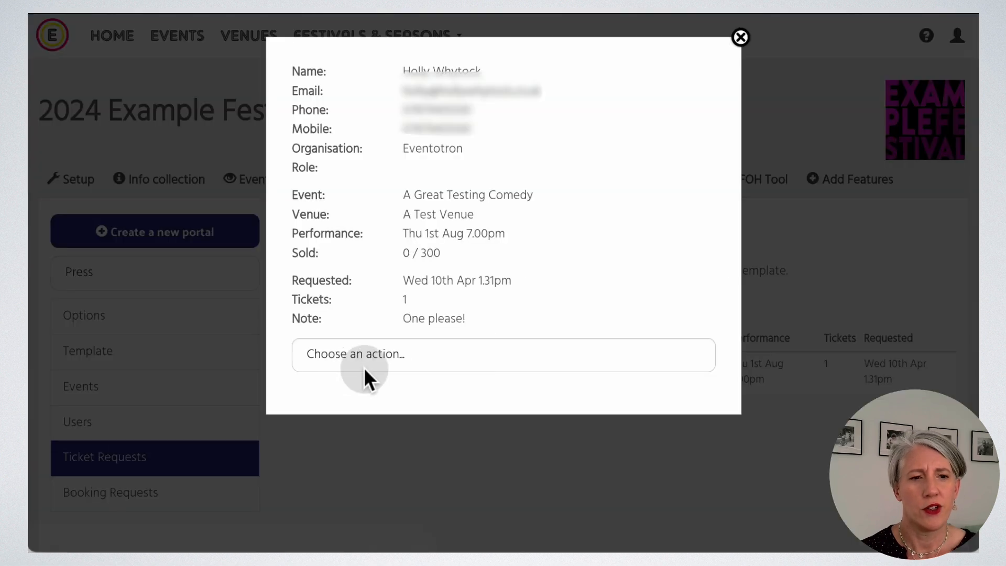
left_click(471, 352)
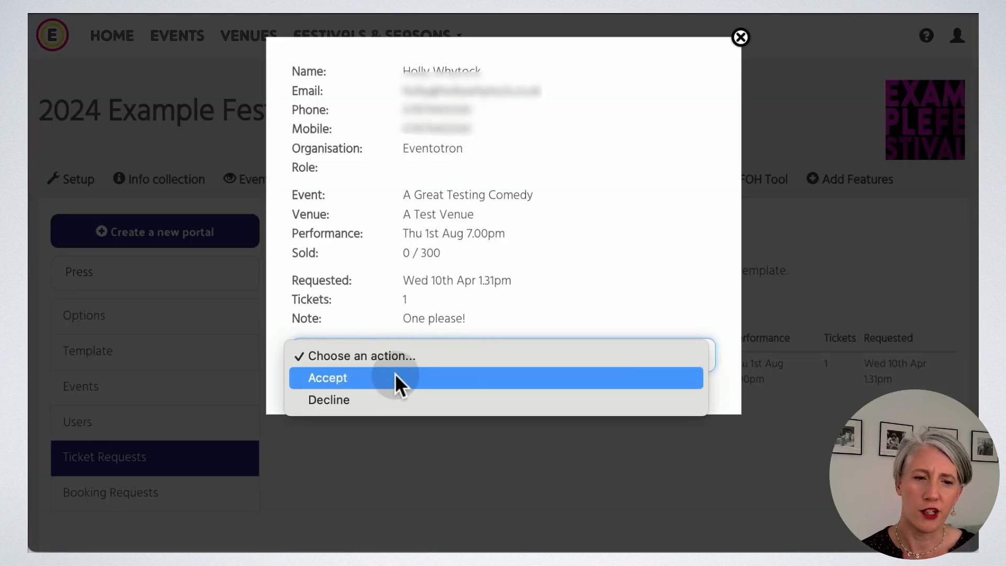
left_click(423, 371)
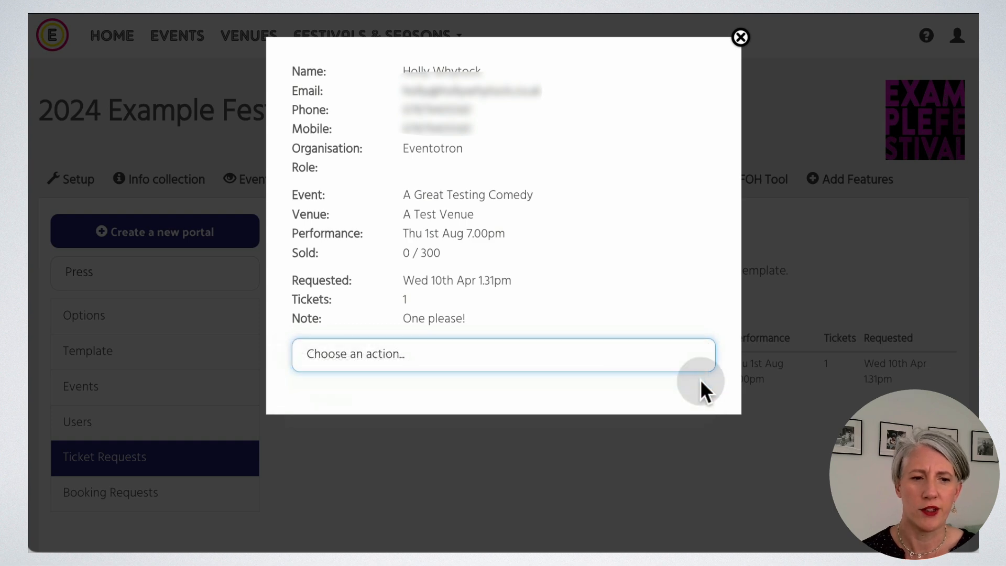
scroll(674, 397, "down", 5)
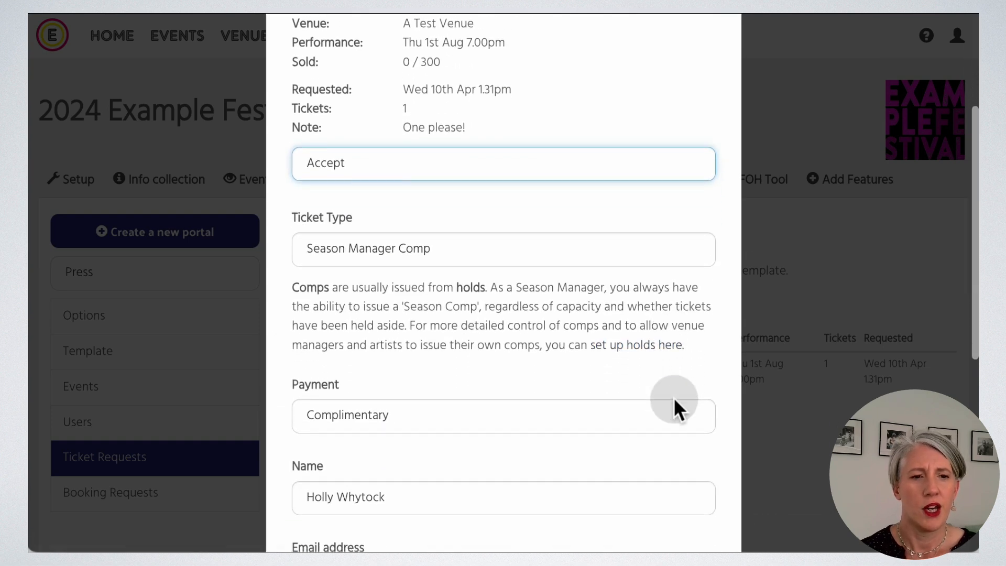
scroll(674, 397, "down", 1)
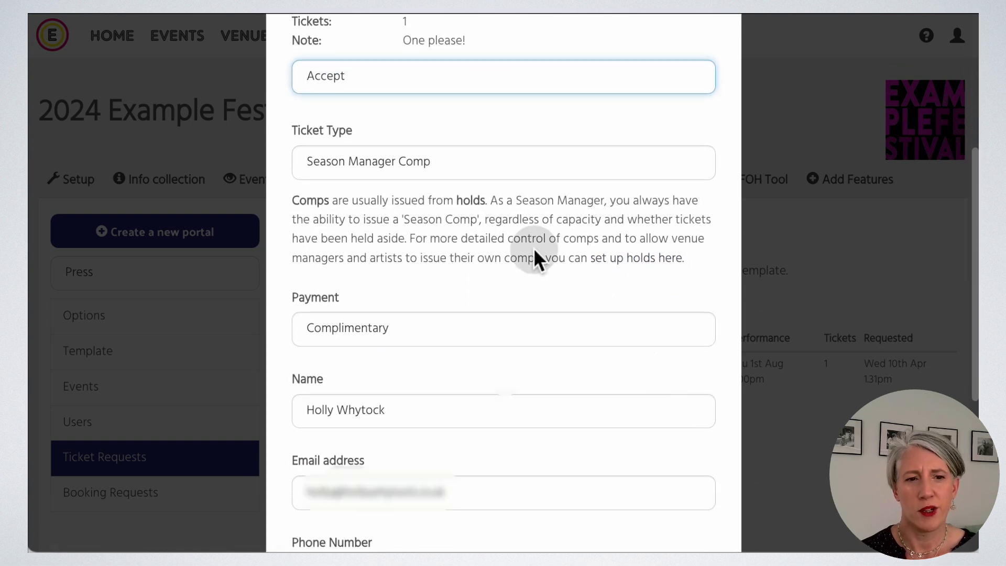
scroll(569, 369, "down", 6)
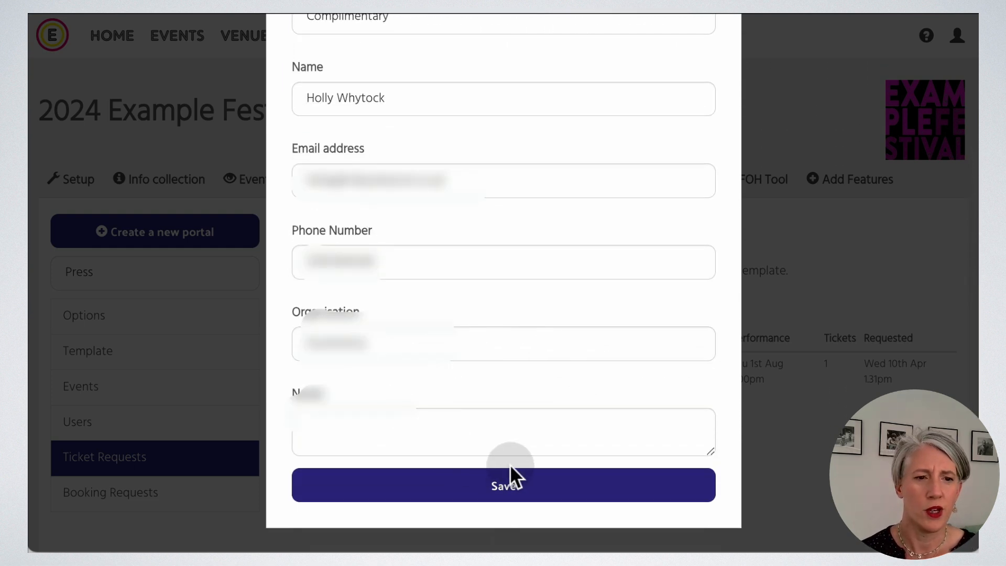
left_click(500, 490)
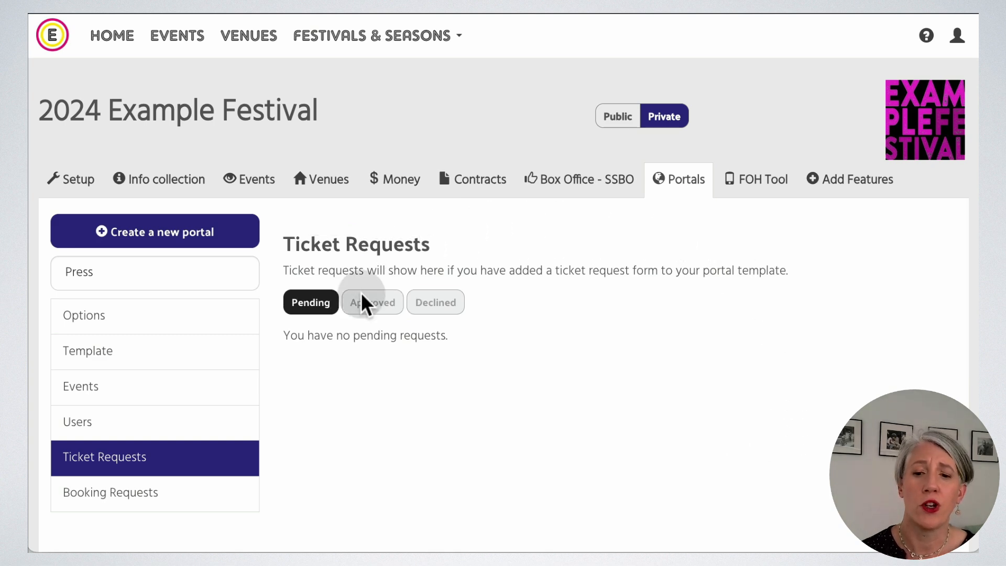
Filter the ticket requests to show only Approved ones.
left_click(374, 307)
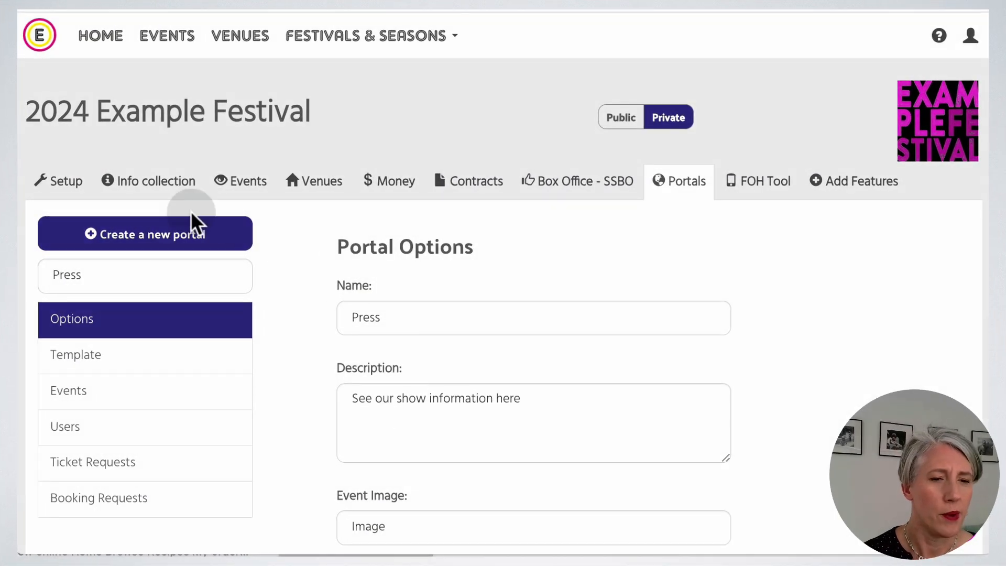
Create a new portal named Jury.
left_click(145, 230)
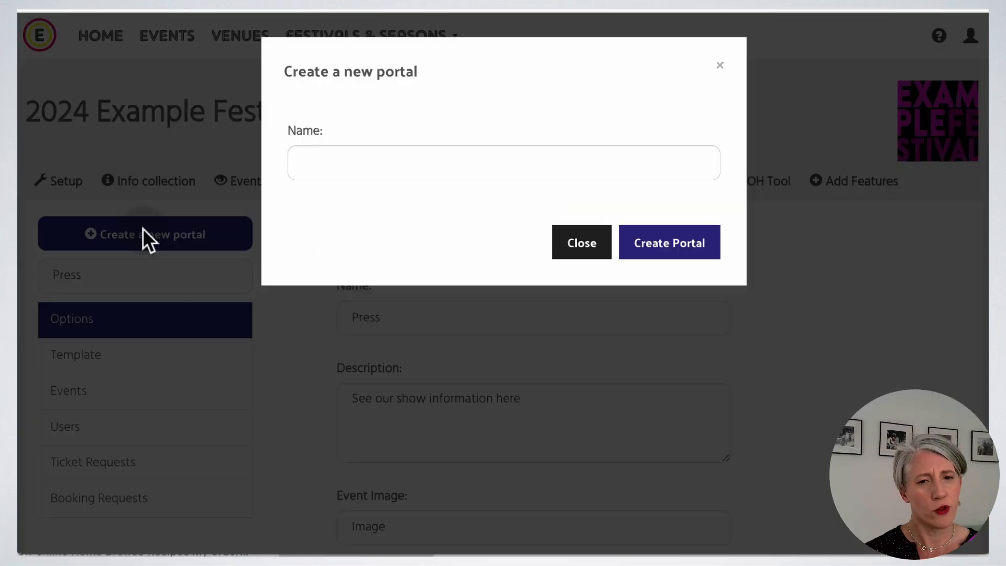
left_click(359, 164)
type("Jury")
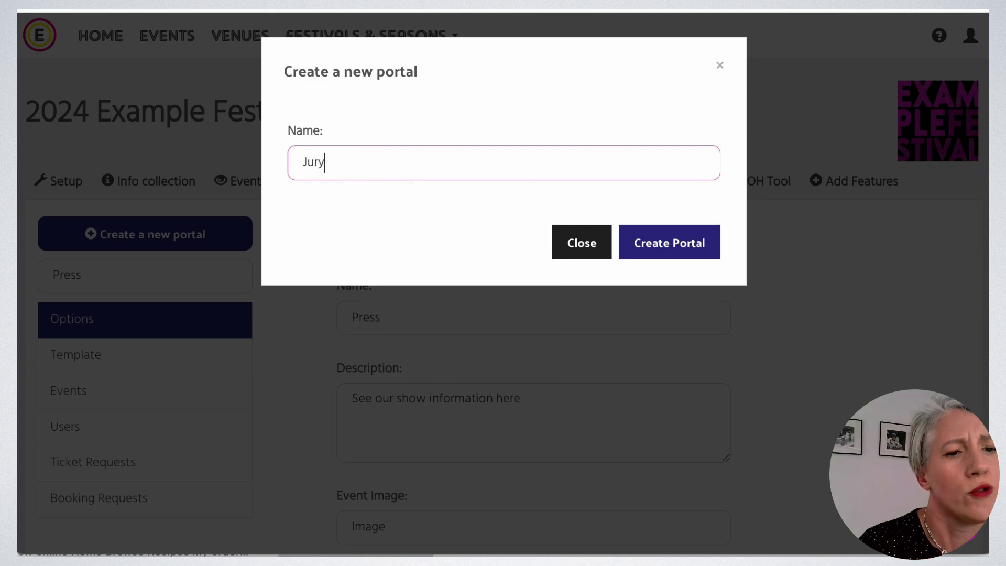
left_click(664, 251)
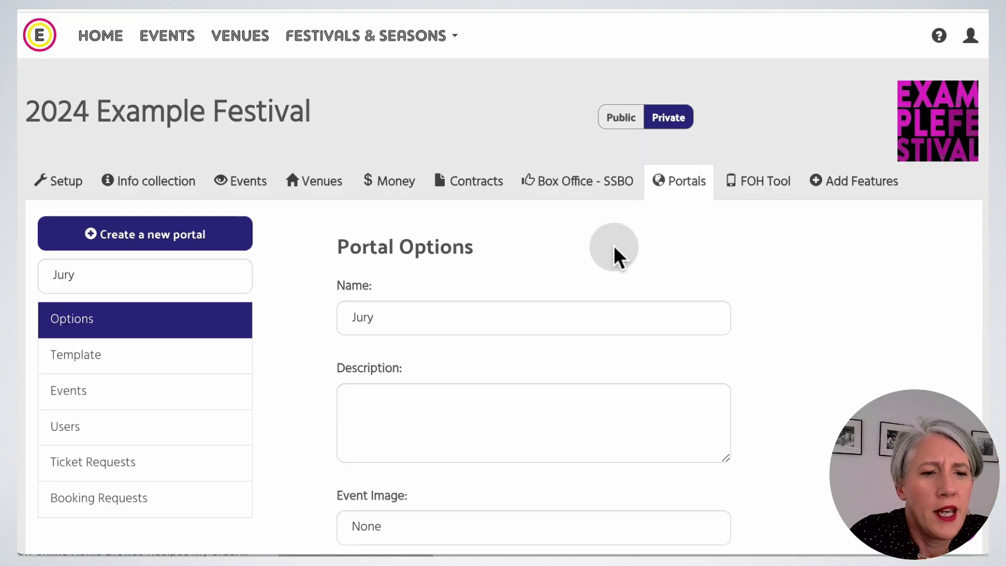
Give the Jury portal the description 'Please score and comment' and a 20/05/2024 deadline.
scroll(366, 292, "down", 2)
left_click(366, 300)
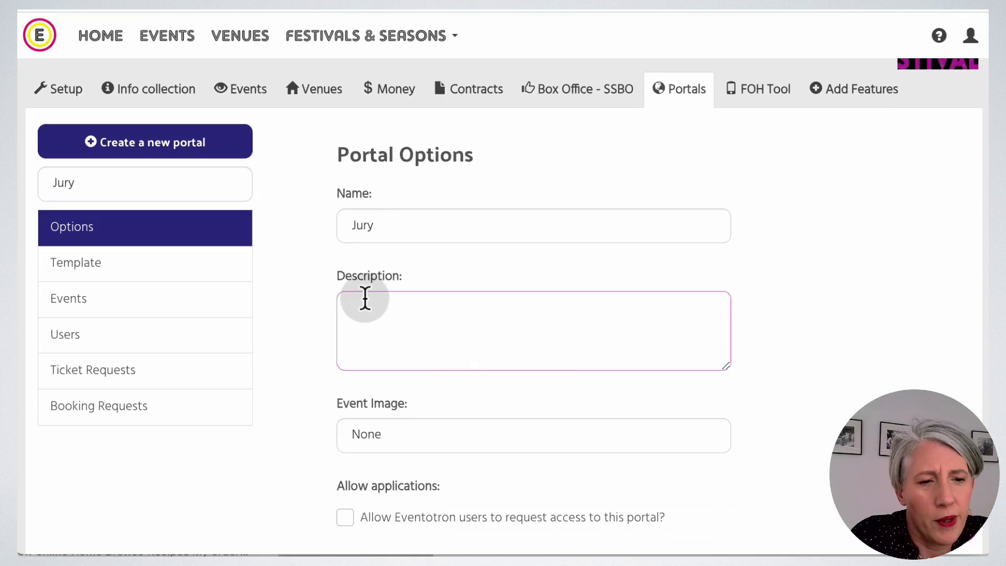
type("Please score")
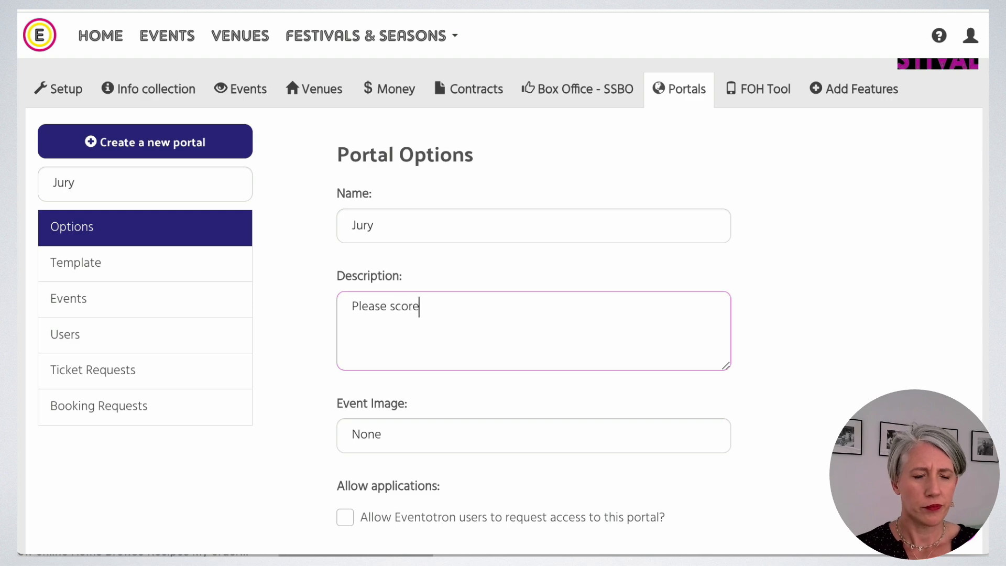
type(" and comment")
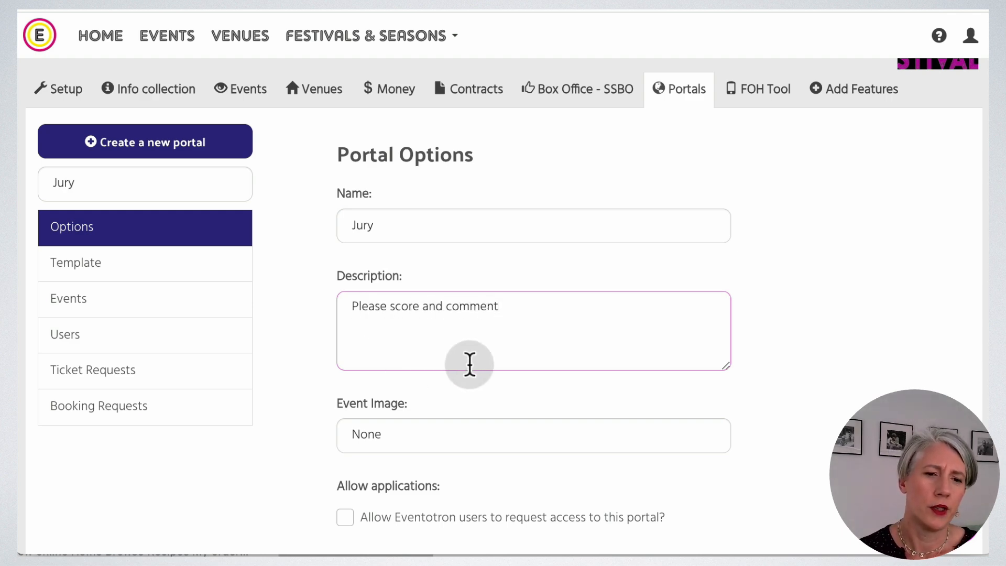
scroll(507, 364, "down", 2)
scroll(748, 361, "down", 2)
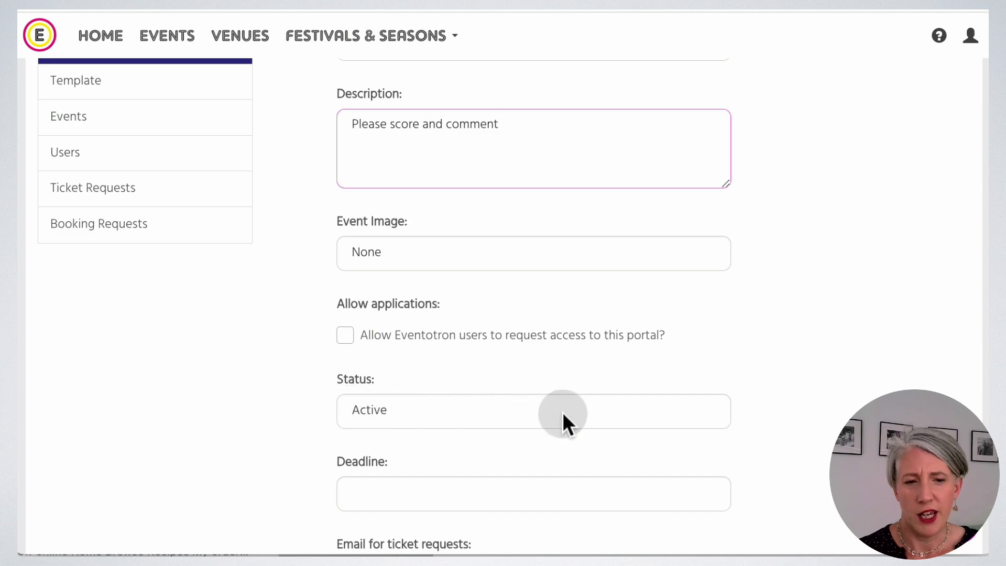
scroll(562, 412, "down", 2)
left_click(416, 382)
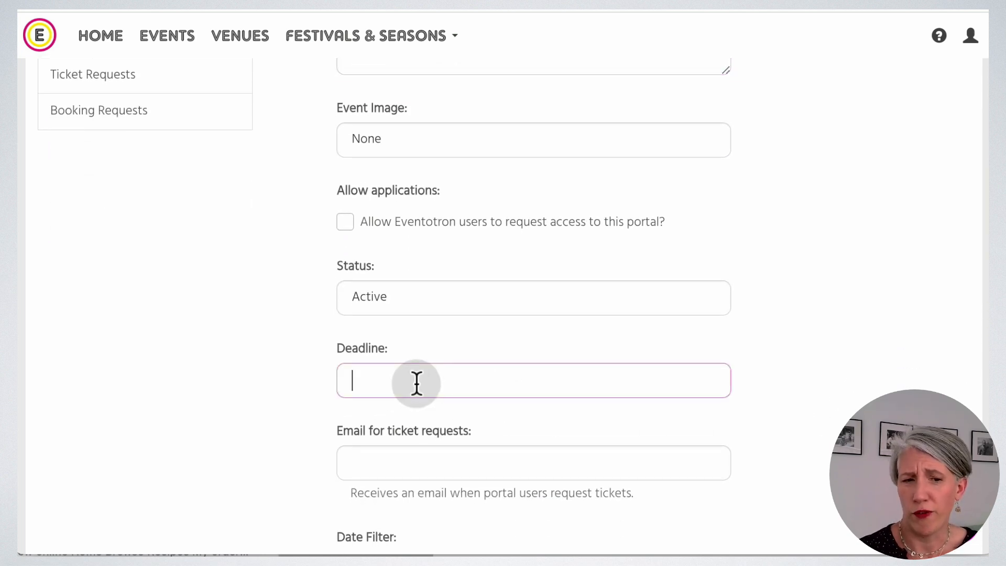
type("20/05/2024")
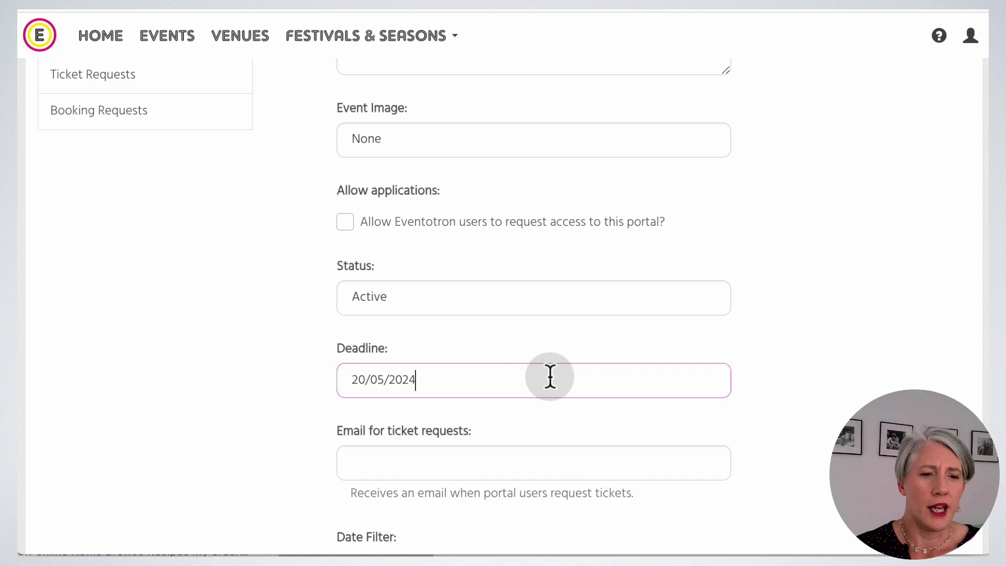
Set the event filters to Country of Origin and Genre and save the options.
scroll(551, 375, "down", 3)
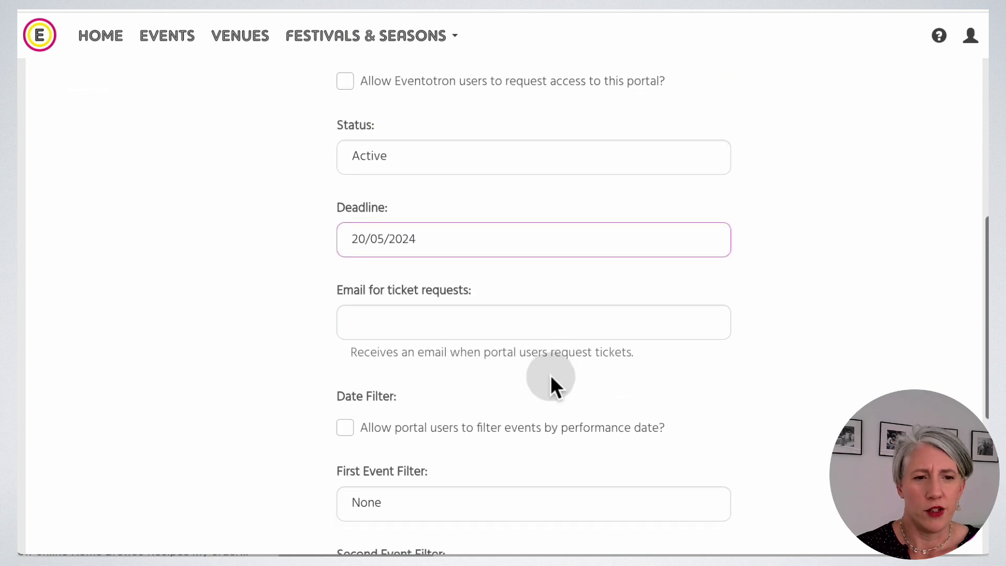
scroll(550, 375, "down", 1)
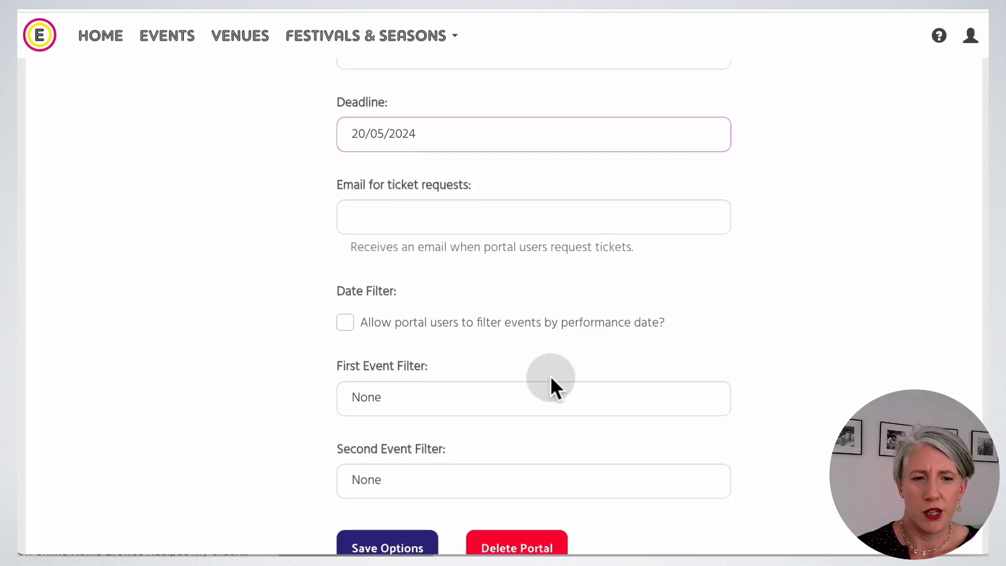
scroll(550, 375, "down", 1)
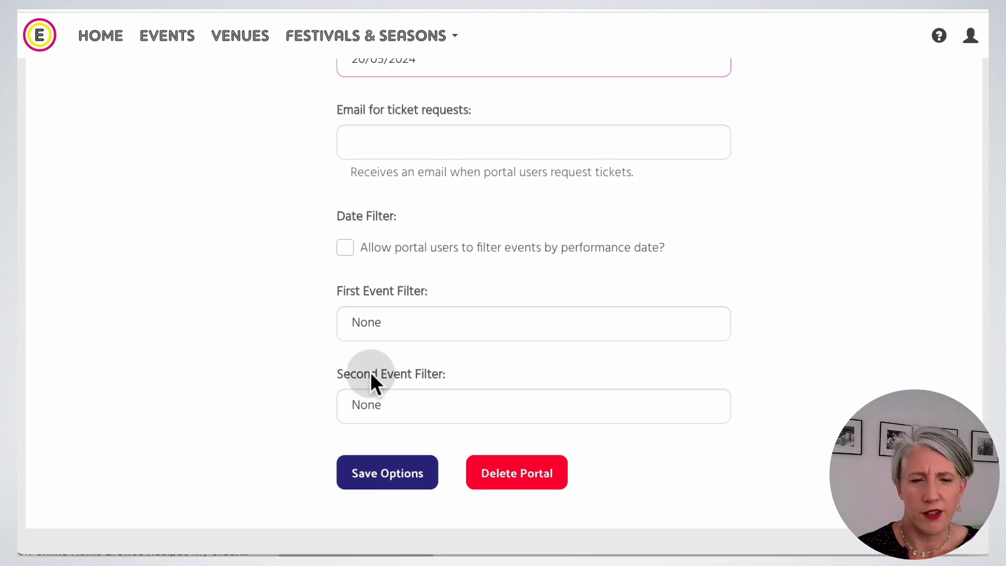
left_click(469, 326)
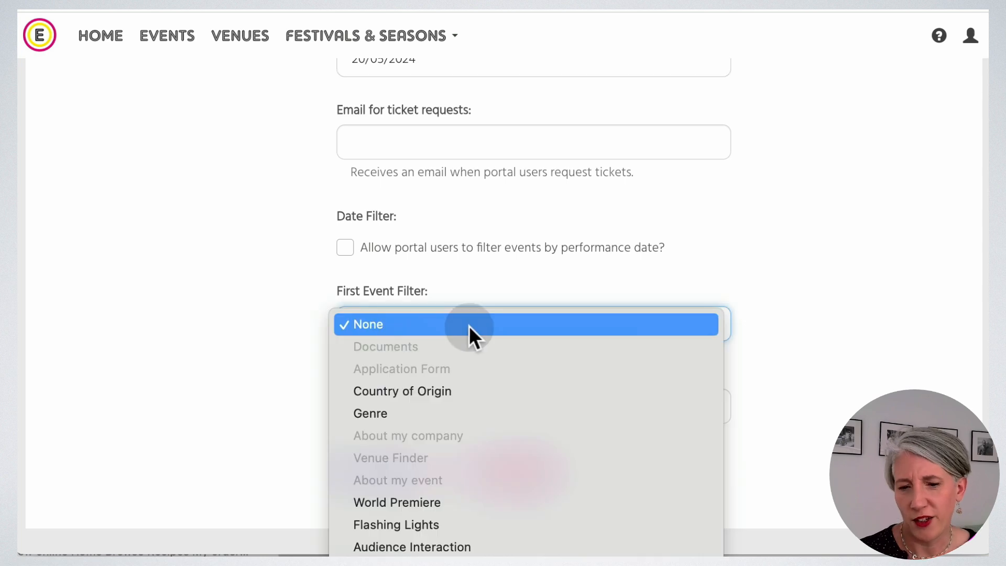
left_click(442, 391)
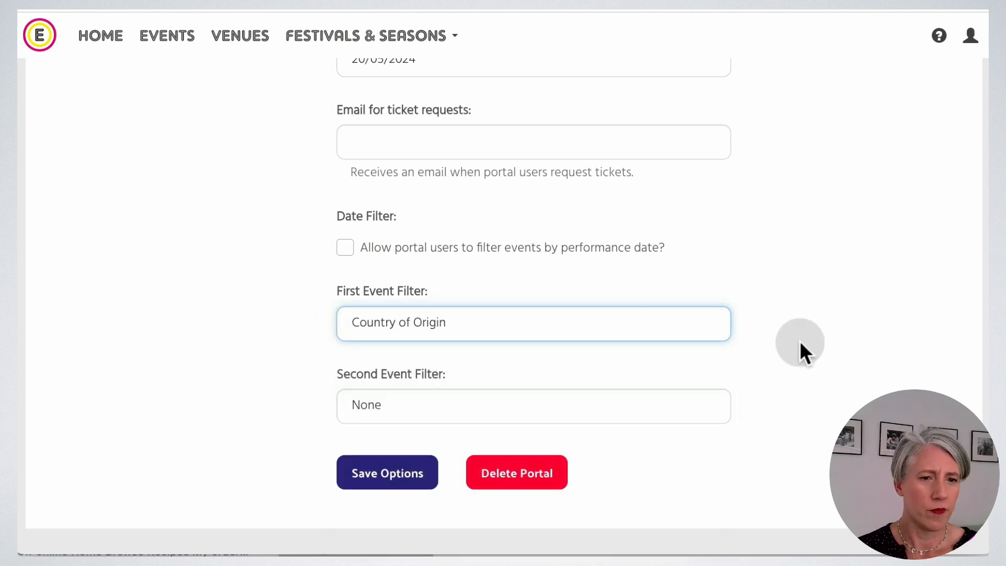
left_click(469, 405)
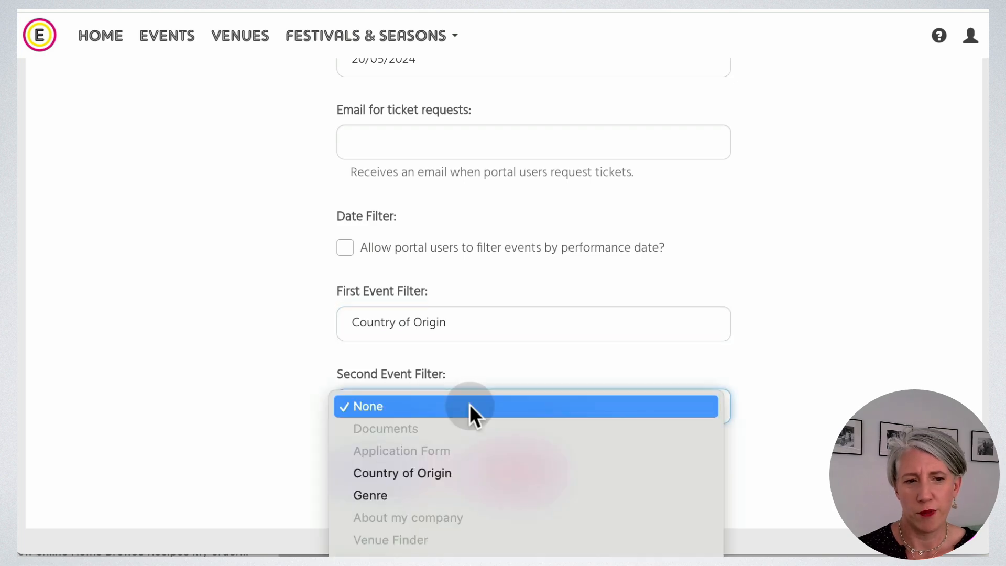
left_click(459, 495)
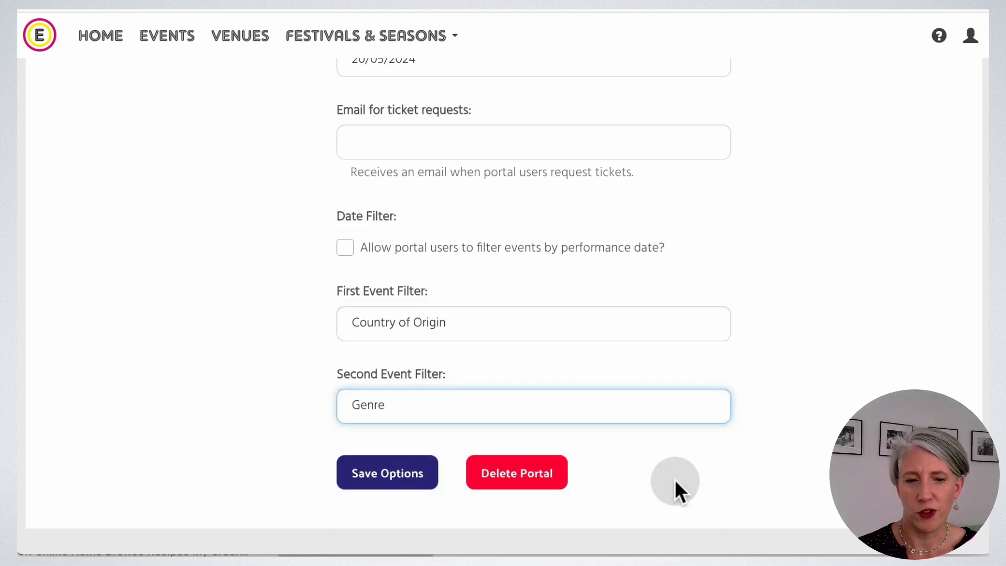
left_click(392, 474)
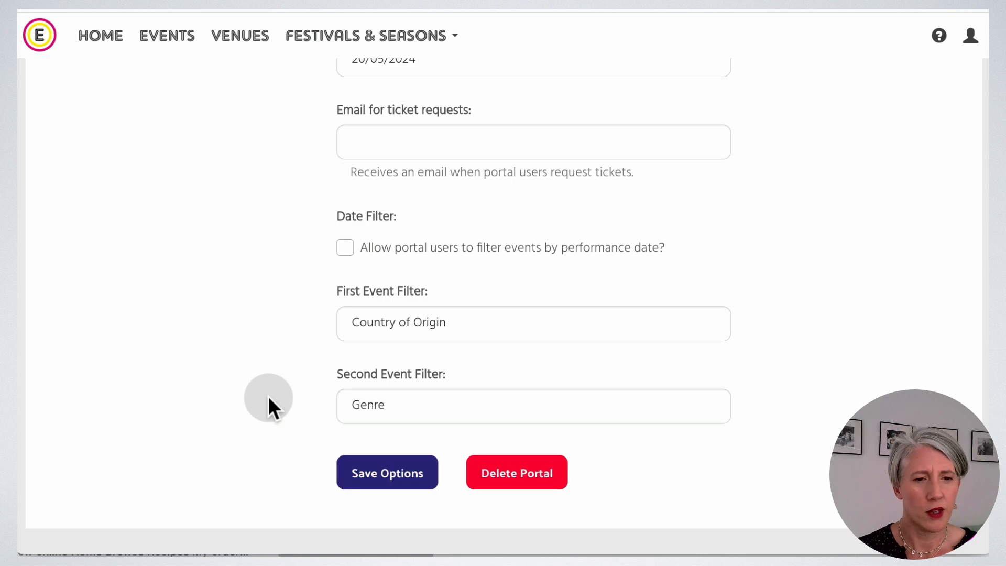
scroll(268, 396, "up", 10)
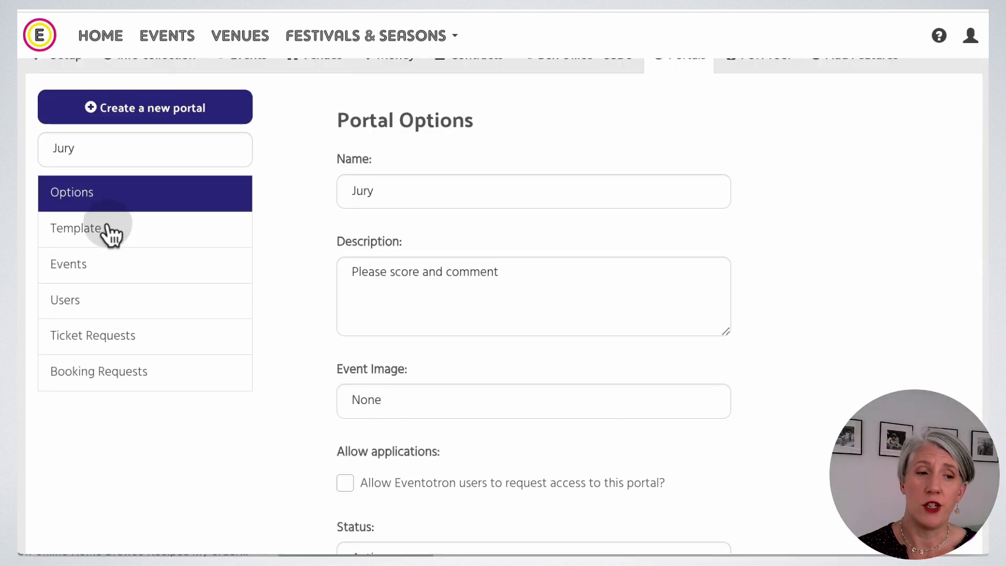
Add Country of Origin, Number of performers, Genre and Describe your event fields to the Jury template.
left_click(69, 234)
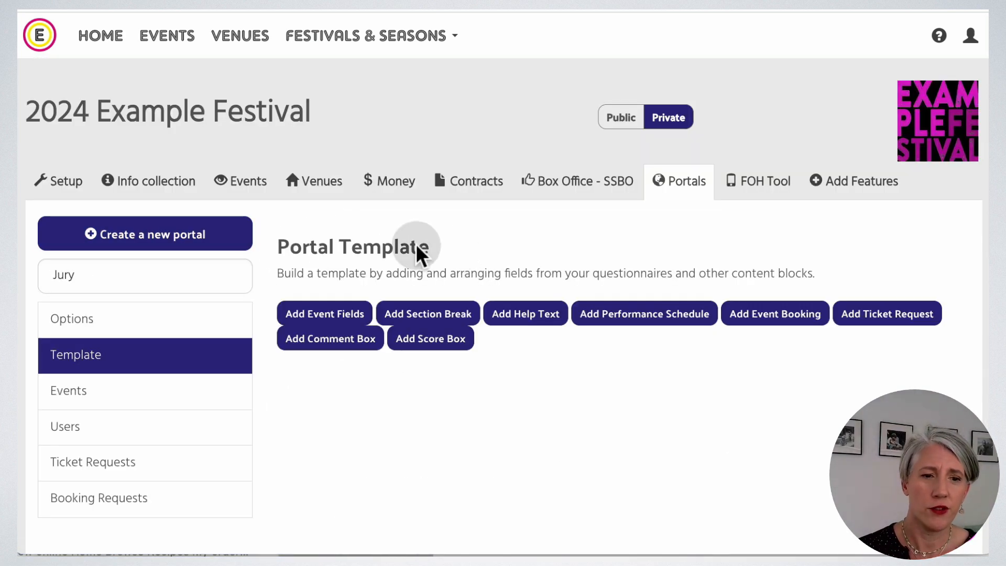
left_click(348, 315)
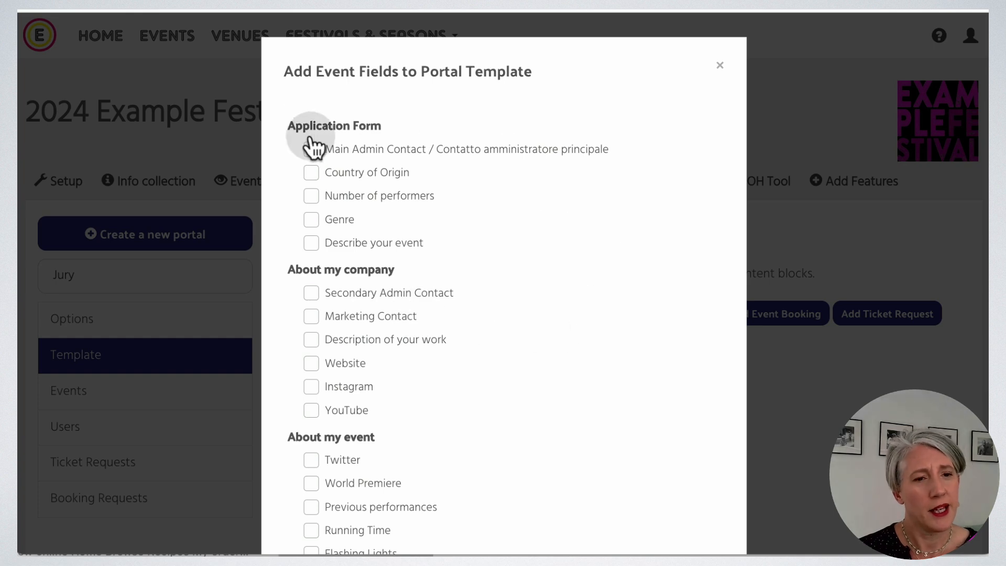
left_click(313, 178)
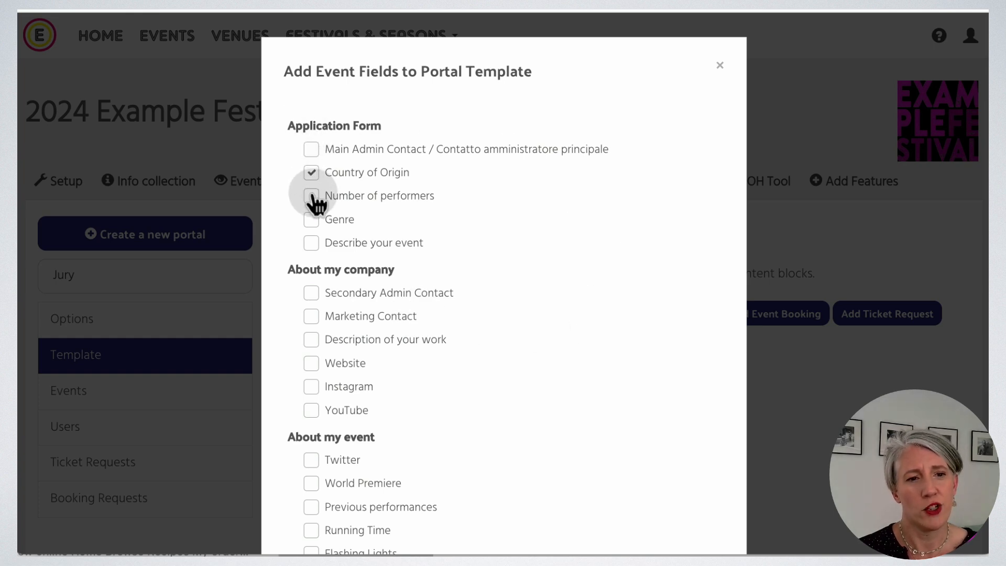
left_click(312, 198)
left_click(312, 220)
left_click(311, 242)
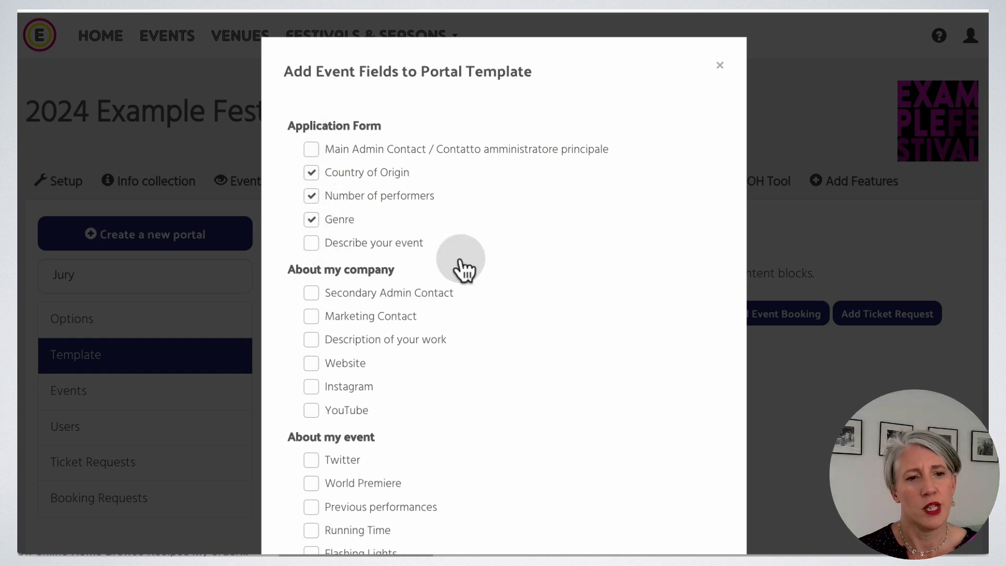
scroll(623, 338, "down", 10)
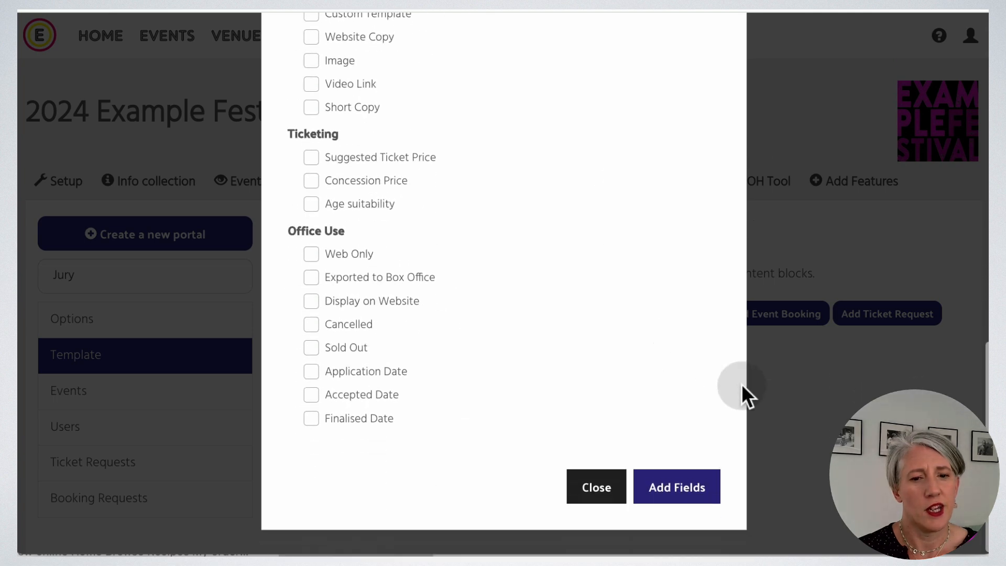
left_click(704, 484)
Add a score box titled 'Please enter a score for this application' with maximum 5.
scroll(692, 453, "down", 3)
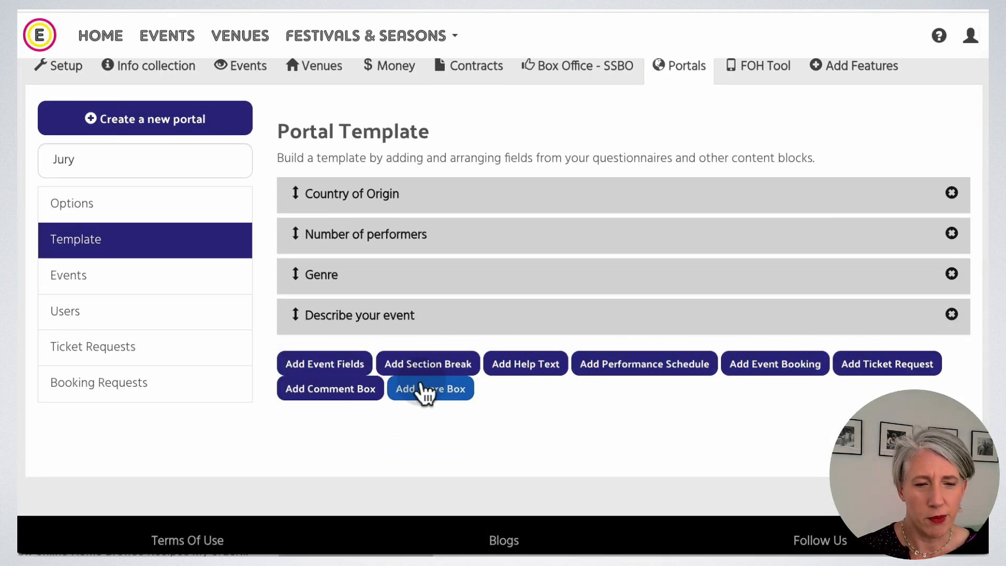
left_click(430, 392)
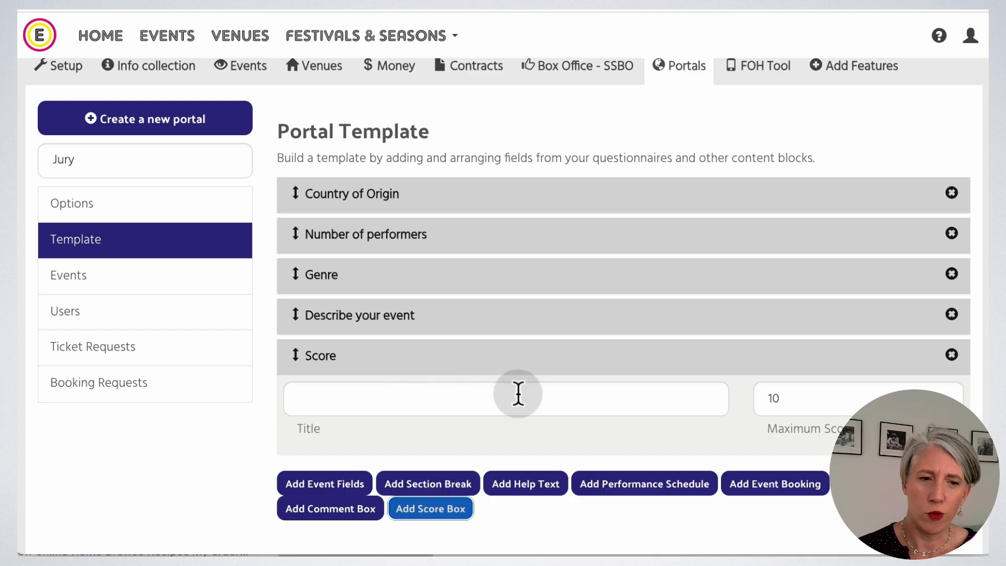
left_click(445, 392)
type("Please enter a s")
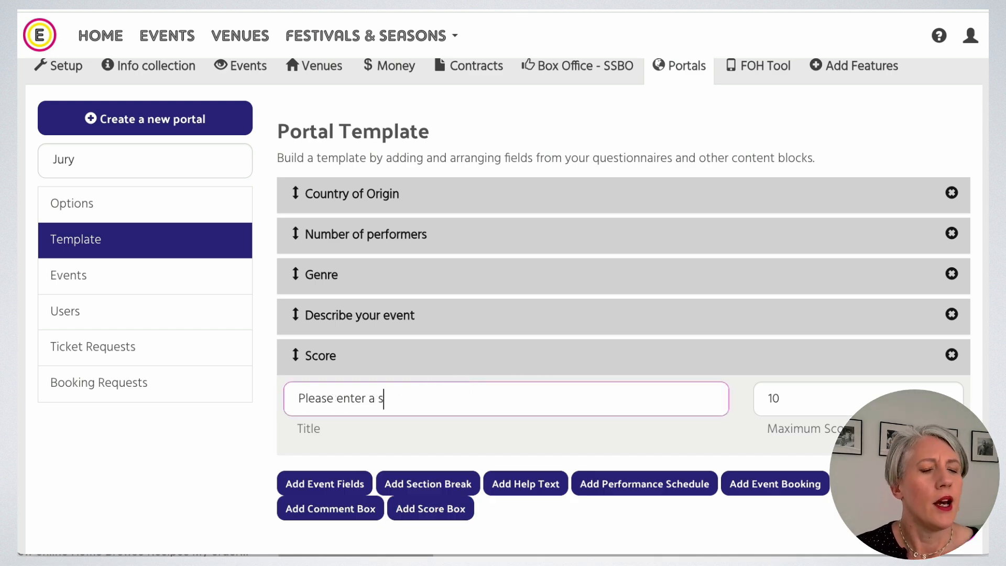
type("core for this ")
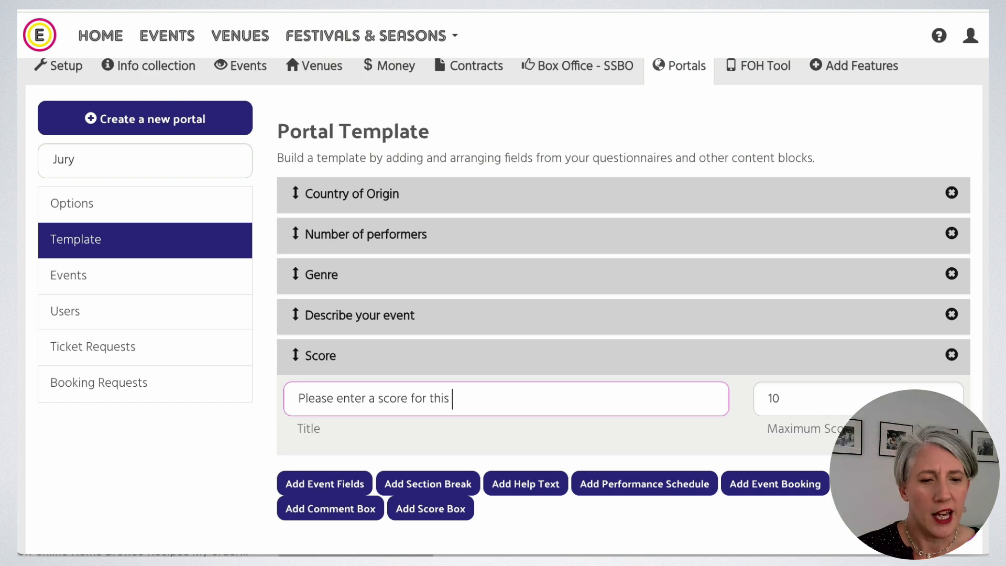
type("application")
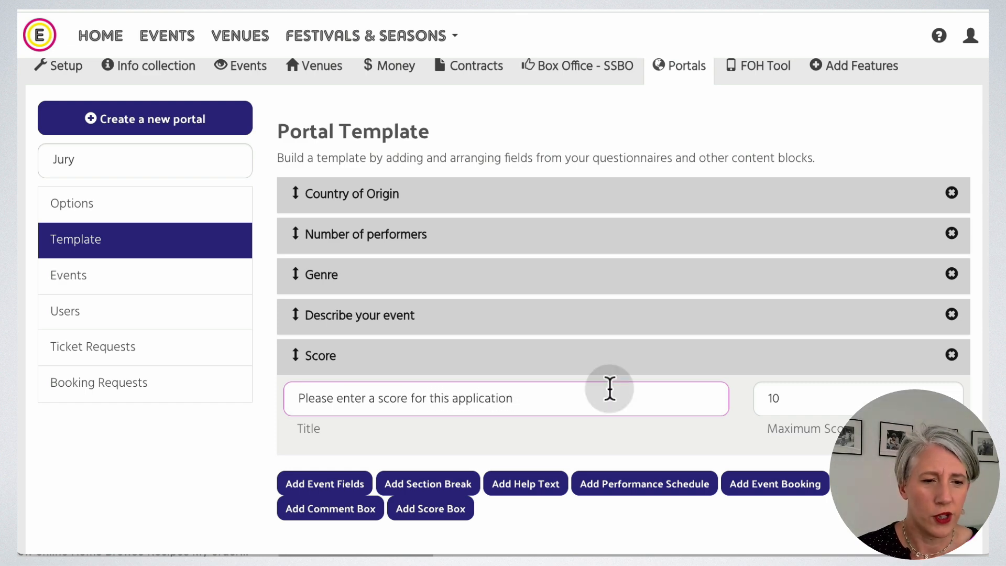
left_click(815, 402)
double_click(763, 397)
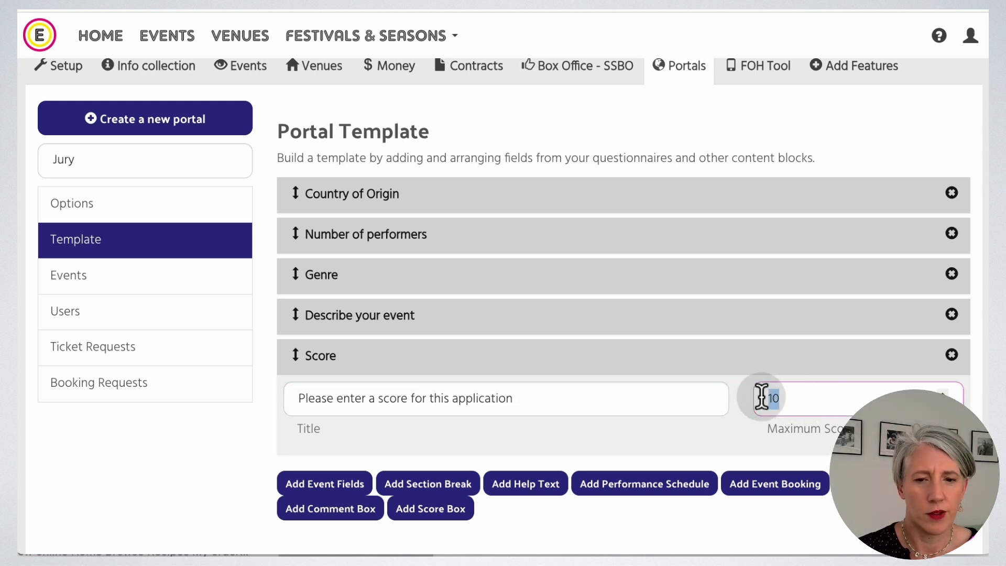
type("5")
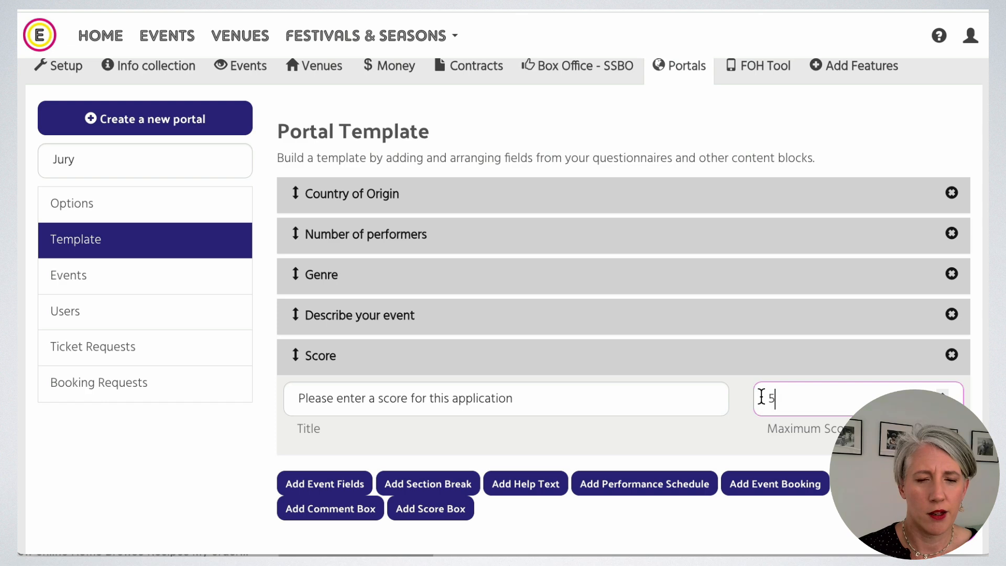
left_click(601, 526)
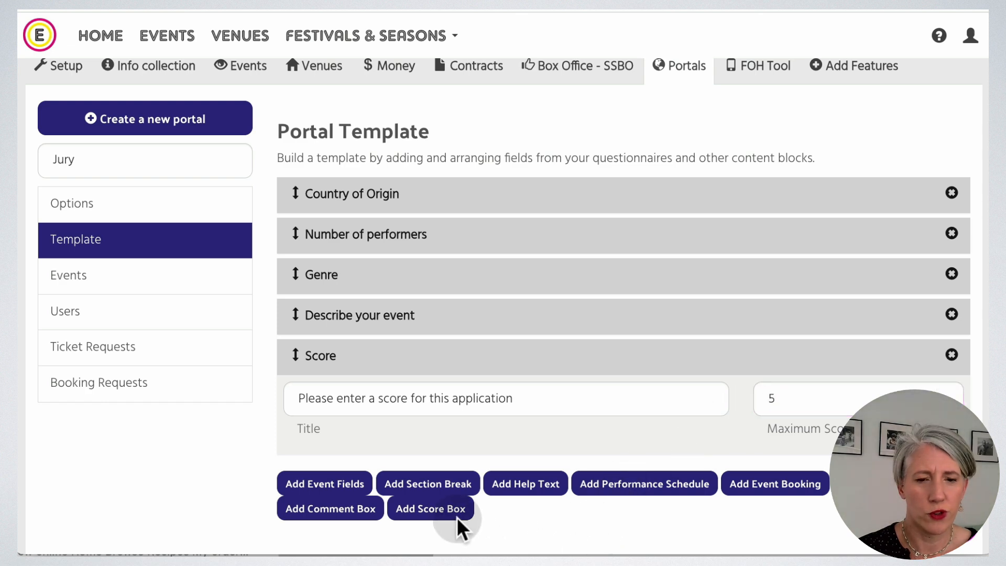
Add a comment box with the prompt 'Please enter your comments'.
left_click(316, 519)
left_click(423, 517)
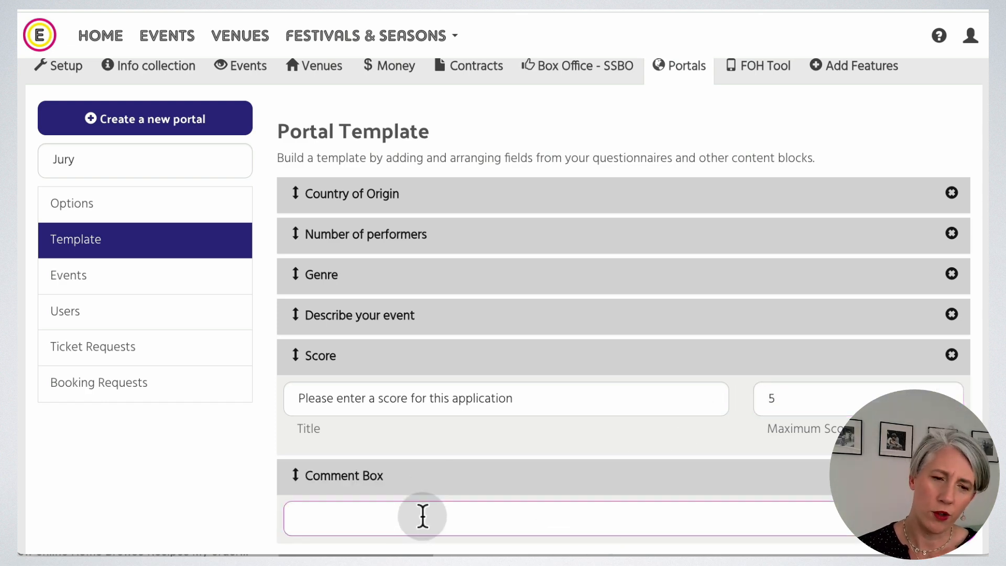
type("Please enter")
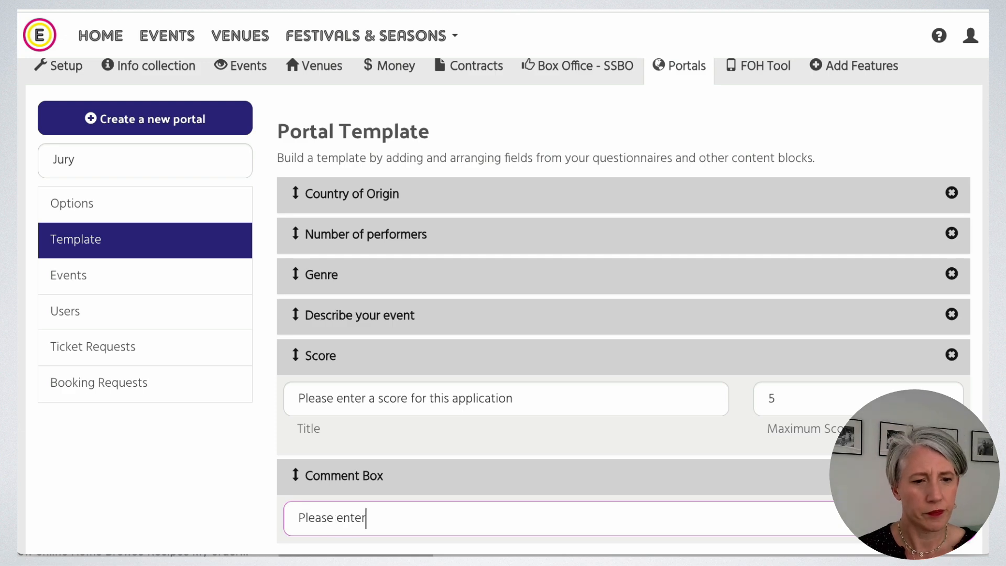
type(" your comments")
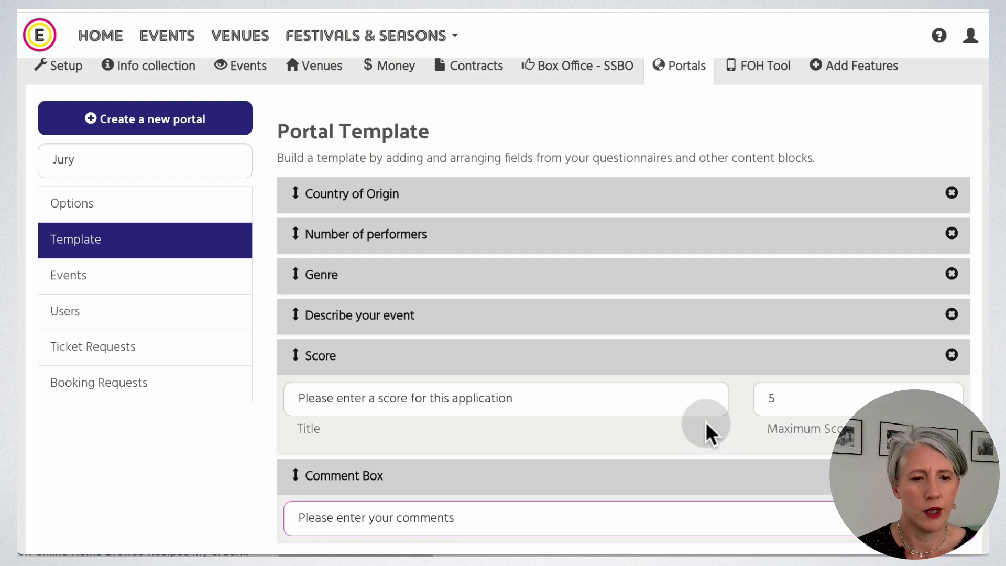
scroll(705, 423, "down", 4)
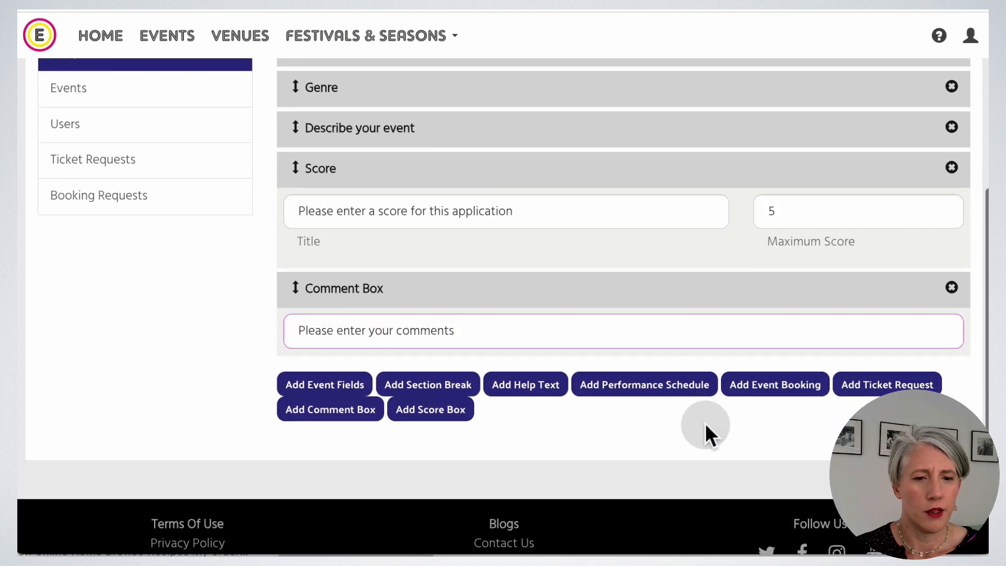
scroll(705, 423, "up", 5)
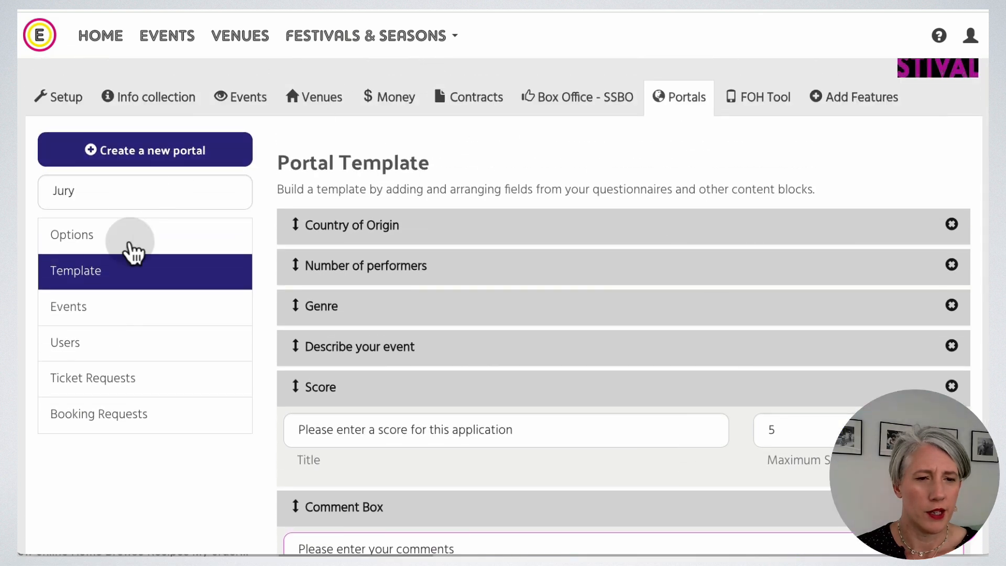
left_click(113, 325)
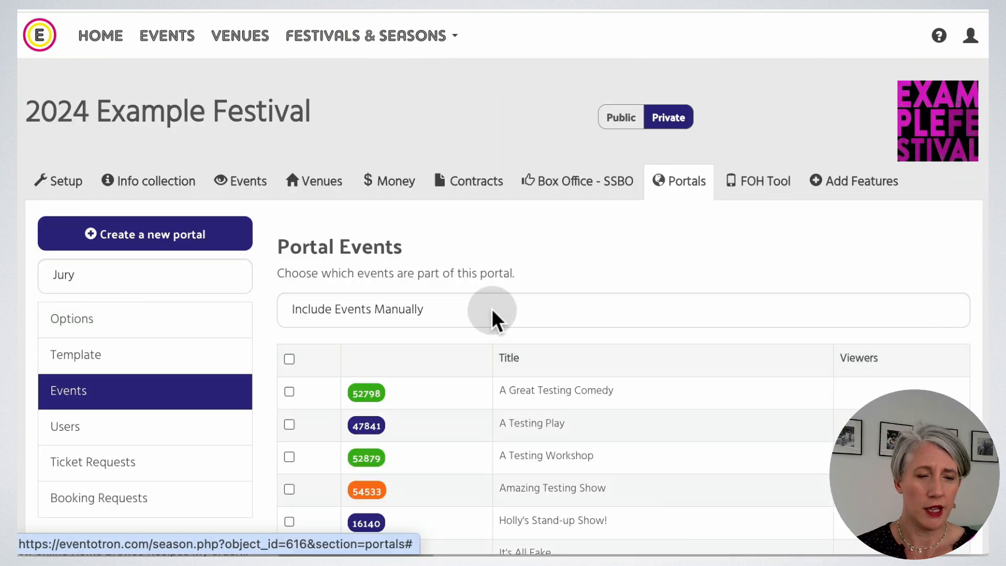
Set the Jury portal to automatically include all events in APPLICATION status.
left_click(526, 309)
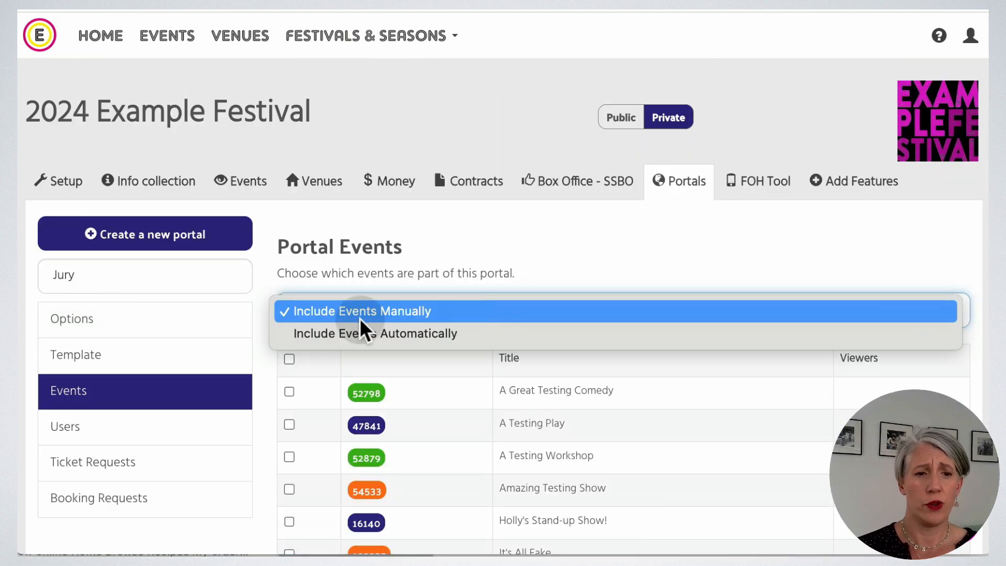
left_click(425, 336)
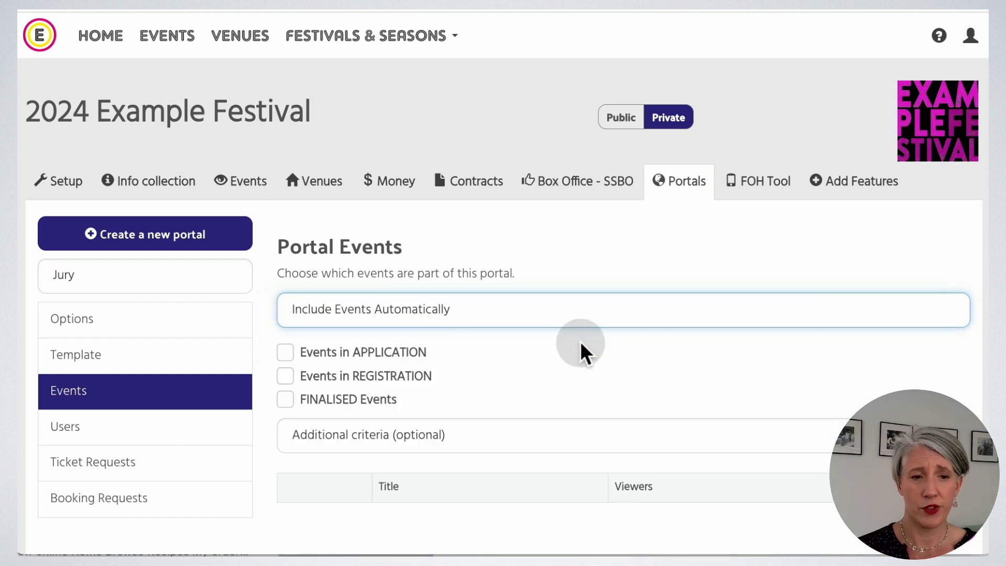
left_click(286, 352)
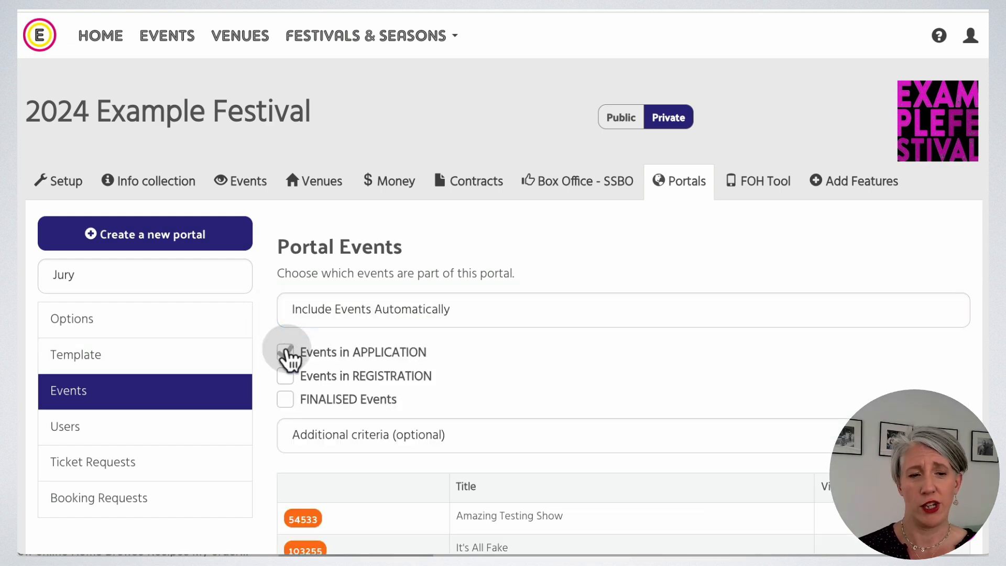
scroll(739, 330, "down", 2)
scroll(739, 330, "down", 2)
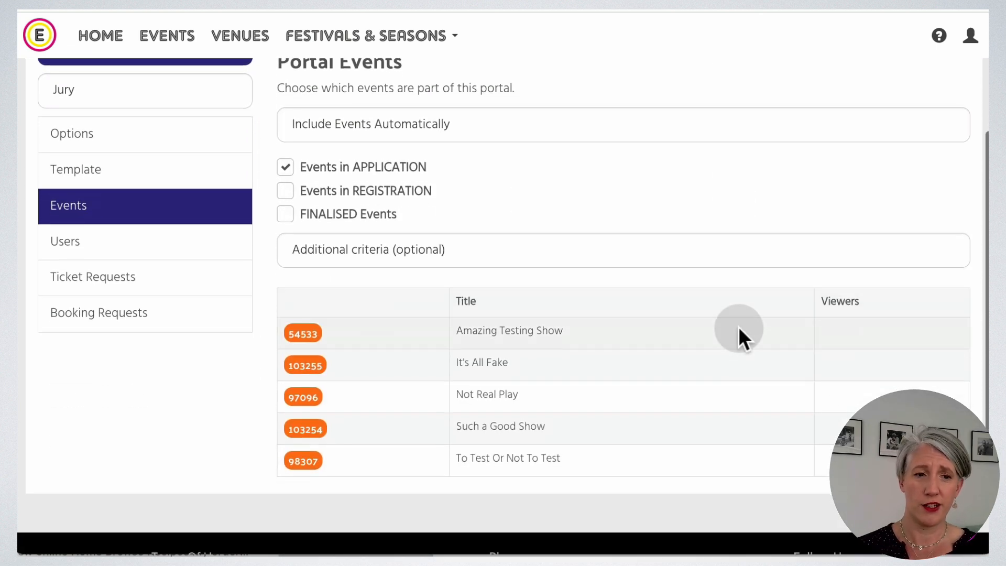
Try a Genre = Comedy additional criterion, then remove it so no extra criteria apply.
left_click(461, 250)
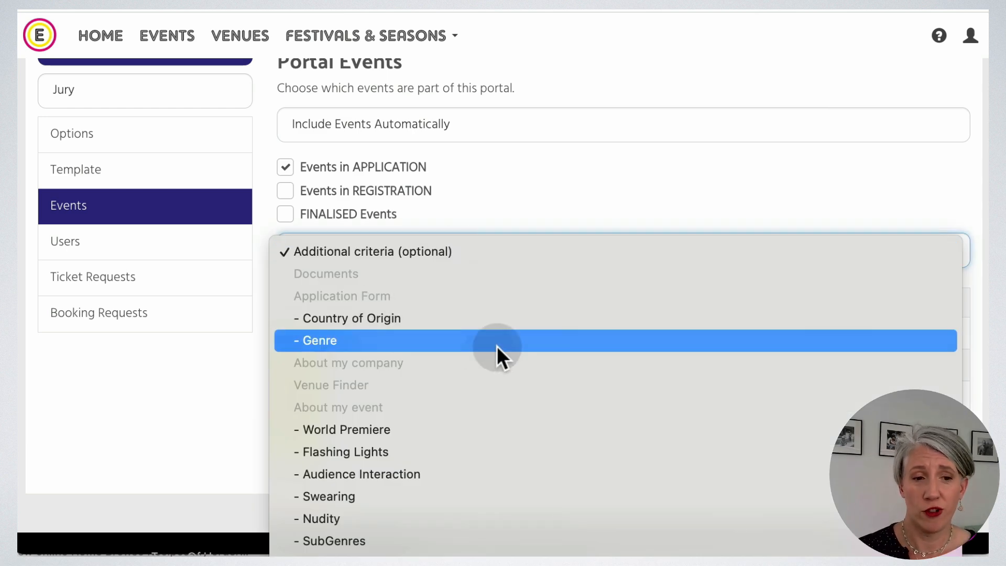
left_click(497, 344)
left_click(288, 331)
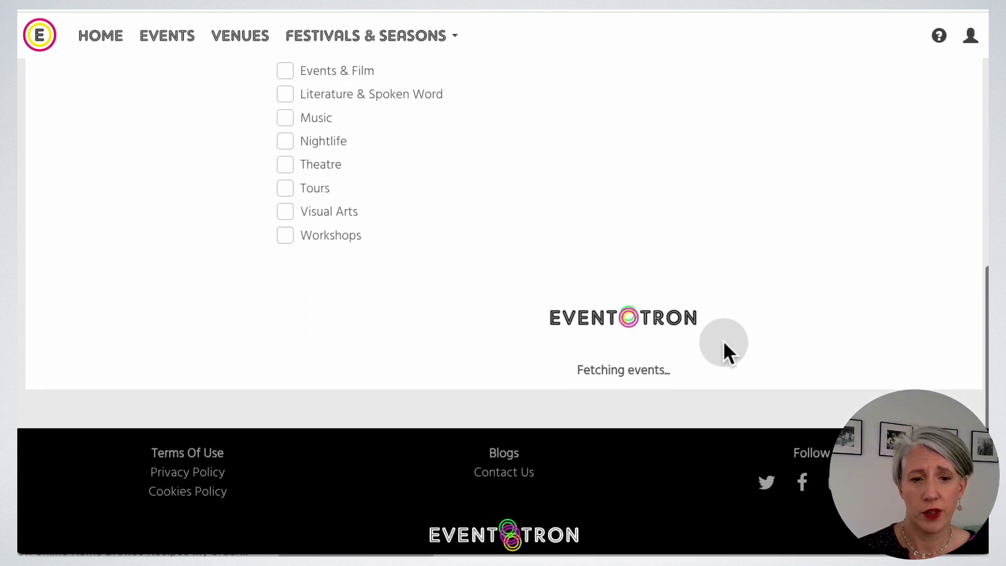
scroll(723, 339, "up", 2)
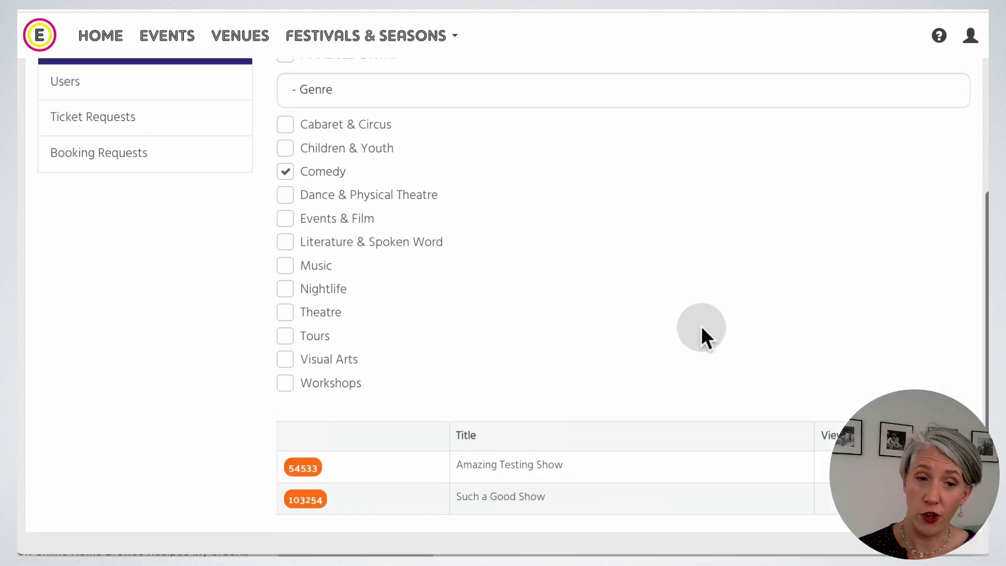
left_click(409, 147)
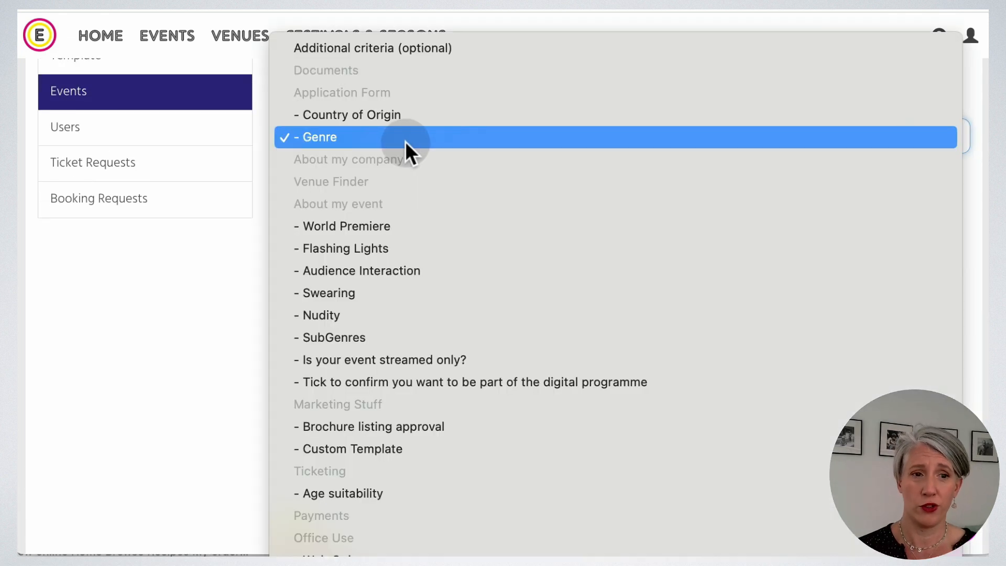
left_click(404, 52)
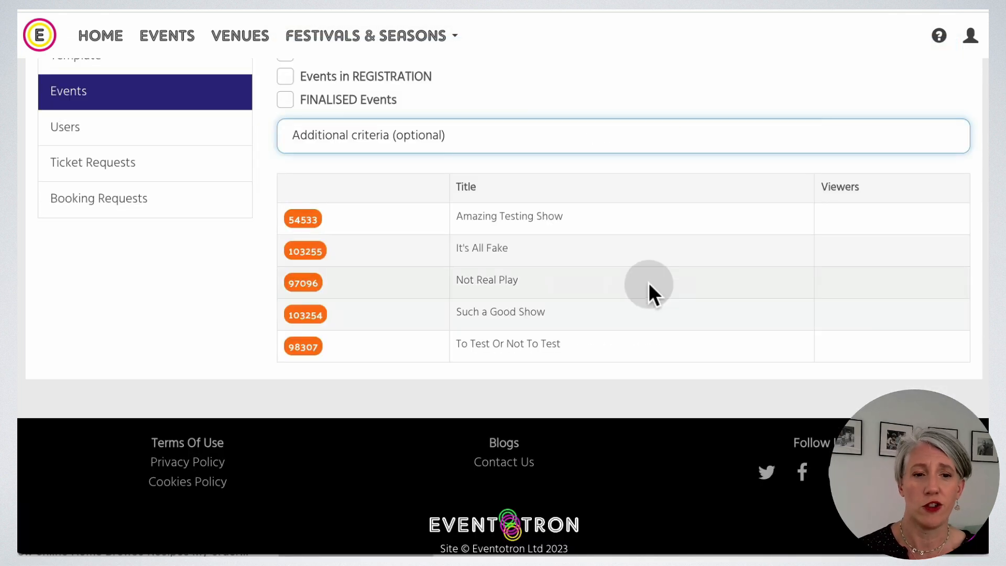
scroll(647, 279, "up", 3)
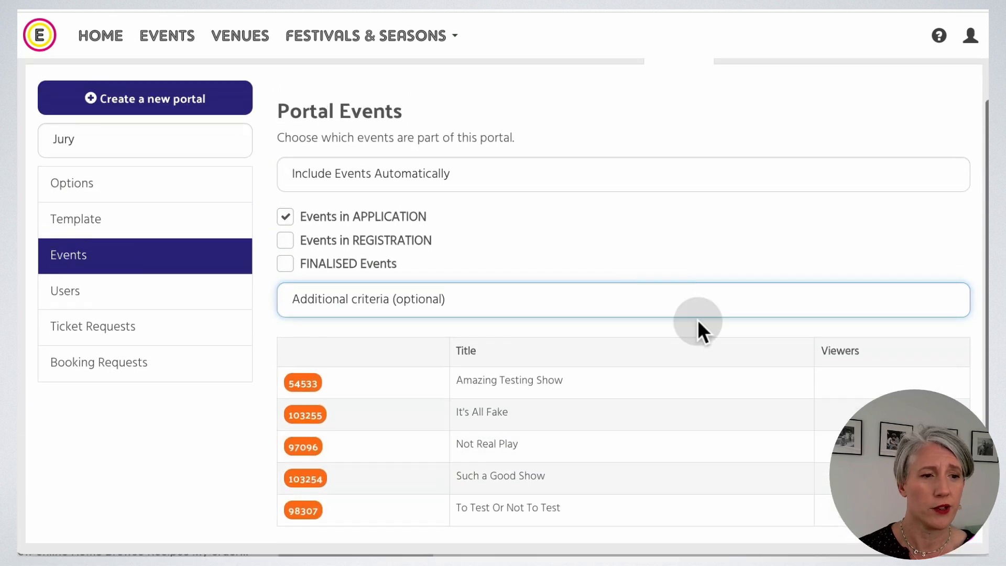
Open the jury portal, filter its events to Country of Origin England, then clear the filter.
left_click(126, 292)
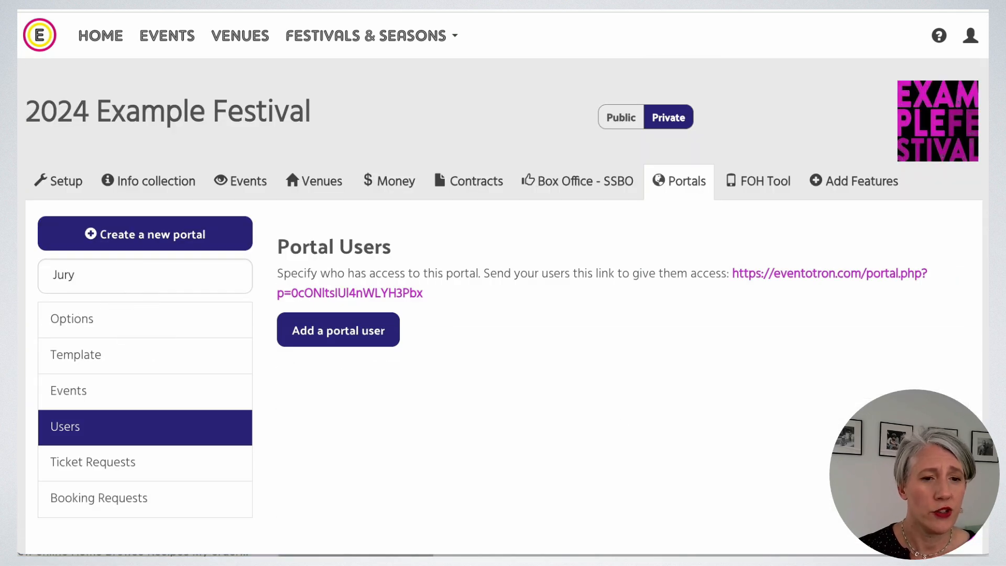
left_click(883, 283)
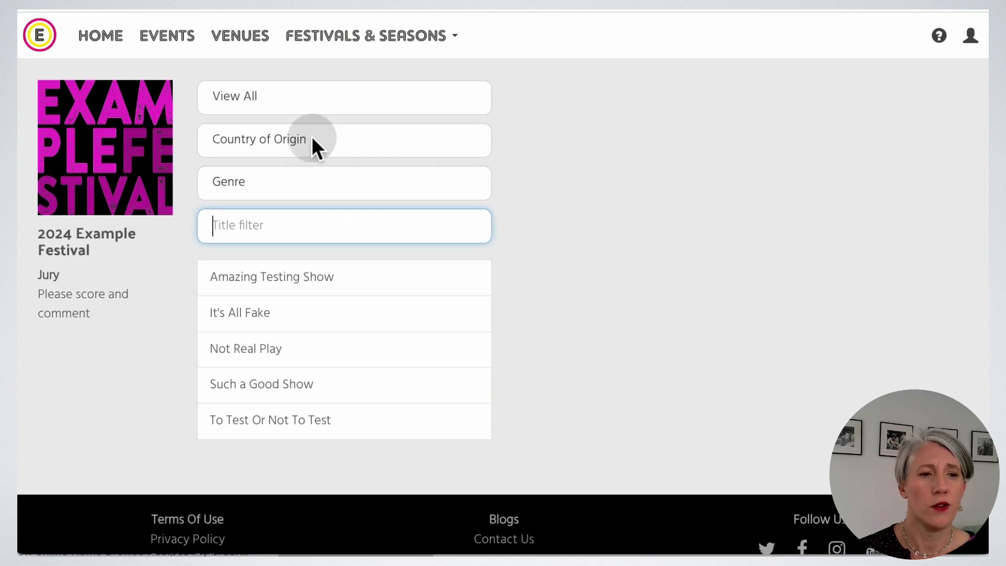
left_click(313, 138)
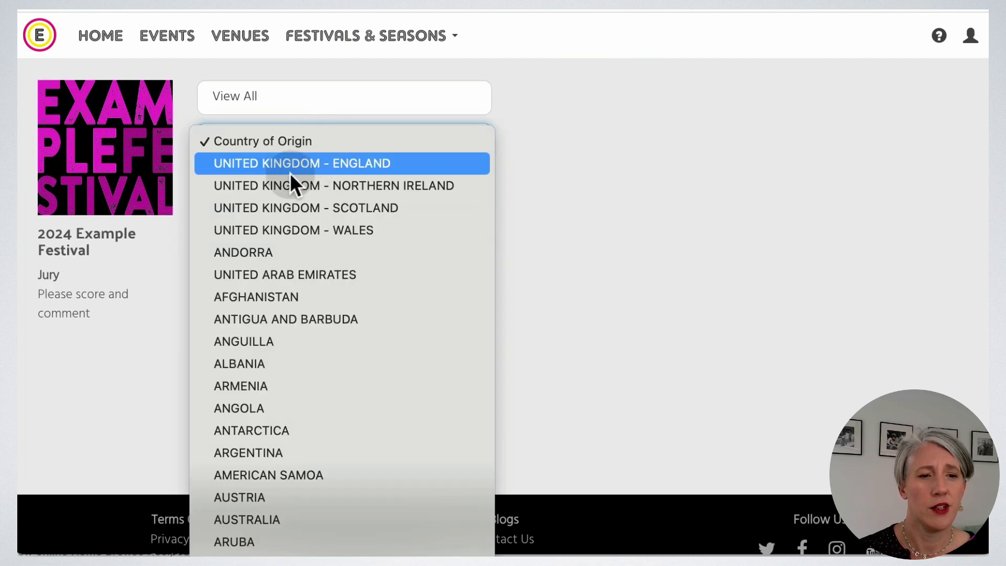
left_click(344, 166)
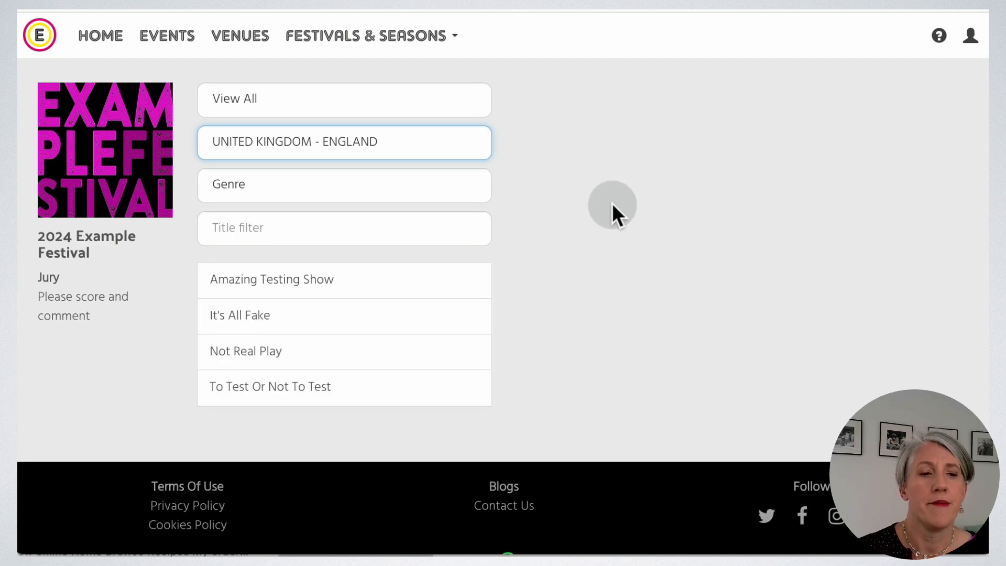
left_click(401, 142)
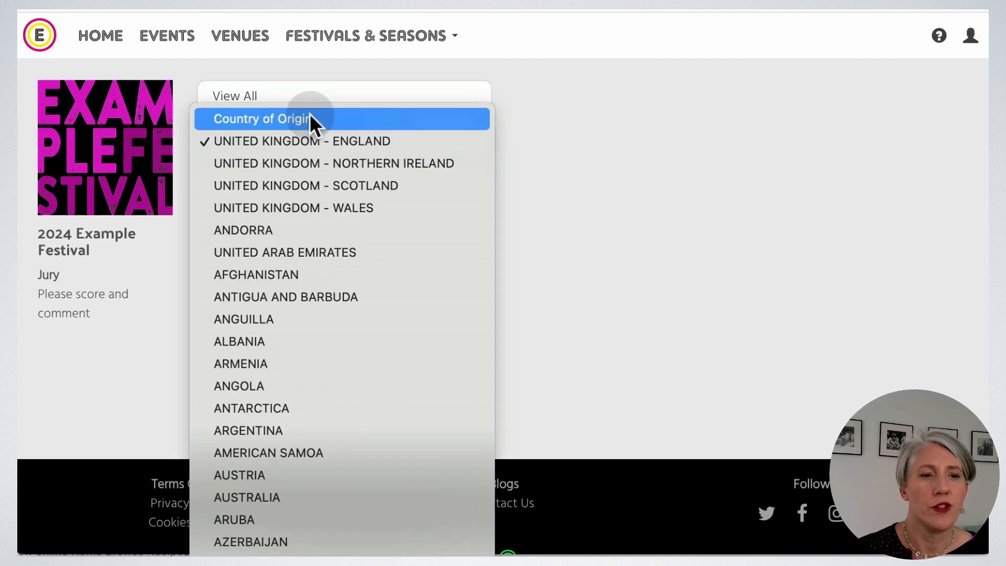
left_click(310, 116)
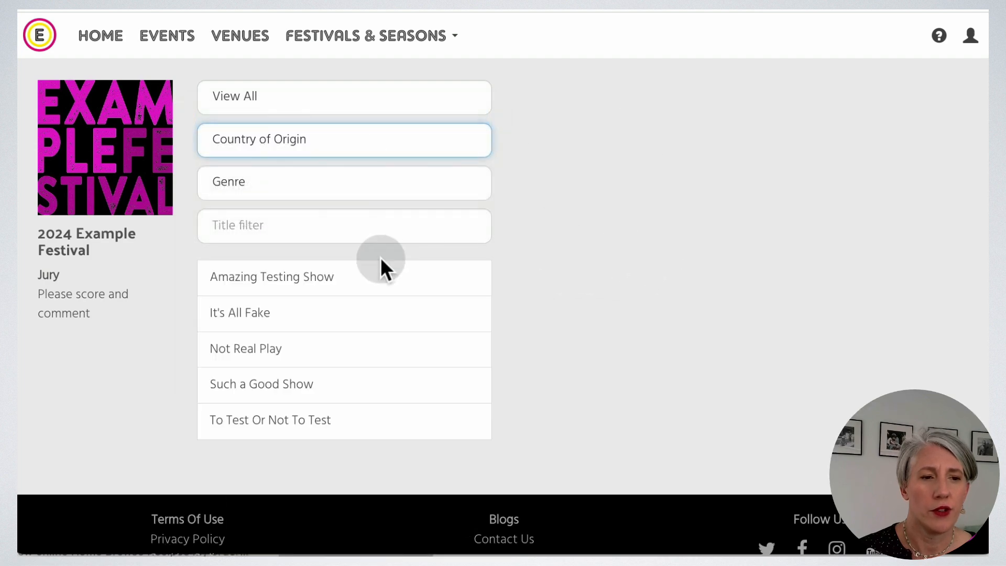
Open Amazing Testing Show's details with its 1–5 score and comments fields.
left_click(386, 280)
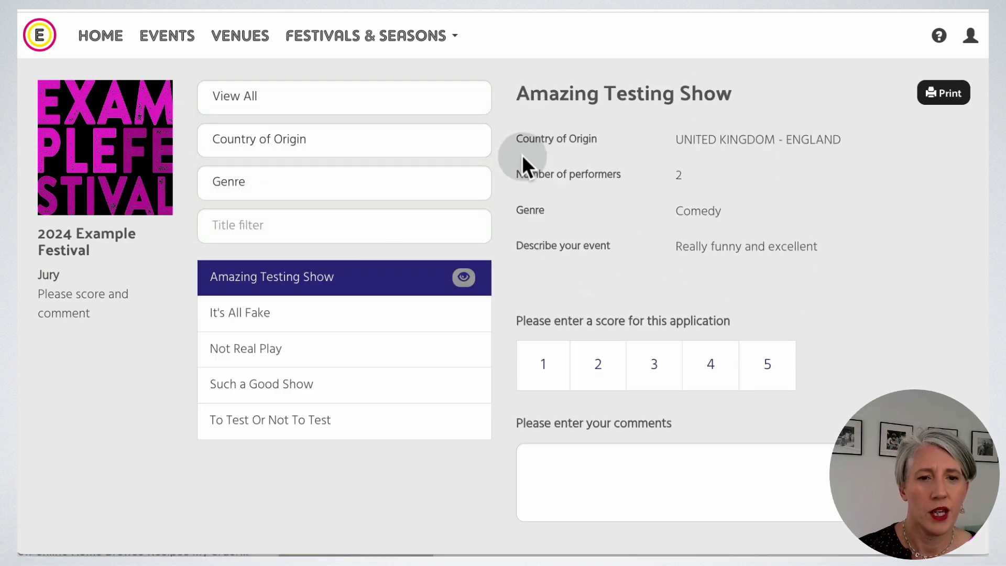
scroll(850, 343, "down", 4)
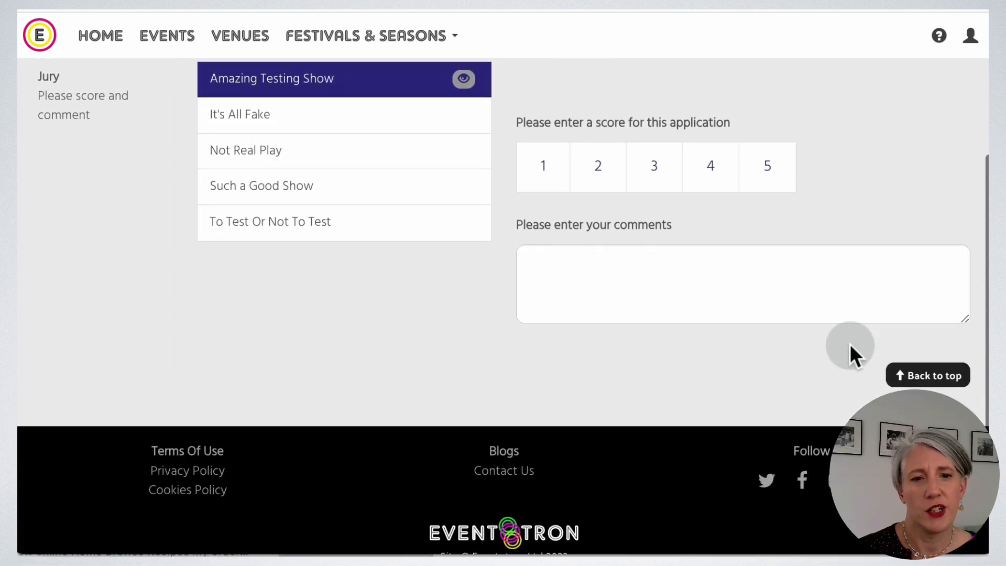
scroll(850, 343, "up", 2)
scroll(864, 329, "up", 2)
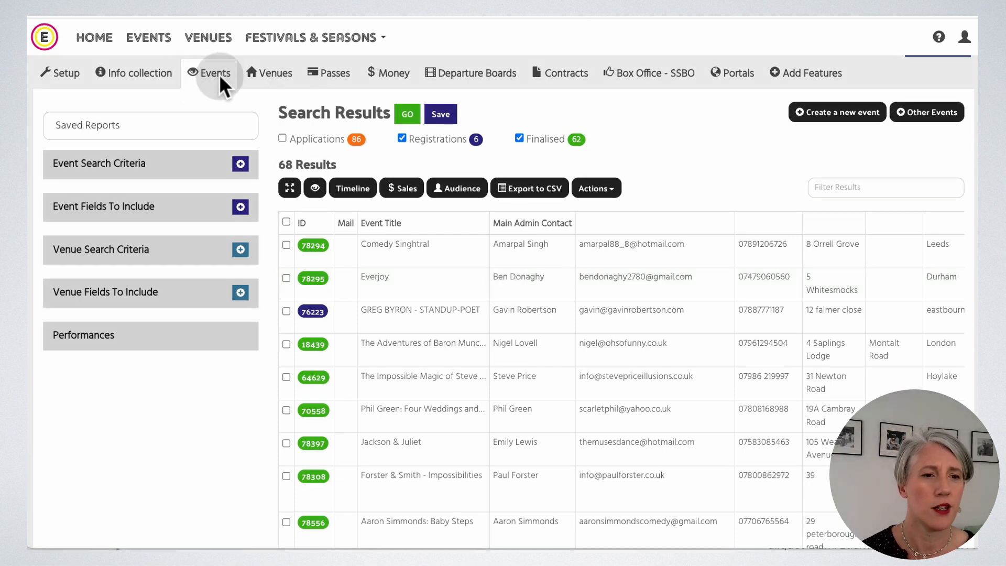
Include applications and add the 2023 Jury Vote score and conflict declaration fields to the report.
left_click(282, 138)
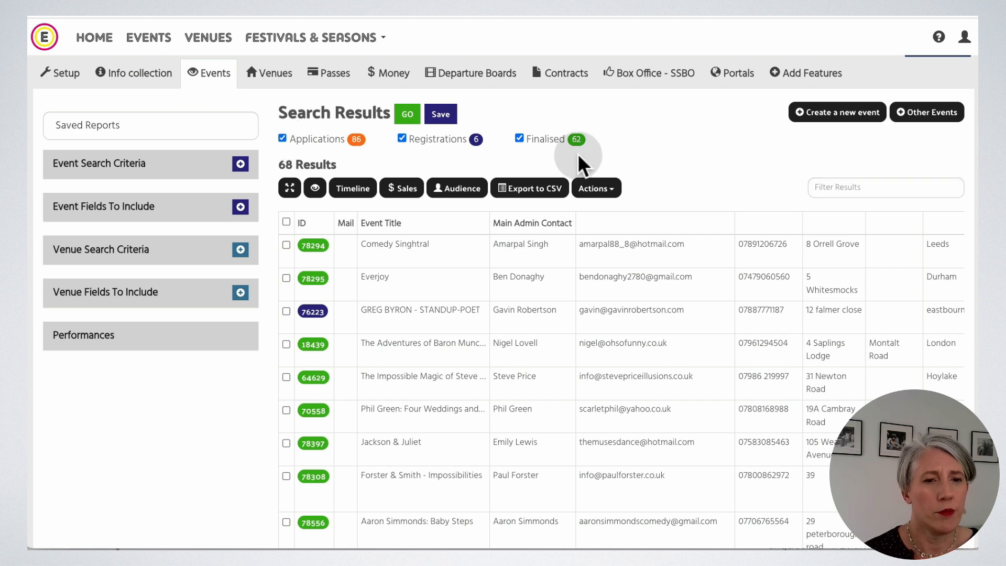
left_click(241, 207)
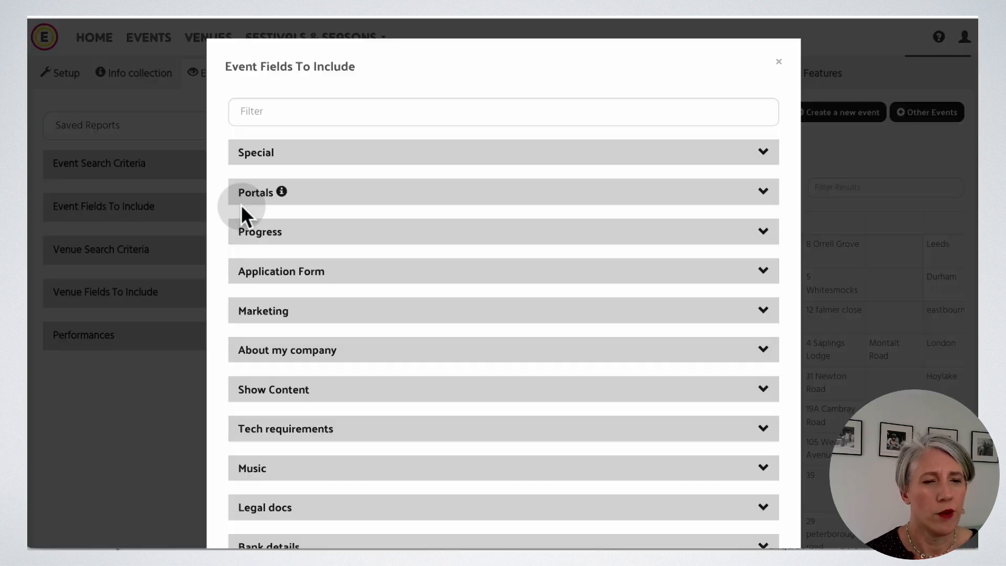
left_click(766, 192)
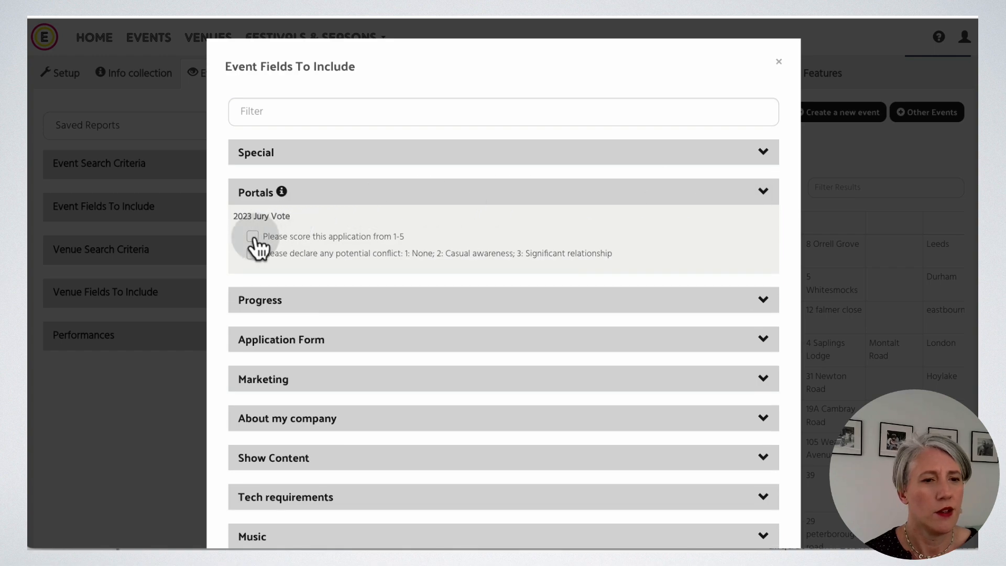
left_click(254, 238)
left_click(509, 257)
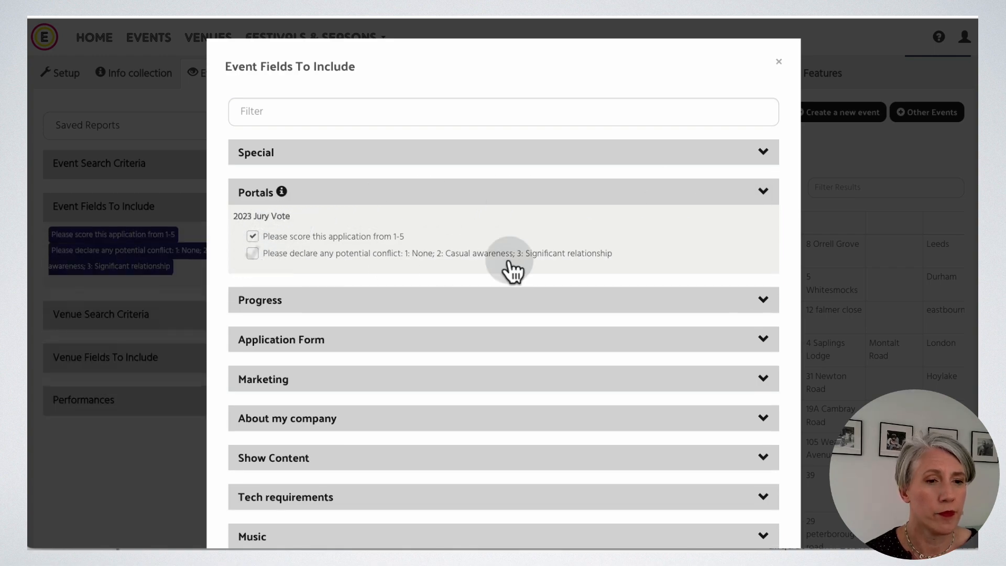
scroll(539, 269, "down", 5)
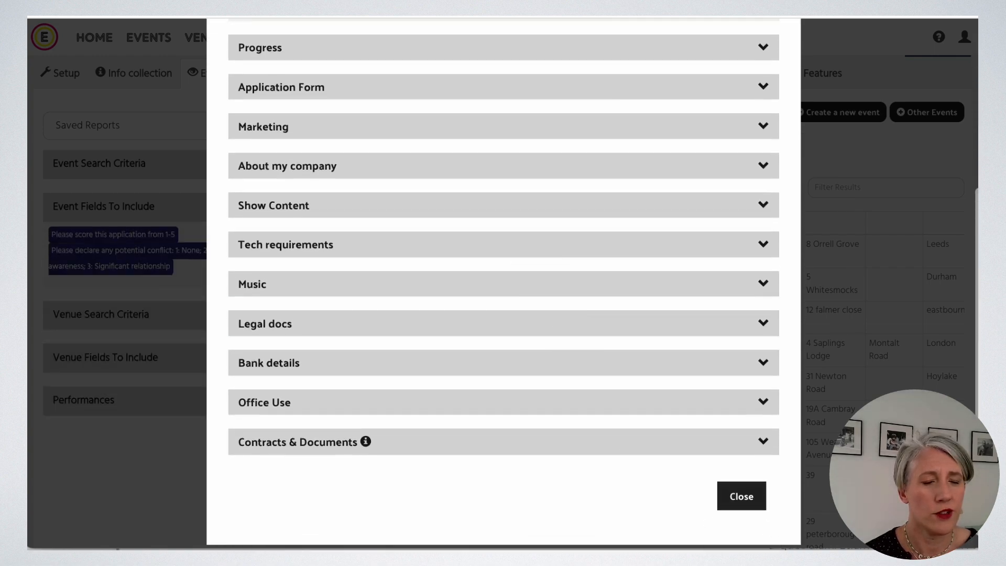
left_click(744, 496)
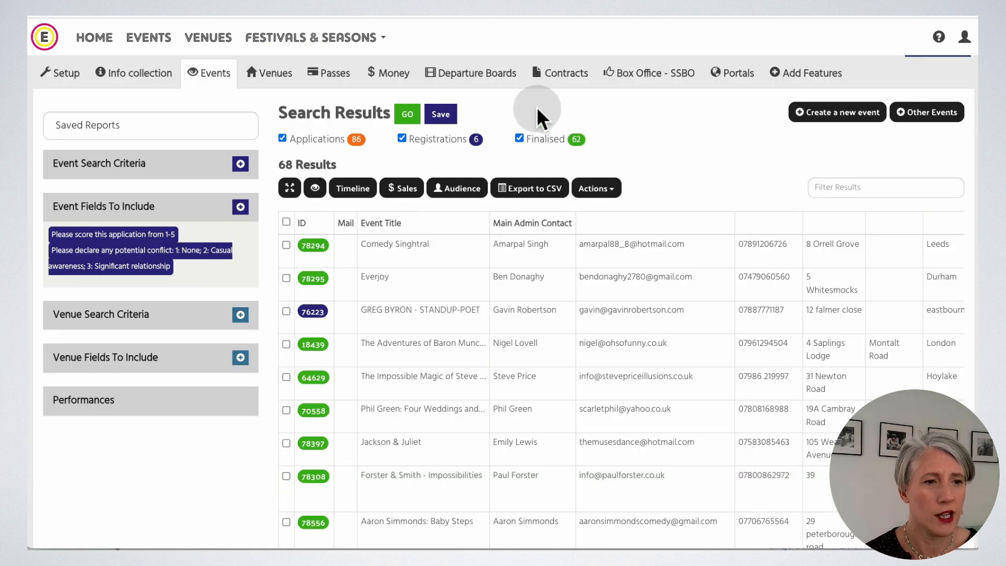
Rerun the search to list 154 results with jury score and conflict columns.
left_click(409, 116)
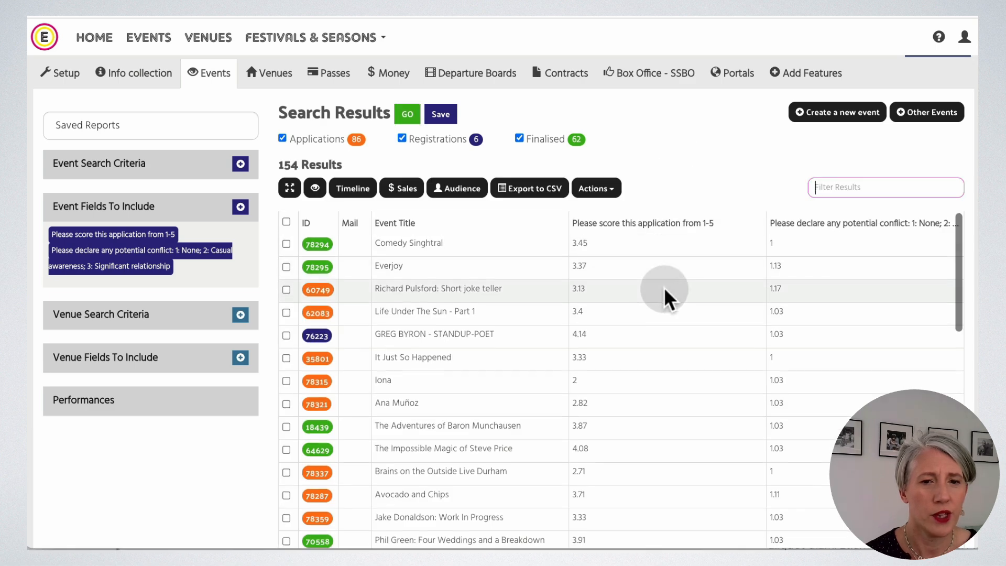
scroll(664, 298, "down", 2)
scroll(665, 299, "up", 1)
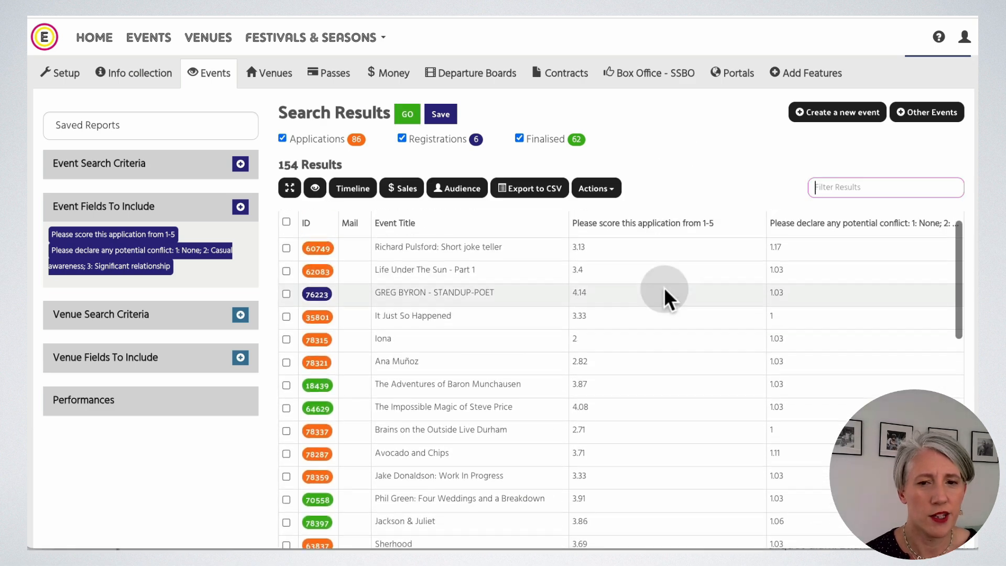
scroll(665, 296, "up", 2)
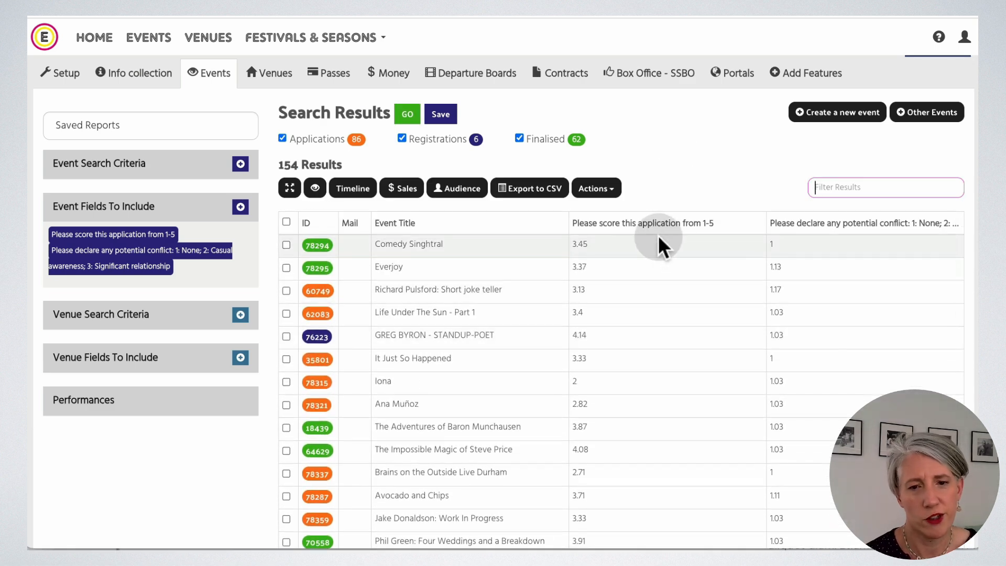
Sort results by 'Please score this application' descending, with 4.74 at the top.
left_click(659, 225)
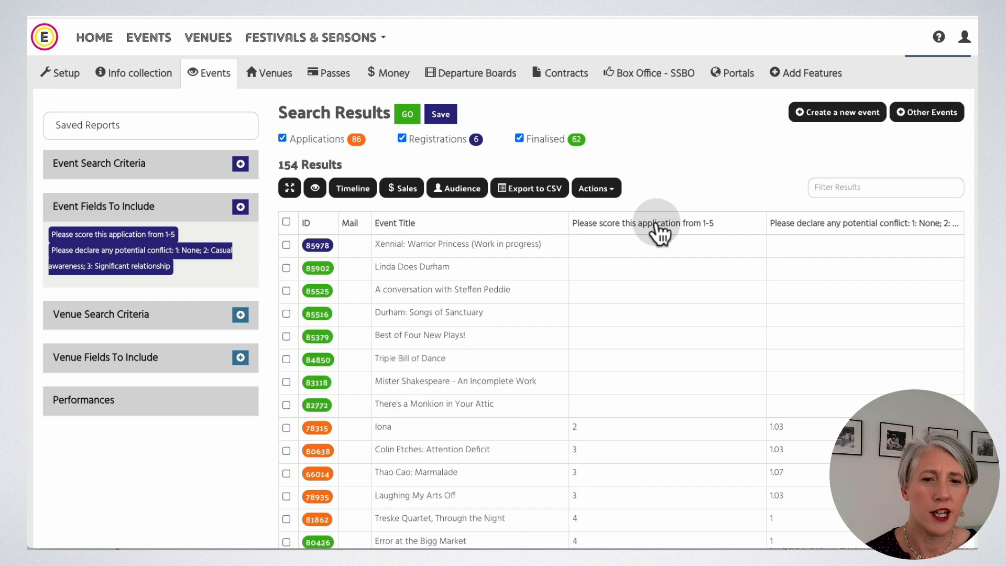
left_click(659, 224)
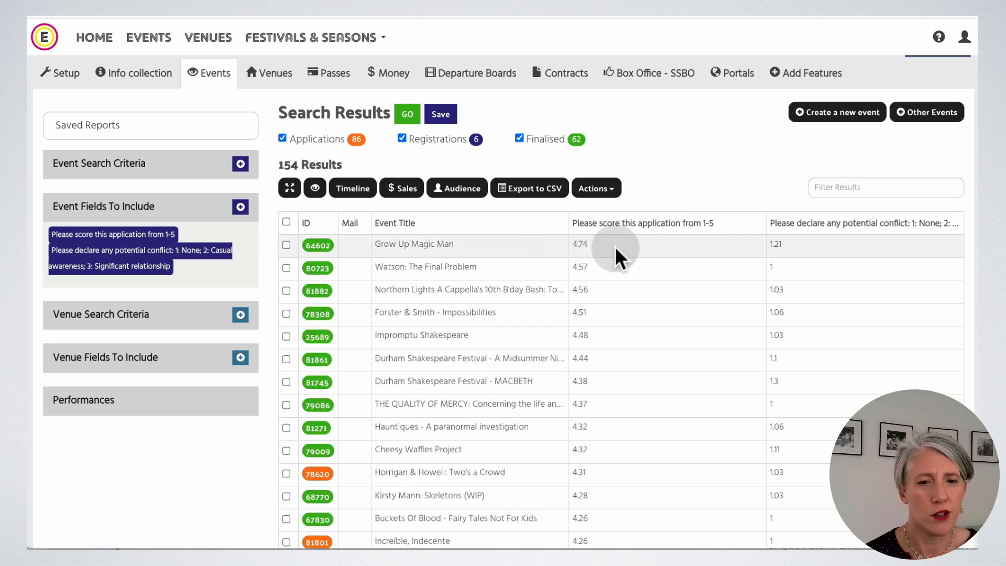
scroll(643, 317, "down", 2)
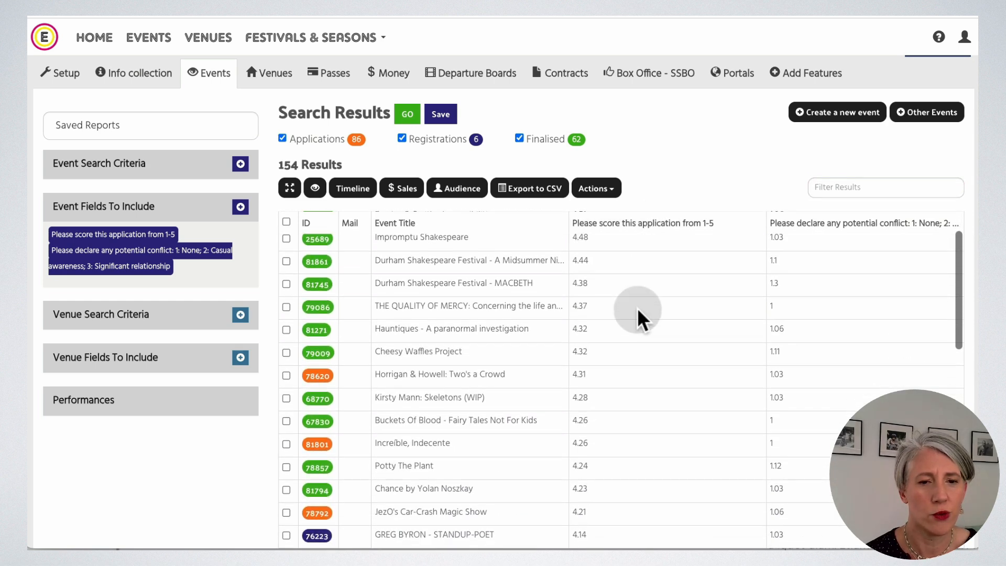
scroll(643, 318, "down", 5)
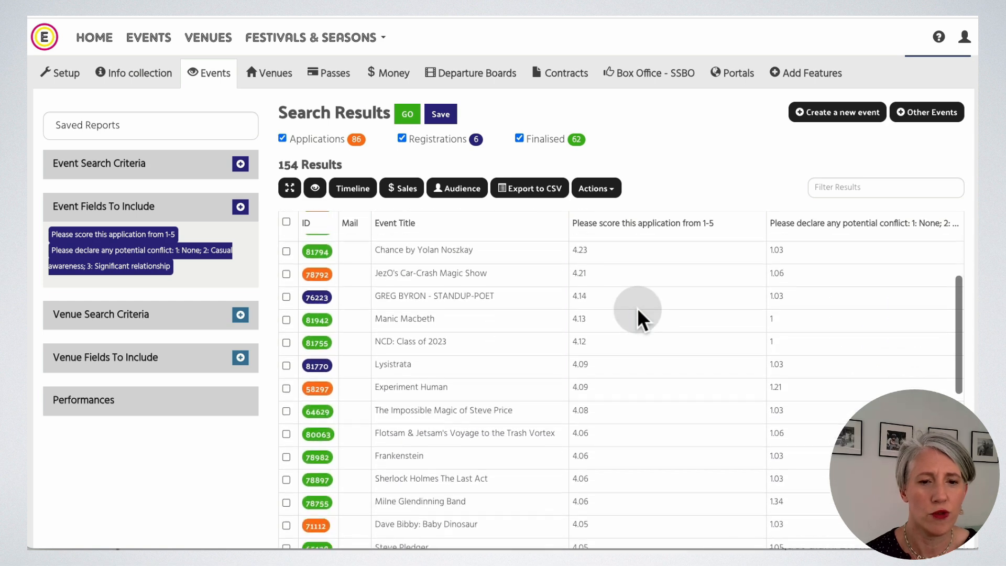
scroll(643, 318, "down", 1)
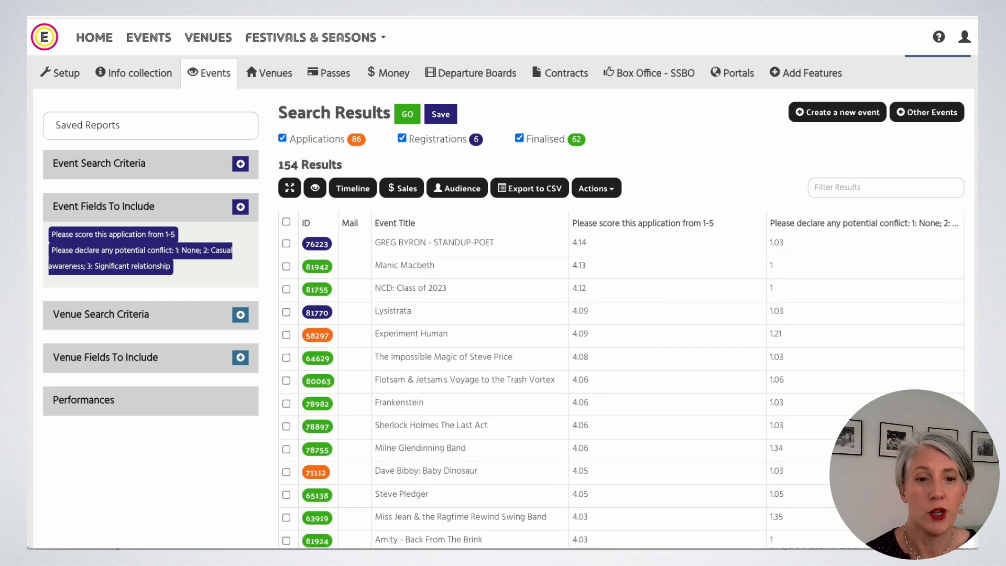
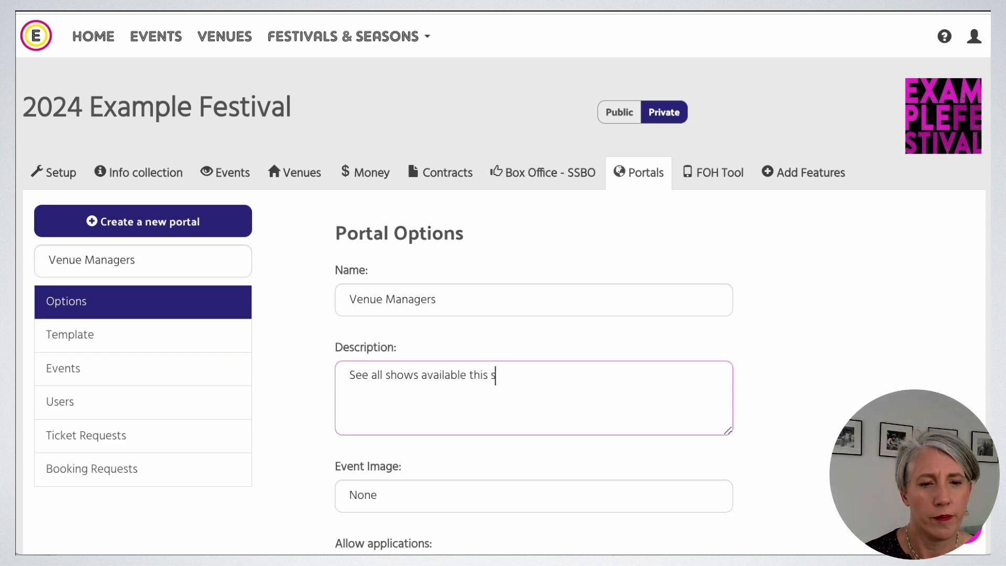
Finish the portal description and set Event Image to Image.
scroll(517, 360, "down", 5)
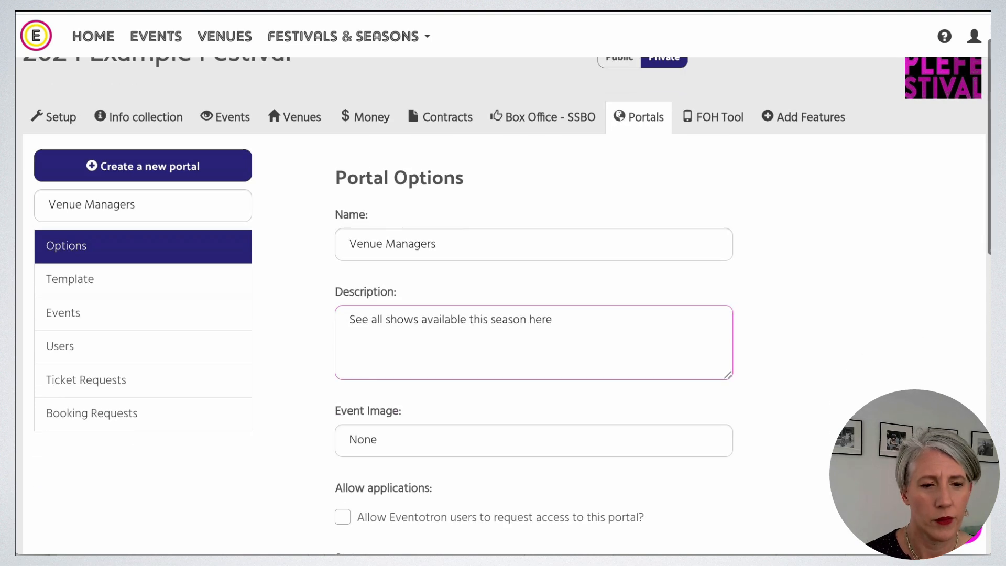
left_click(455, 244)
left_click(454, 257)
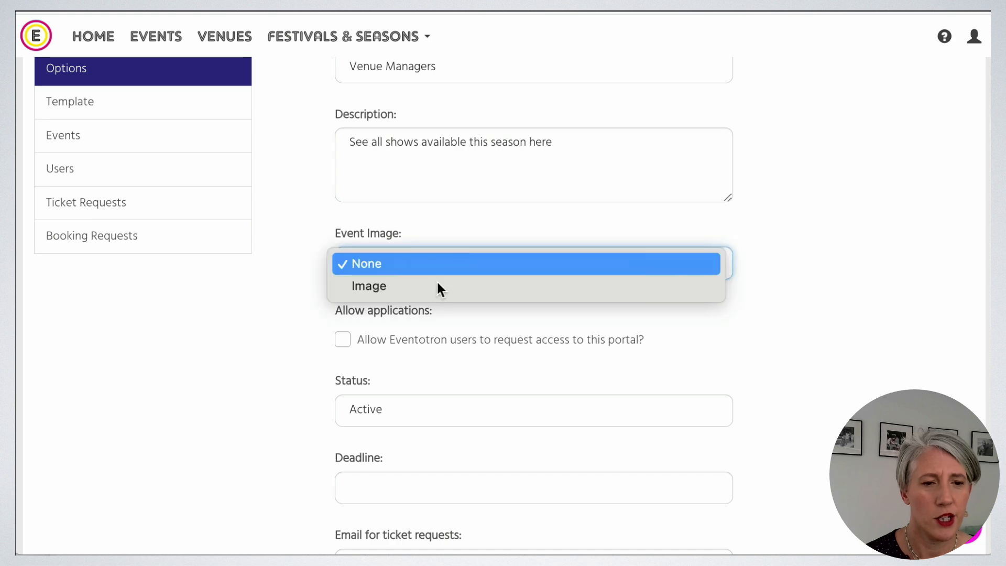
left_click(440, 286)
Make Genre and World Premiere the first and second event filters and save the options.
scroll(738, 414, "down", 2)
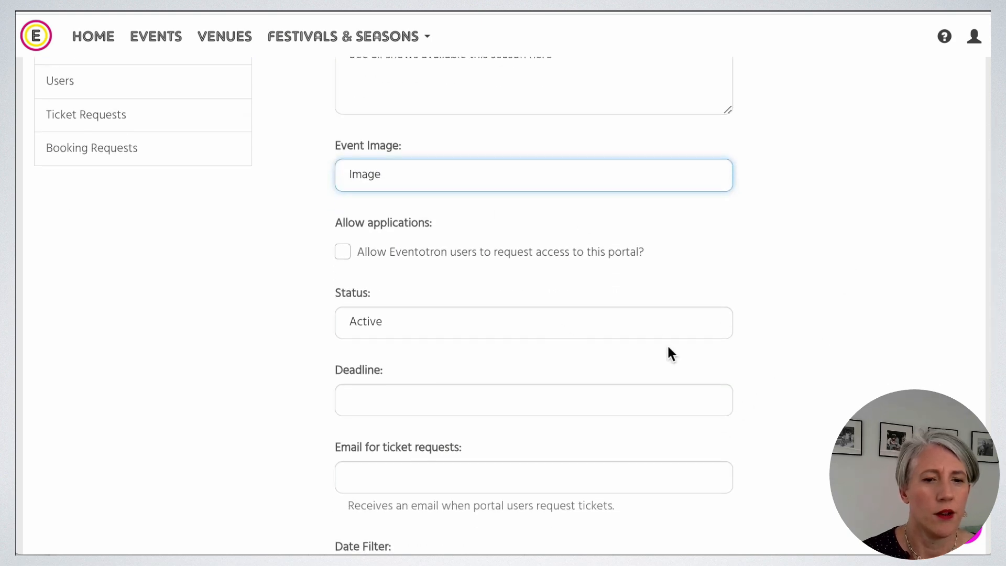
scroll(668, 351, "down", 3)
scroll(694, 361, "down", 2)
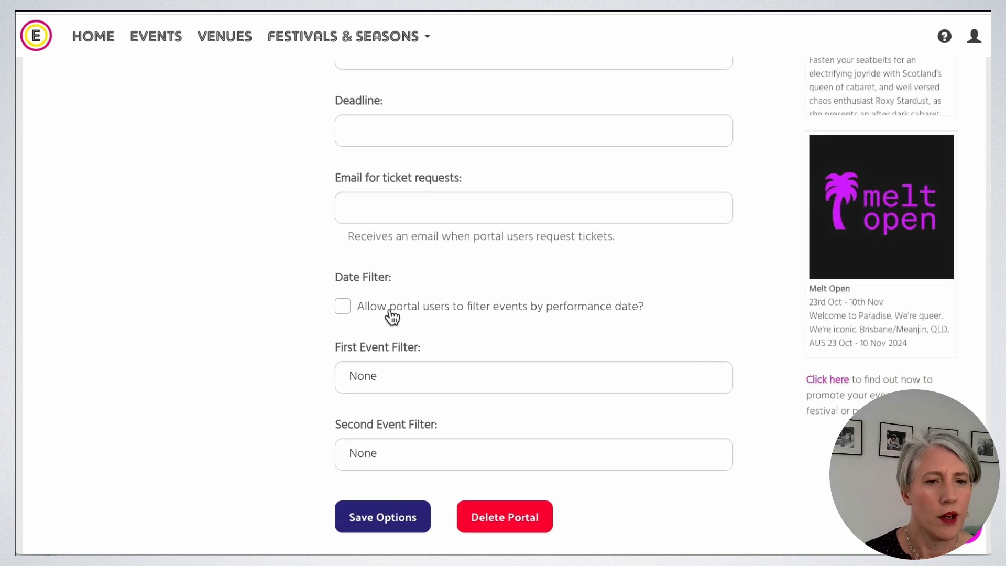
left_click(425, 379)
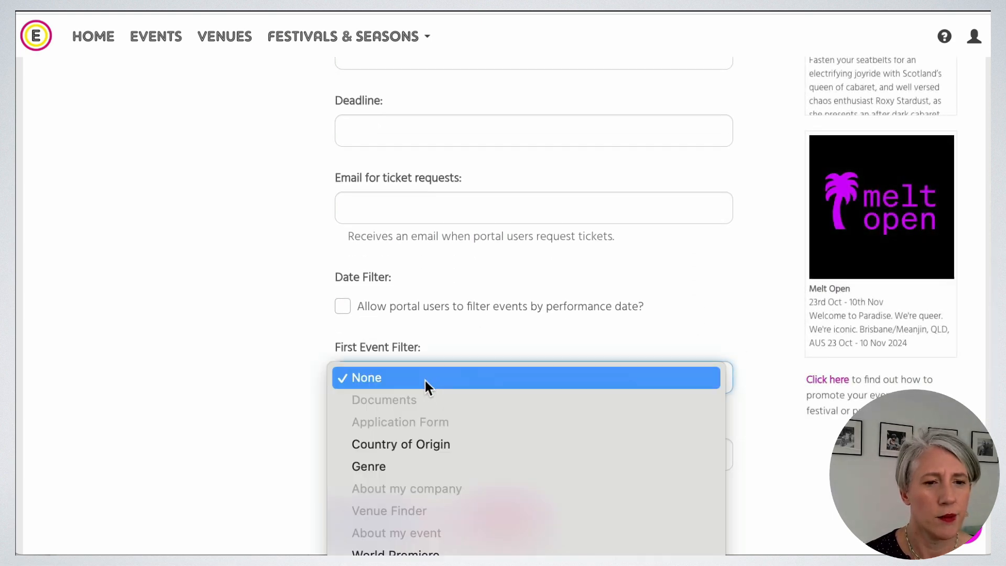
left_click(406, 467)
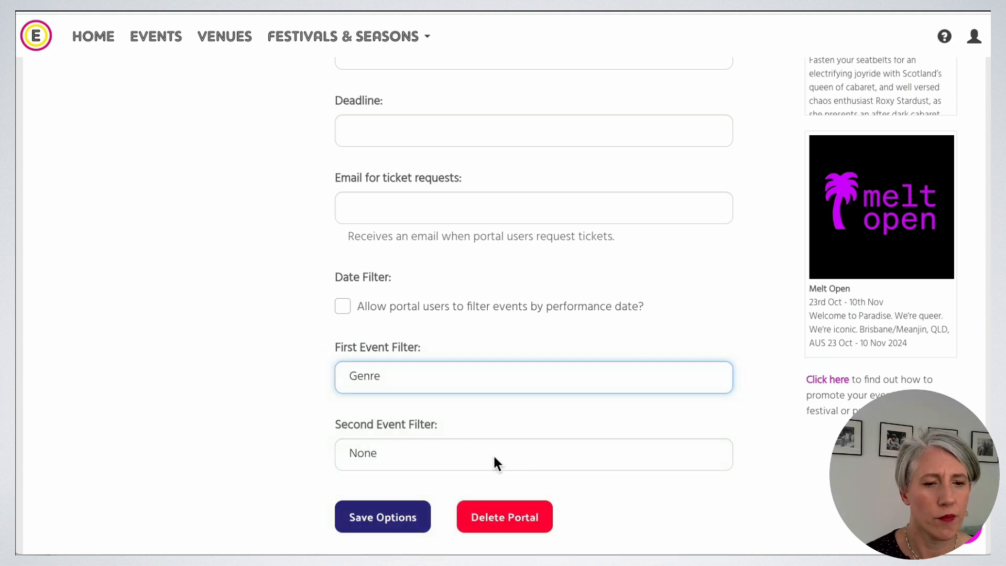
left_click(492, 453)
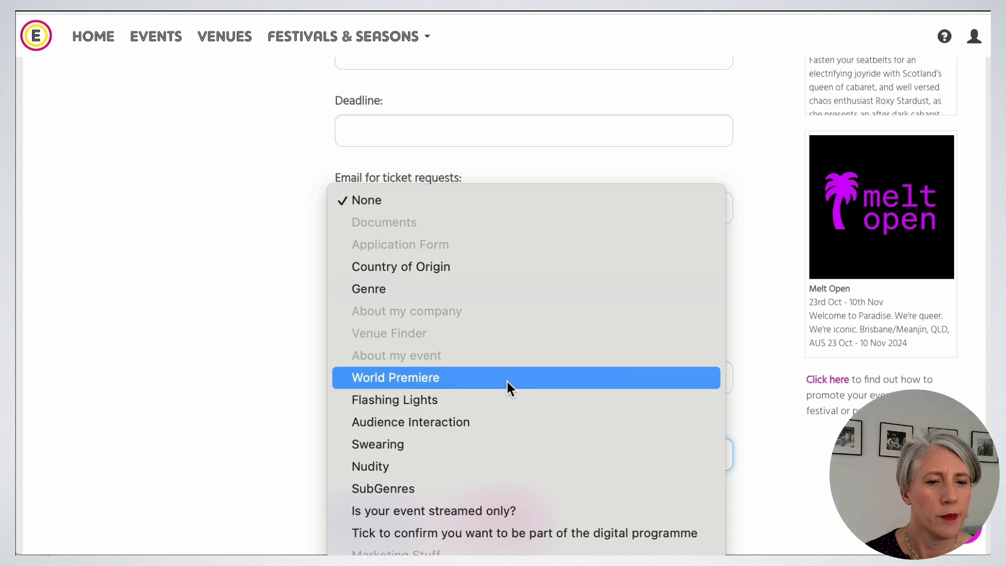
left_click(599, 380)
left_click(386, 522)
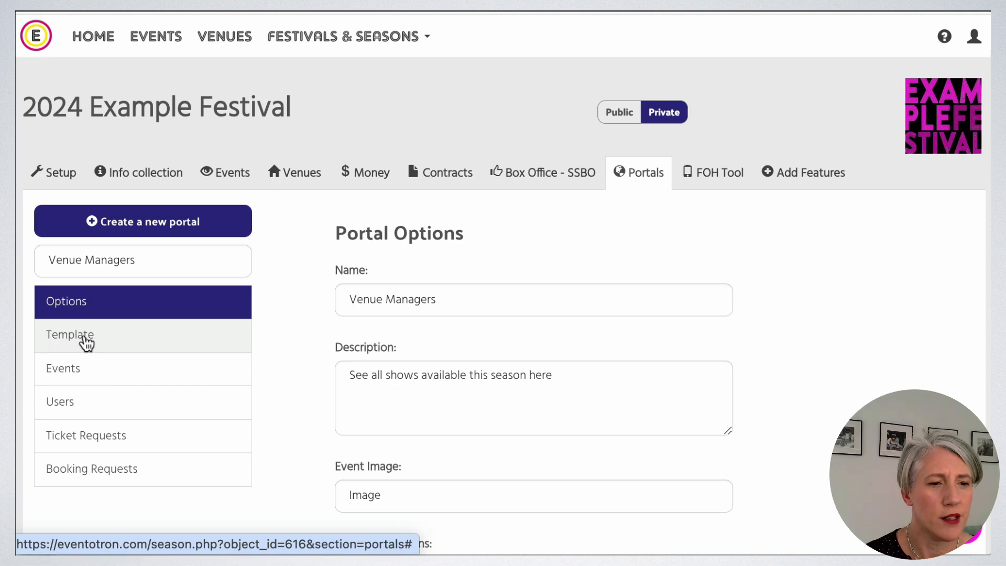
left_click(84, 337)
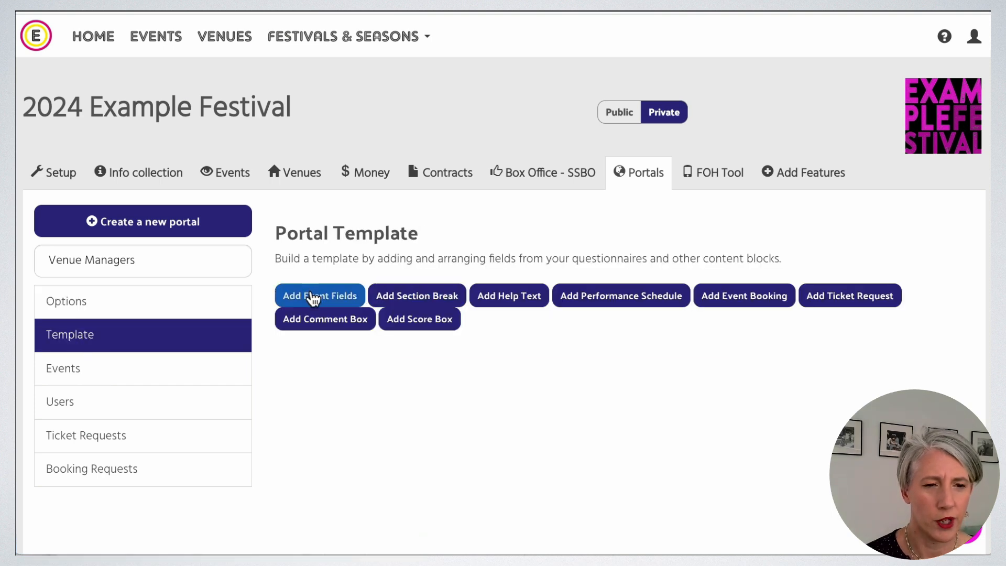
Select Country of Origin, Number of performers, Genre, Description, Website, Instagram and YouTube fields.
left_click(315, 296)
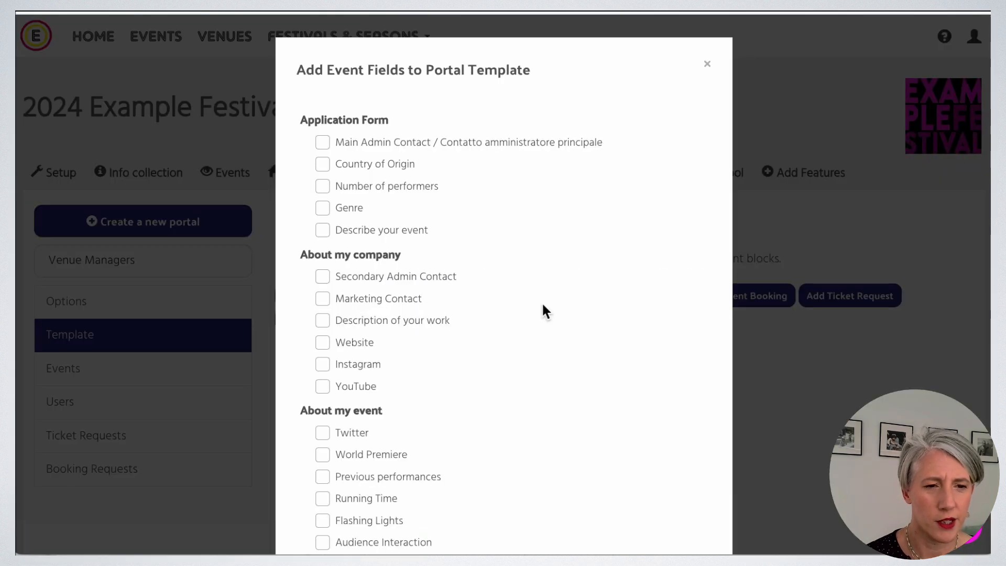
left_click(329, 165)
left_click(324, 187)
left_click(326, 208)
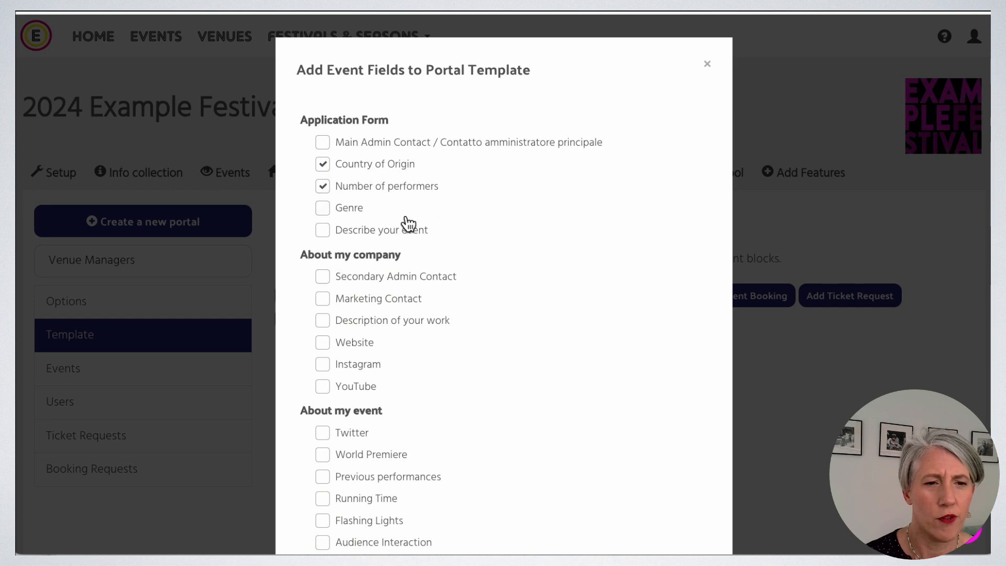
scroll(454, 234, "down", 2)
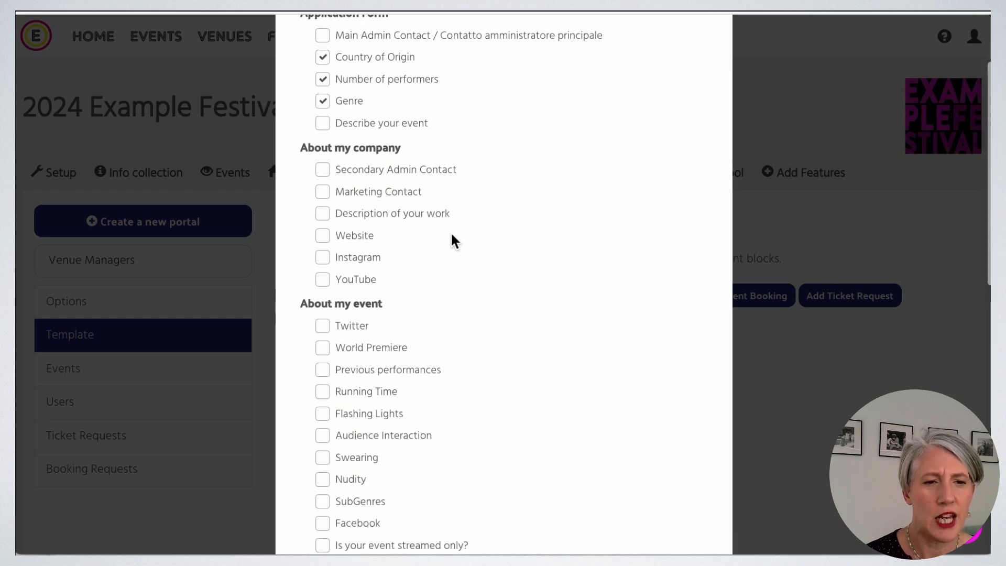
left_click(328, 213)
left_click(325, 234)
left_click(325, 255)
left_click(330, 287)
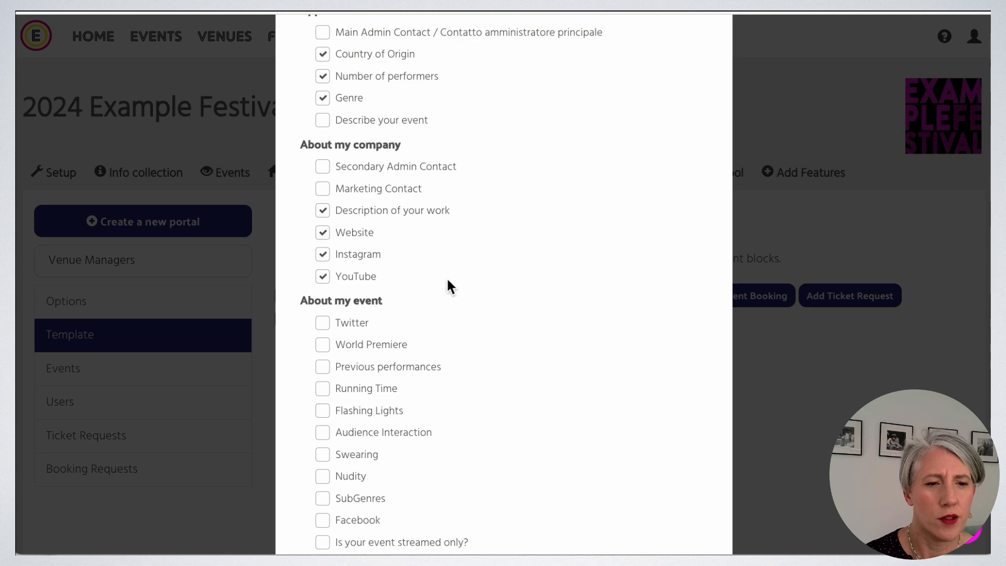
Also select Twitter, World Premiere, Running Time, Flashing Lights, Audience Interaction, Swearing and Nudity.
scroll(447, 285, "down", 1)
left_click(322, 248)
left_click(323, 270)
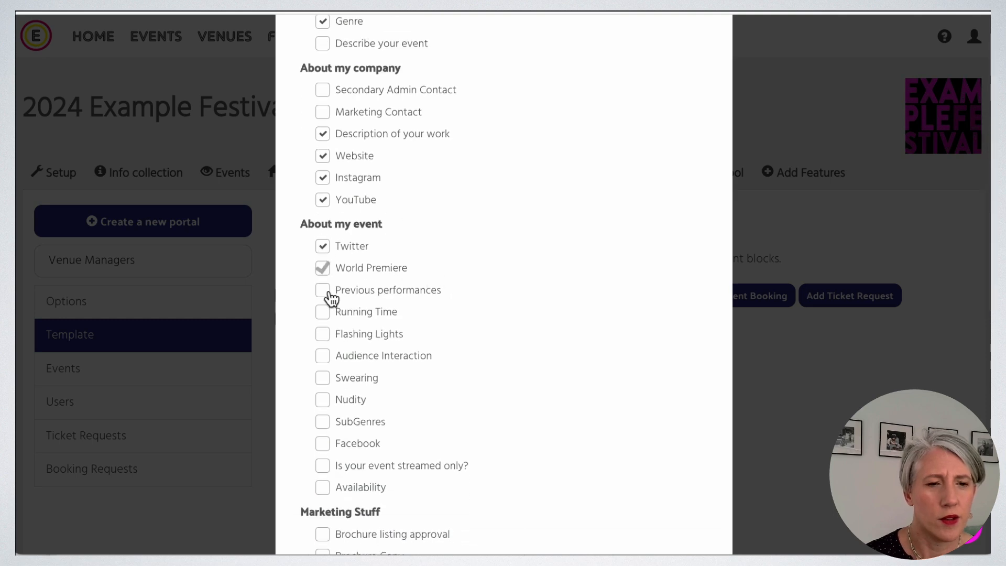
left_click(324, 312)
left_click(325, 336)
left_click(324, 358)
left_click(325, 378)
left_click(324, 401)
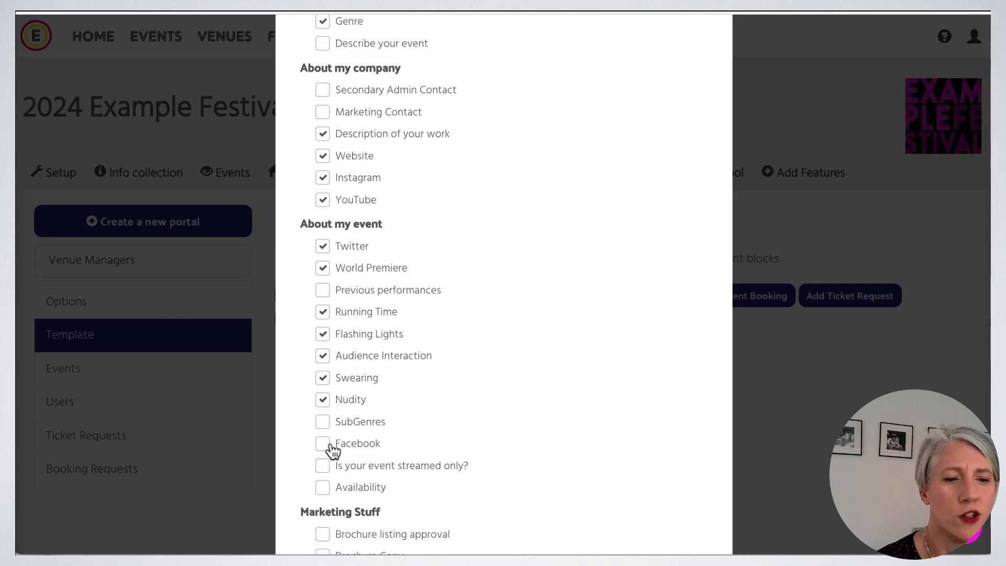
Add Availability, copy, Image, Video Link, ticket prices and Age suitability, then insert the fields.
scroll(485, 433, "down", 5)
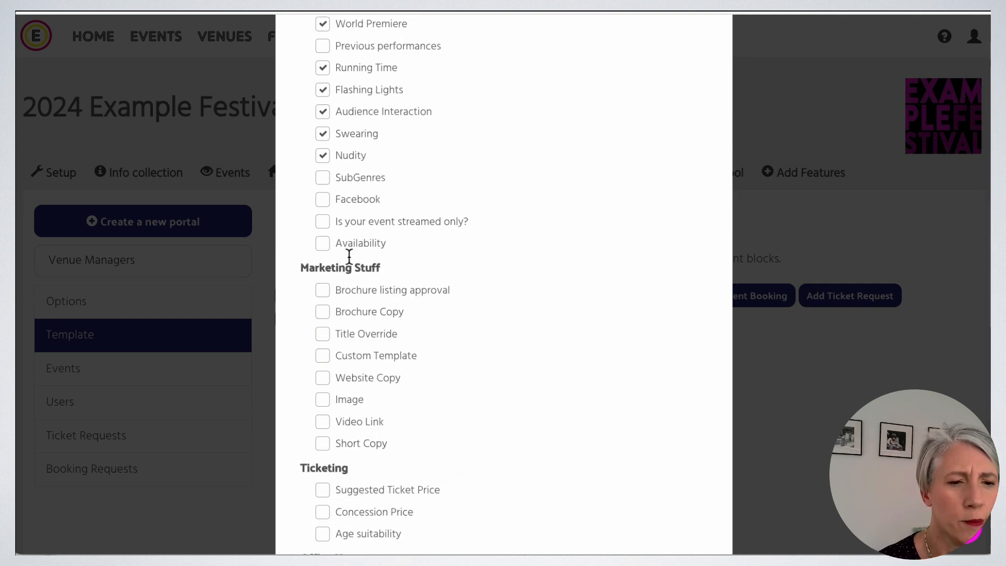
left_click(329, 246)
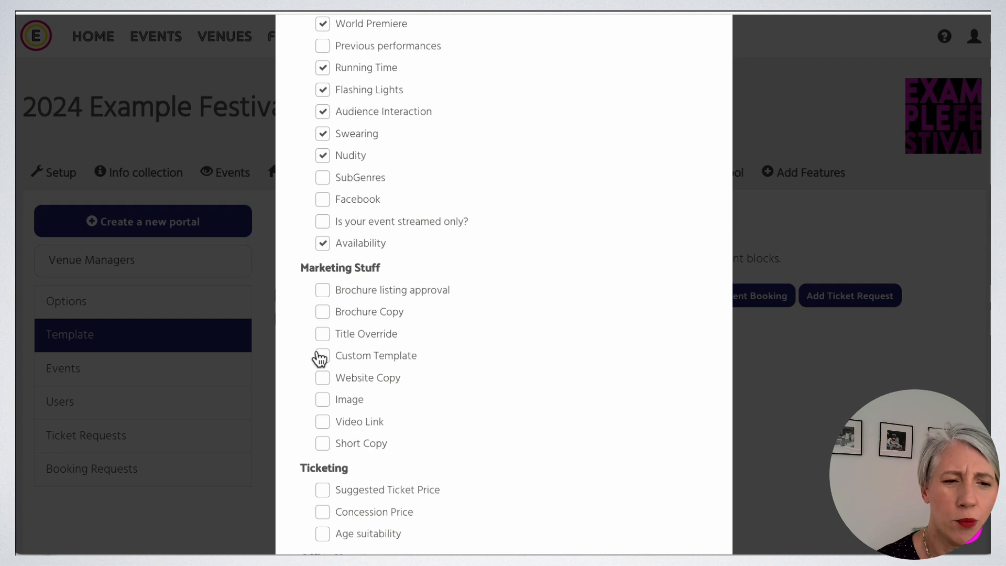
left_click(323, 312)
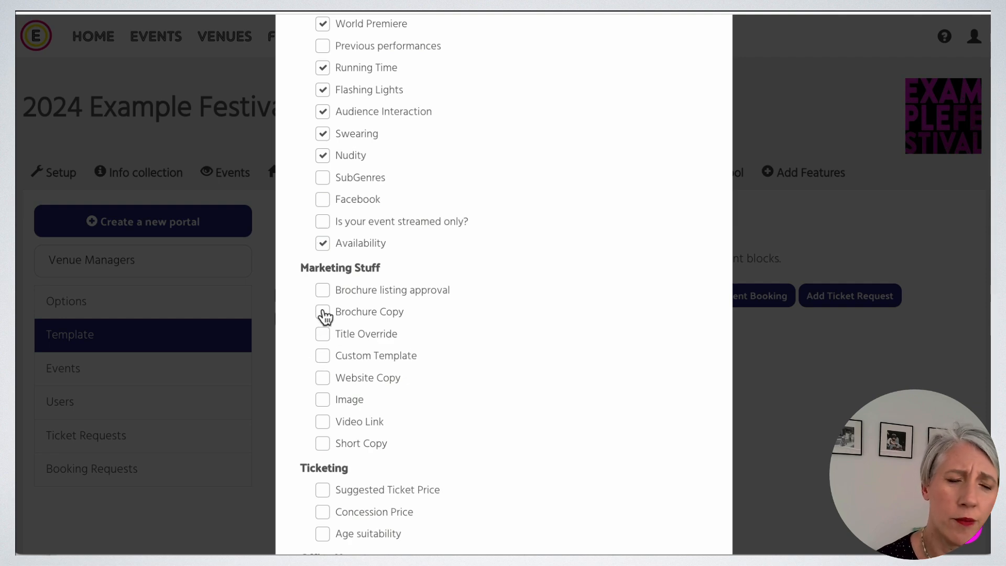
left_click(323, 379)
left_click(323, 400)
left_click(323, 423)
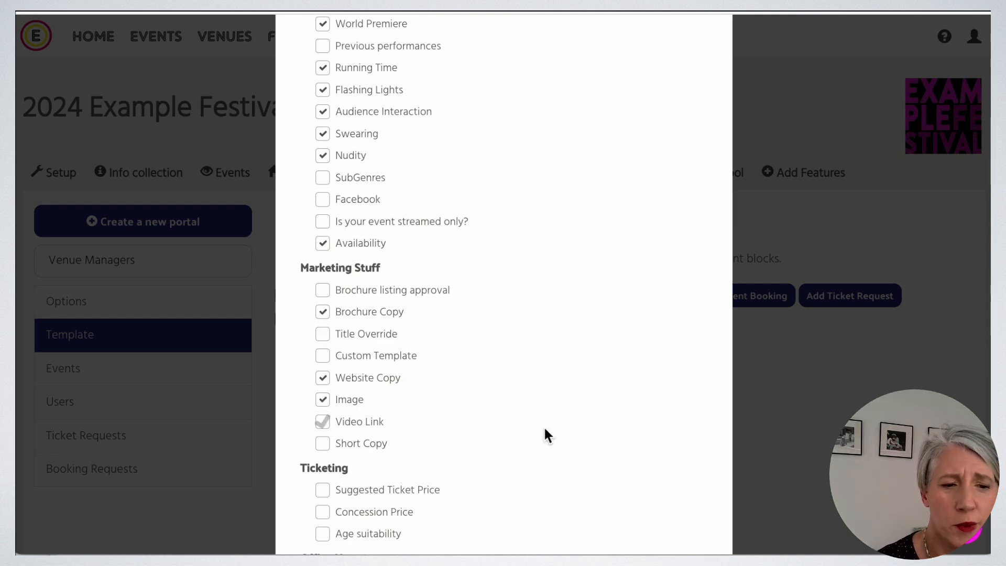
scroll(546, 434, "down", 2)
scroll(546, 434, "down", 1)
left_click(324, 318)
left_click(324, 339)
left_click(324, 361)
scroll(593, 399, "down", 2)
left_click(675, 489)
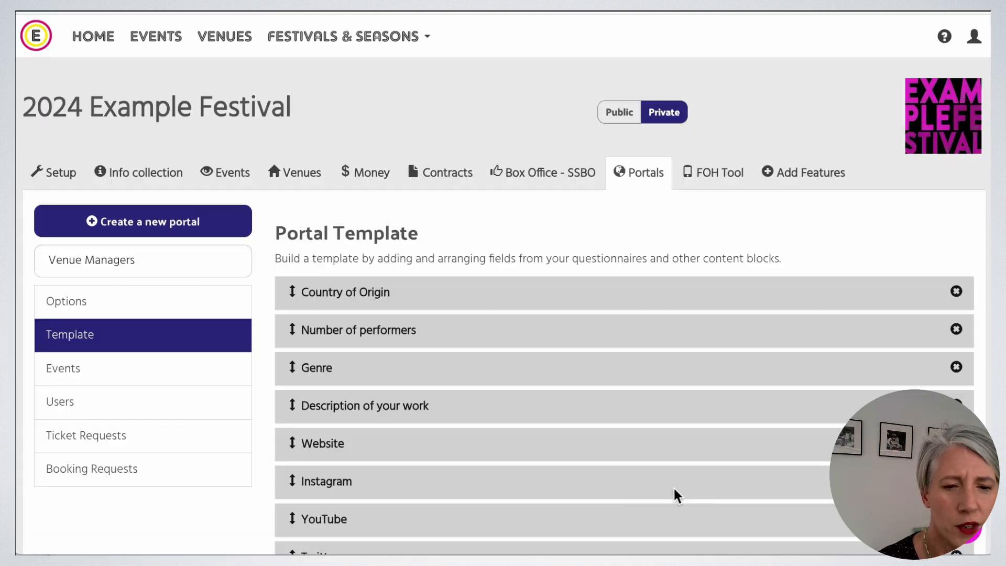
Append an Event Booking block labelled 'Enter a booking request here' with maximum 1.
scroll(666, 417, "down", 10)
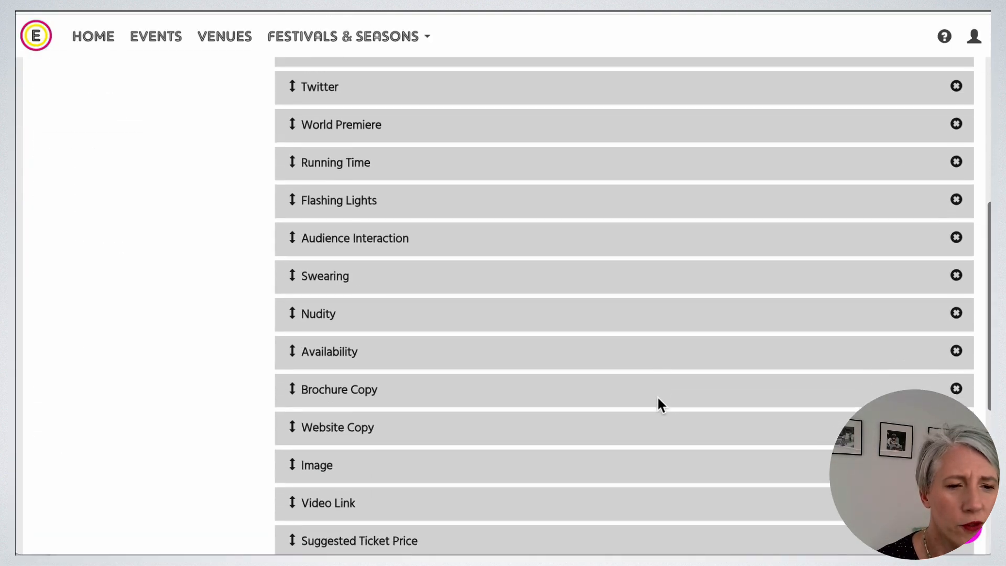
scroll(659, 400, "down", 3)
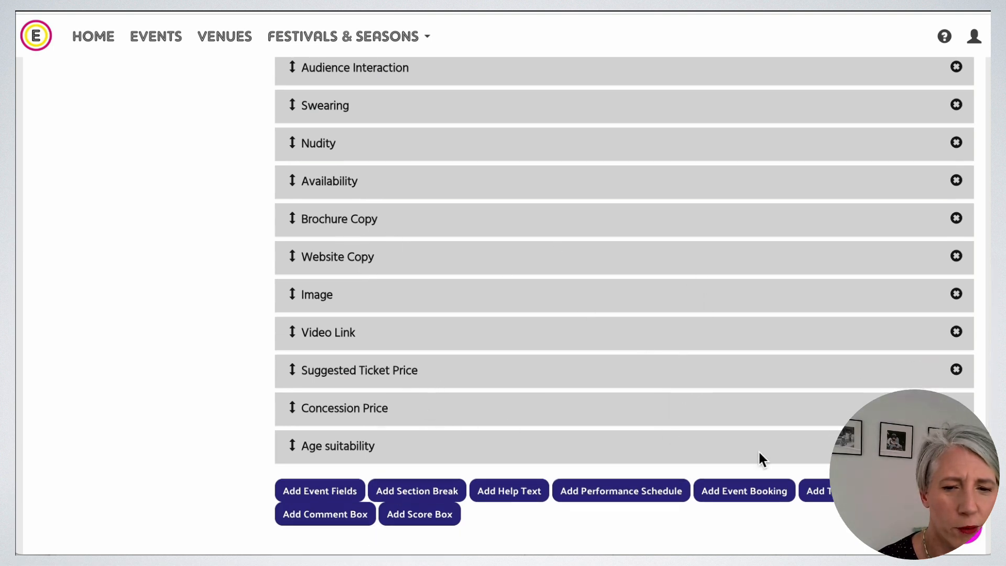
left_click(749, 493)
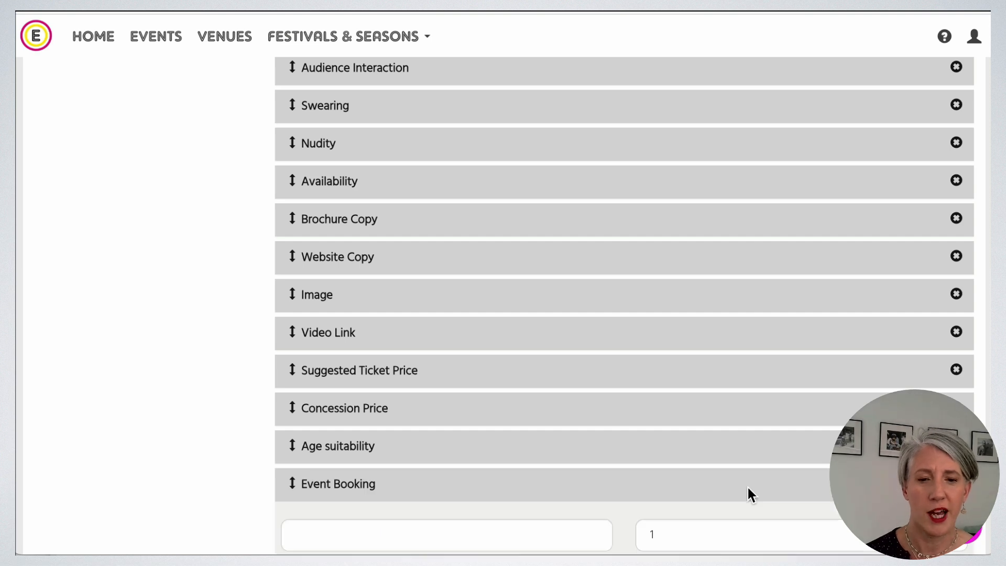
scroll(621, 409, "down", 3)
left_click(427, 388)
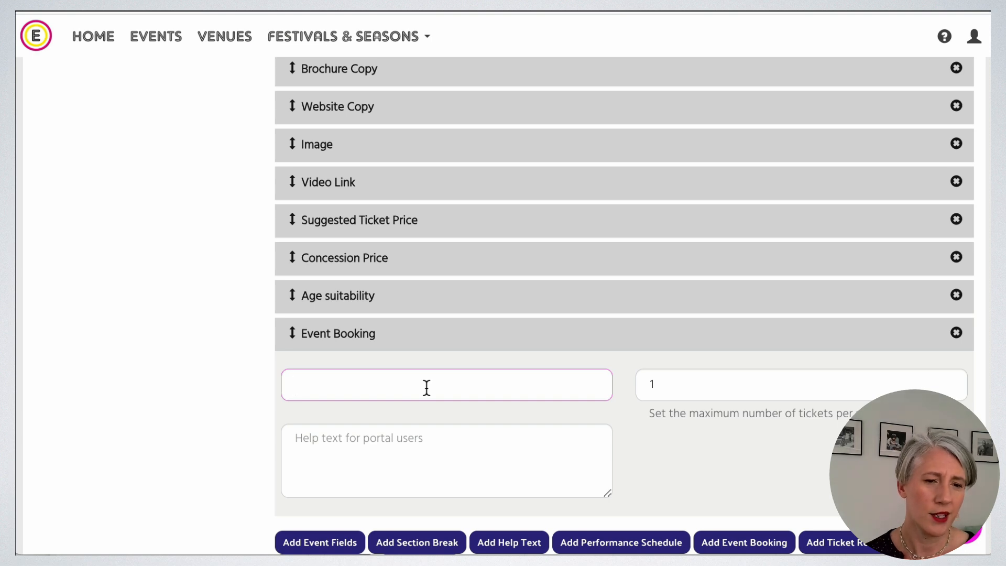
type("Enter a booking request here")
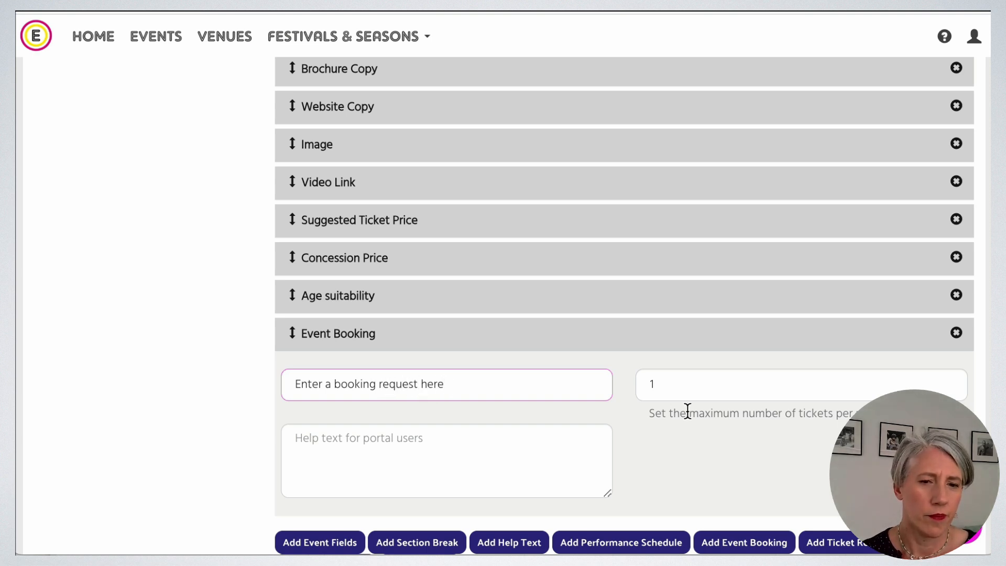
scroll(684, 410, "down", 2)
scroll(683, 410, "up", 5)
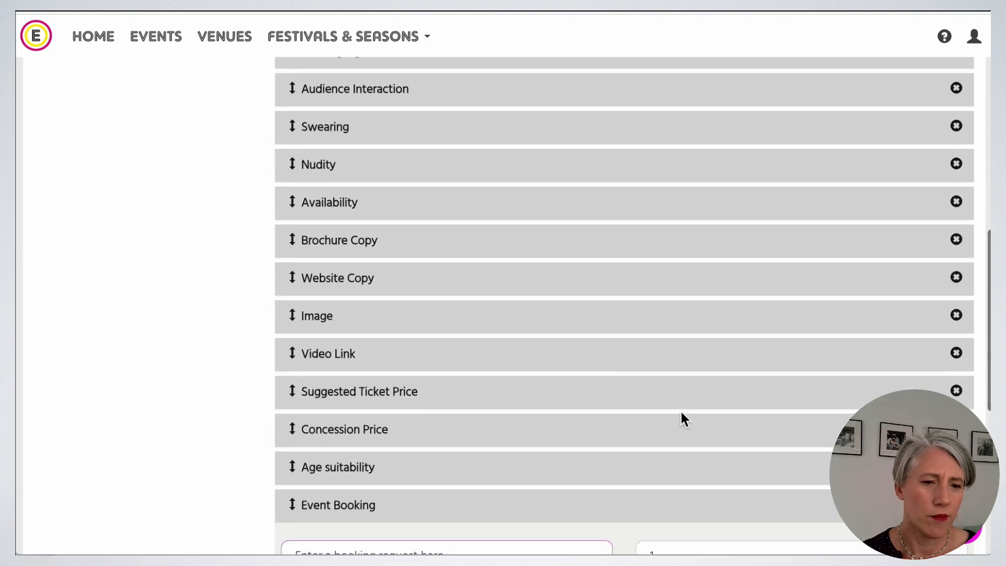
scroll(680, 410, "up", 10)
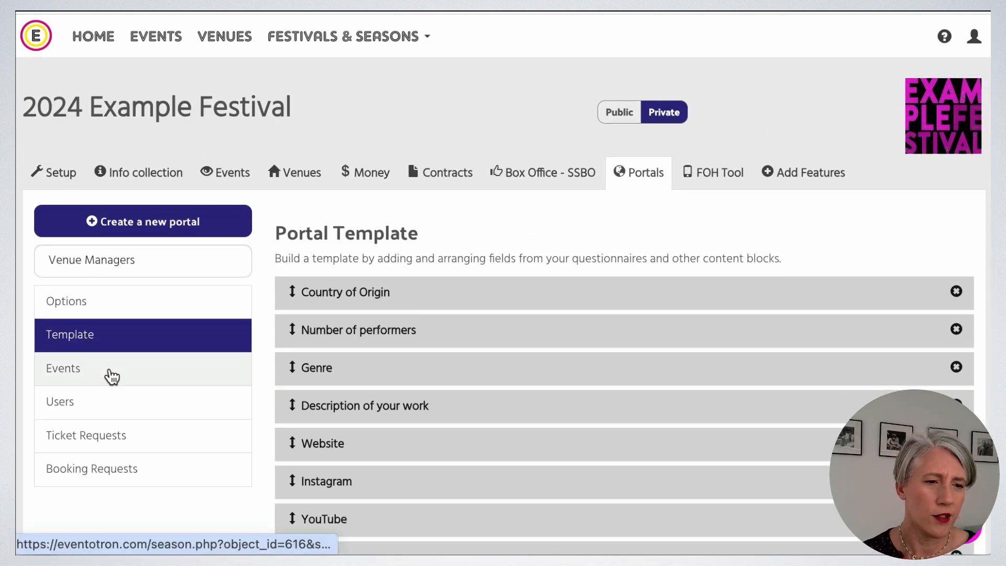
Include FINALISED events automatically in the portal, giving four listed shows.
left_click(111, 376)
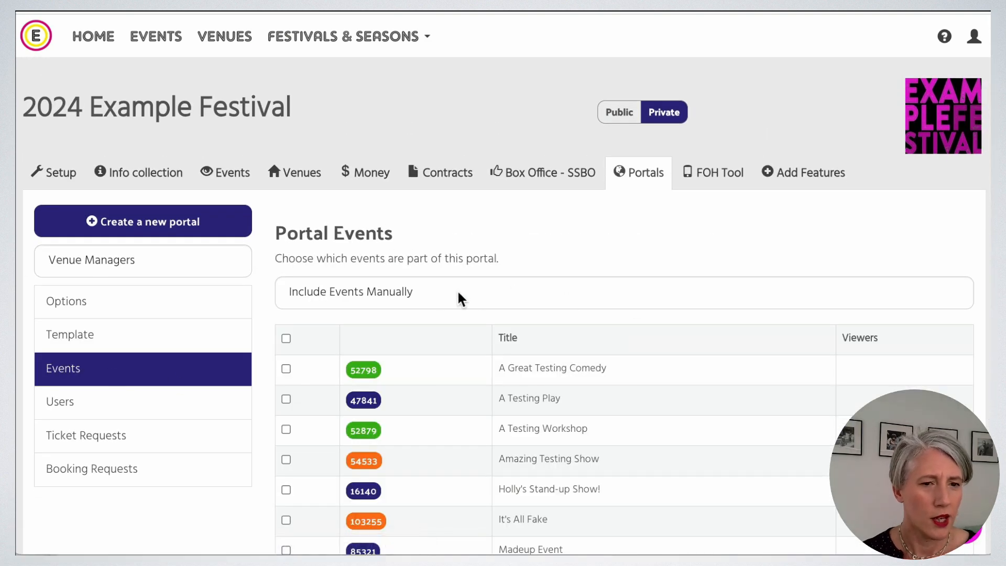
left_click(515, 295)
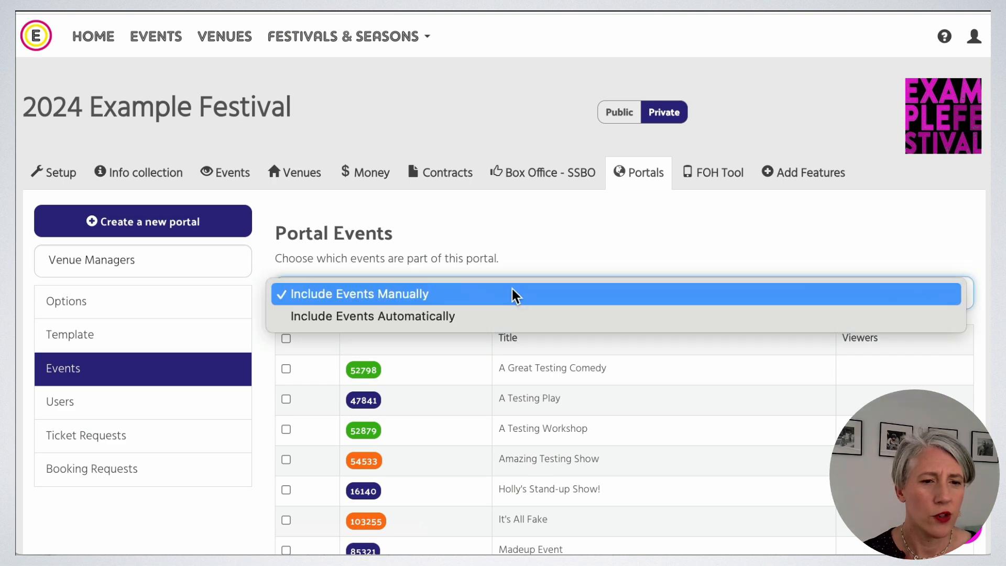
left_click(495, 316)
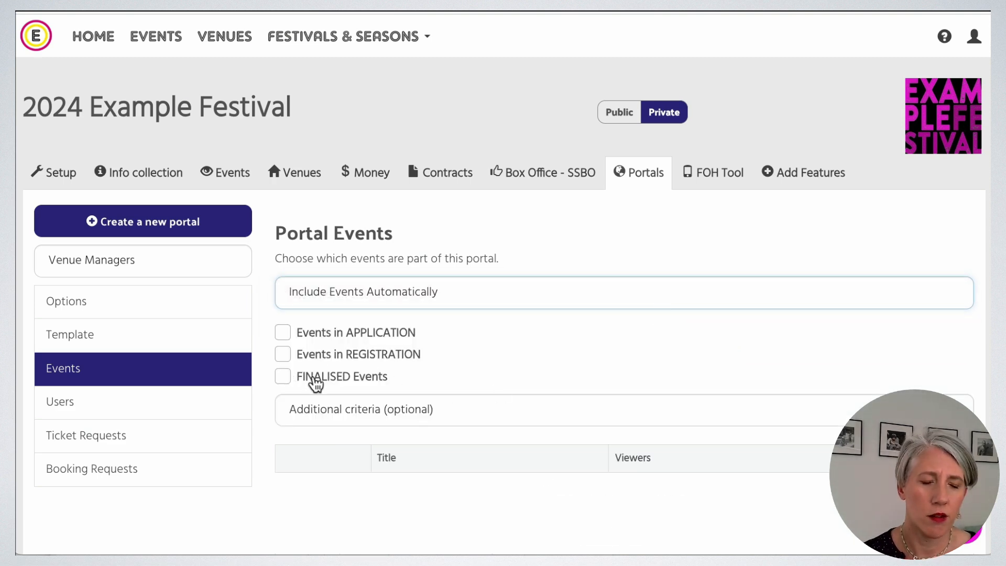
left_click(287, 378)
scroll(784, 393, "down", 2)
scroll(783, 388, "down", 2)
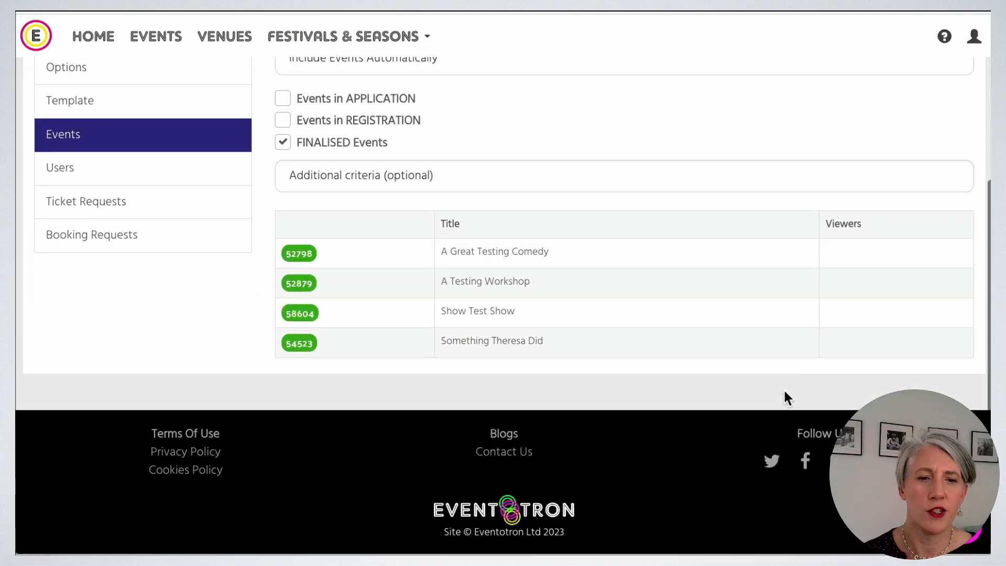
scroll(784, 389, "up", 5)
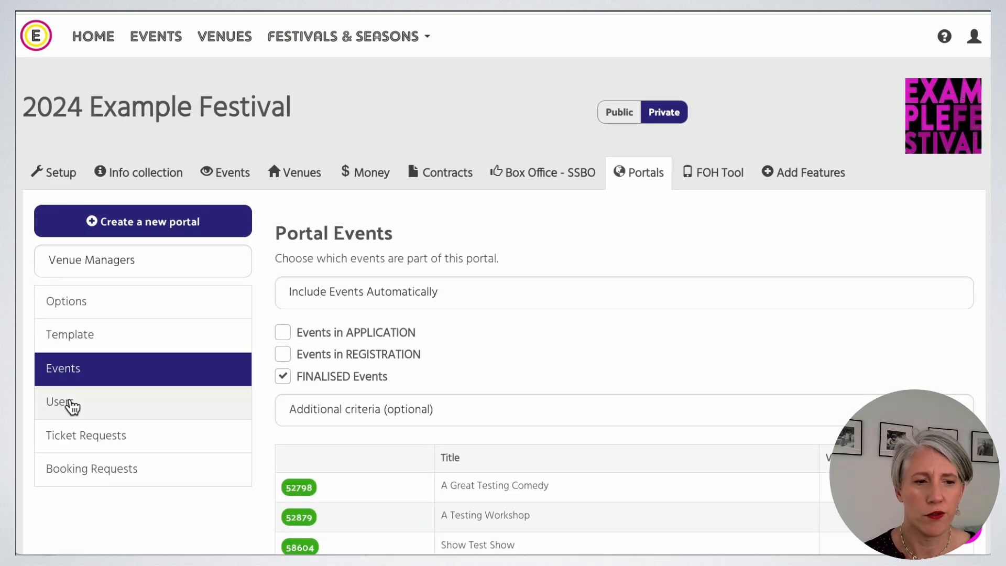
left_click(103, 410)
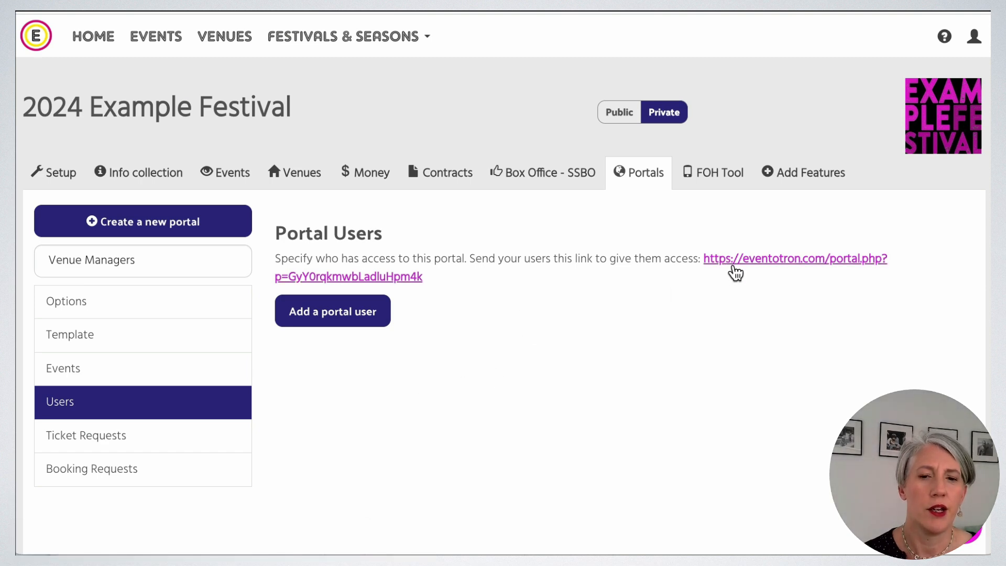
left_click(744, 259)
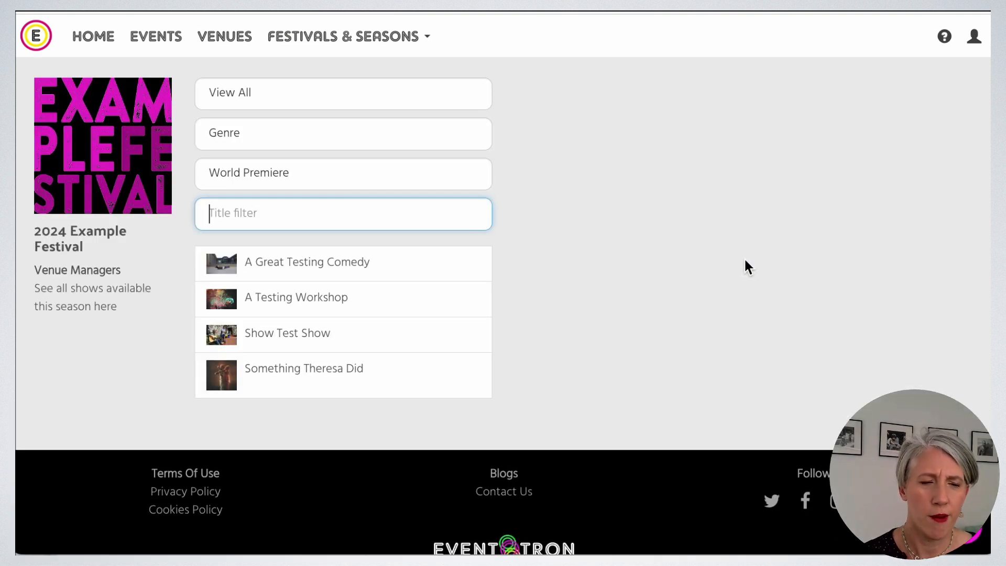
left_click(337, 140)
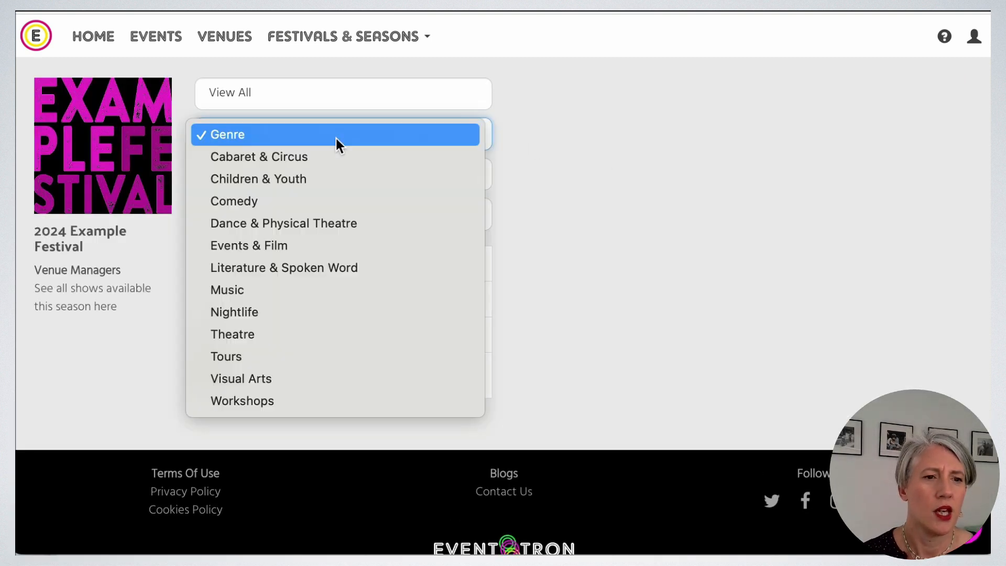
left_click(356, 184)
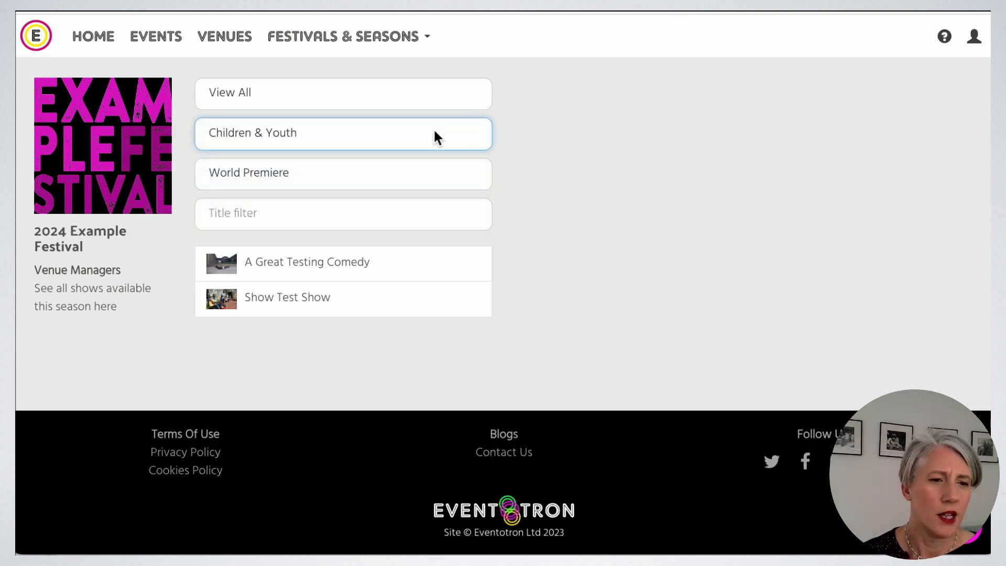
left_click(398, 131)
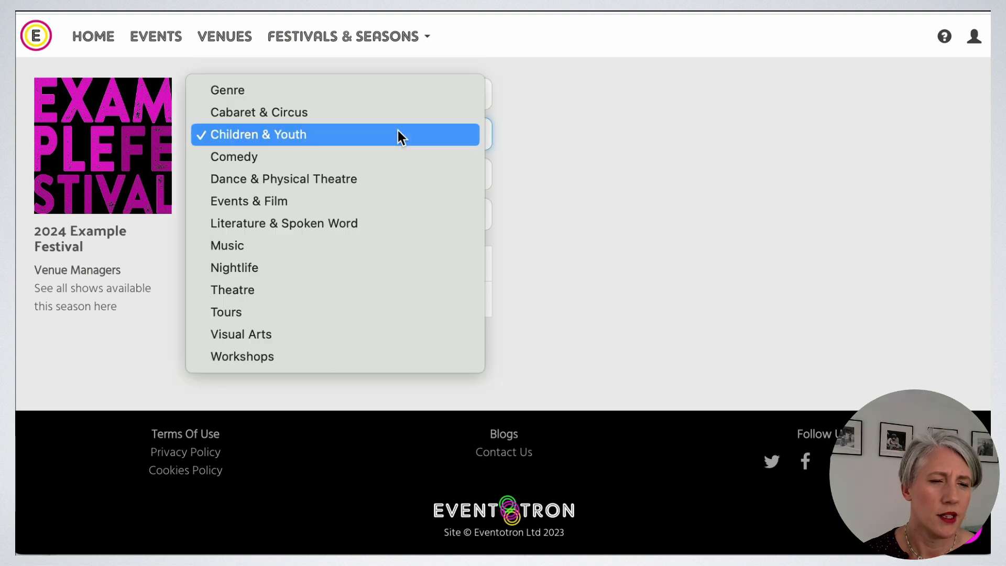
left_click(328, 91)
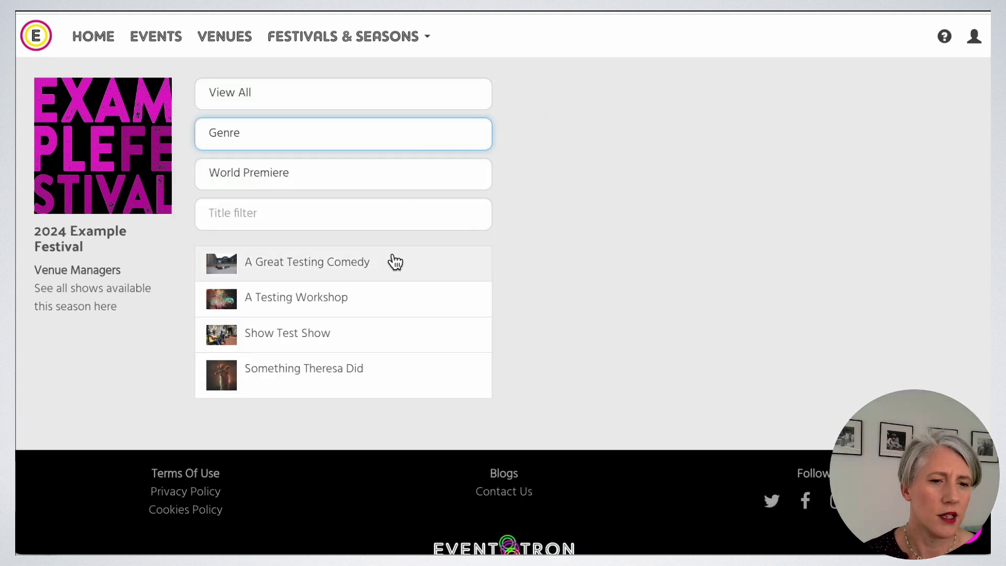
left_click(395, 266)
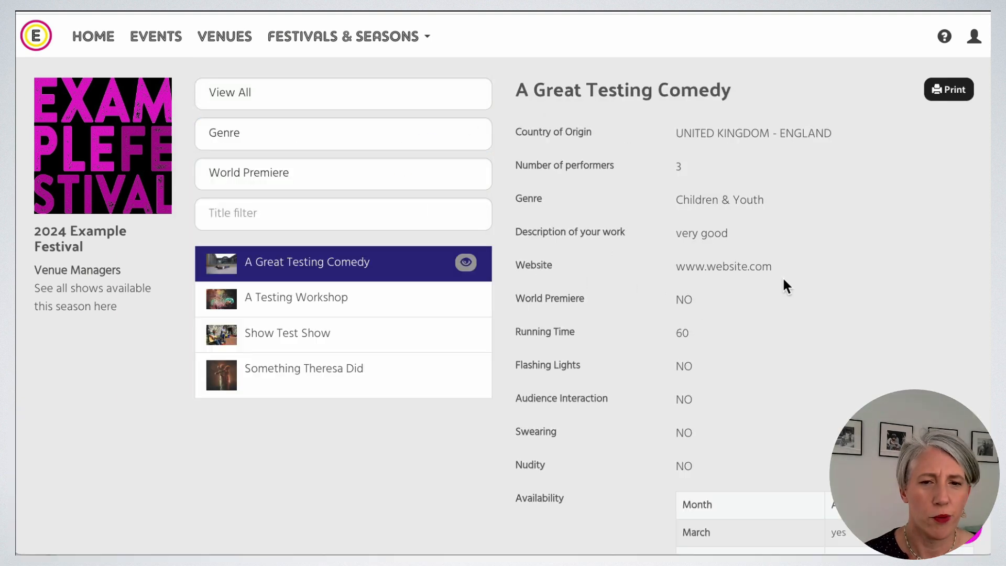
scroll(802, 283, "down", 3)
scroll(813, 290, "down", 3)
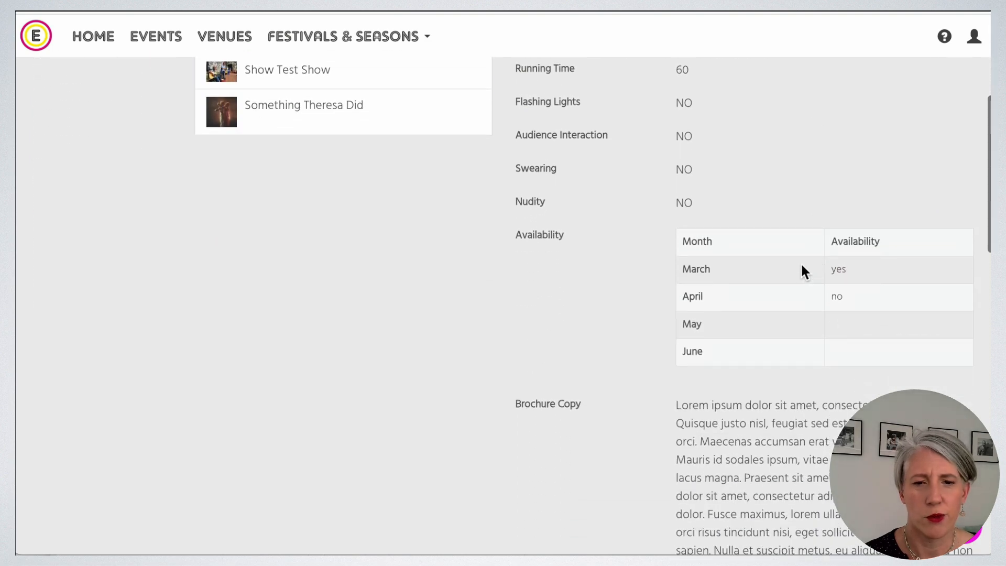
scroll(760, 268, "down", 1)
scroll(721, 287, "down", 15)
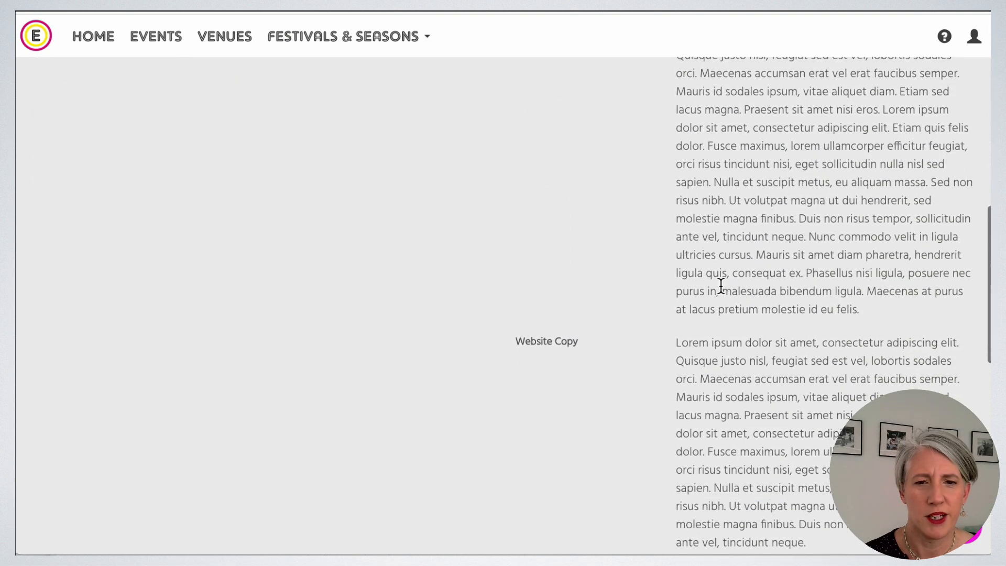
scroll(722, 292, "down", 5)
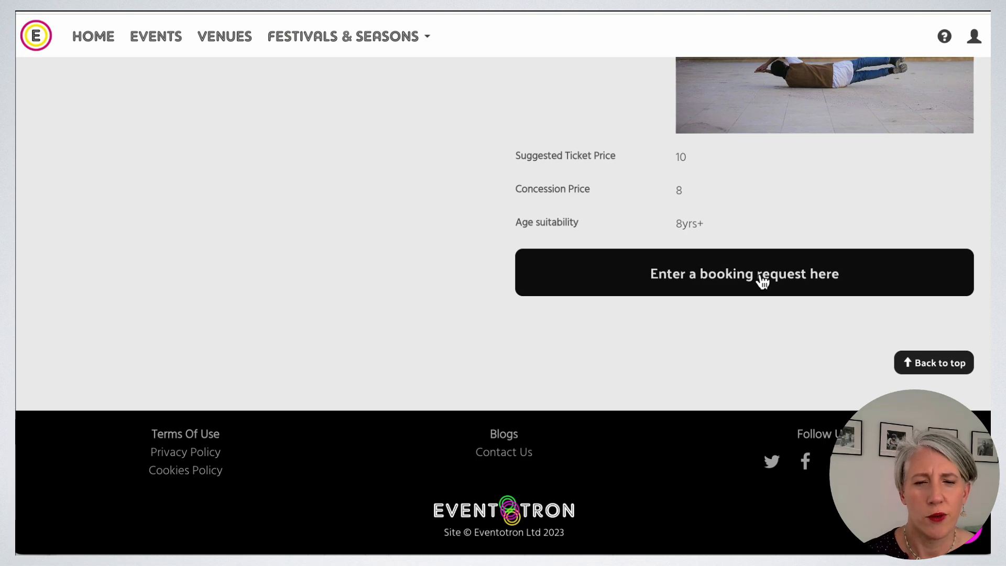
scroll(699, 137, "up", 20)
scroll(701, 139, "down", 1)
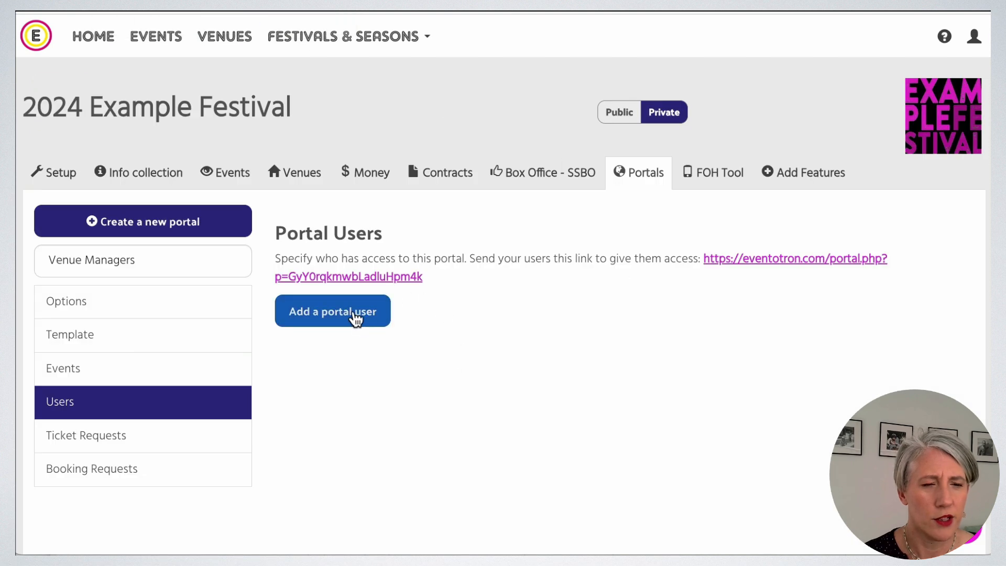
Create a portal user with first name, last name, e-mail and role Venue Manager.
left_click(355, 315)
left_click(367, 151)
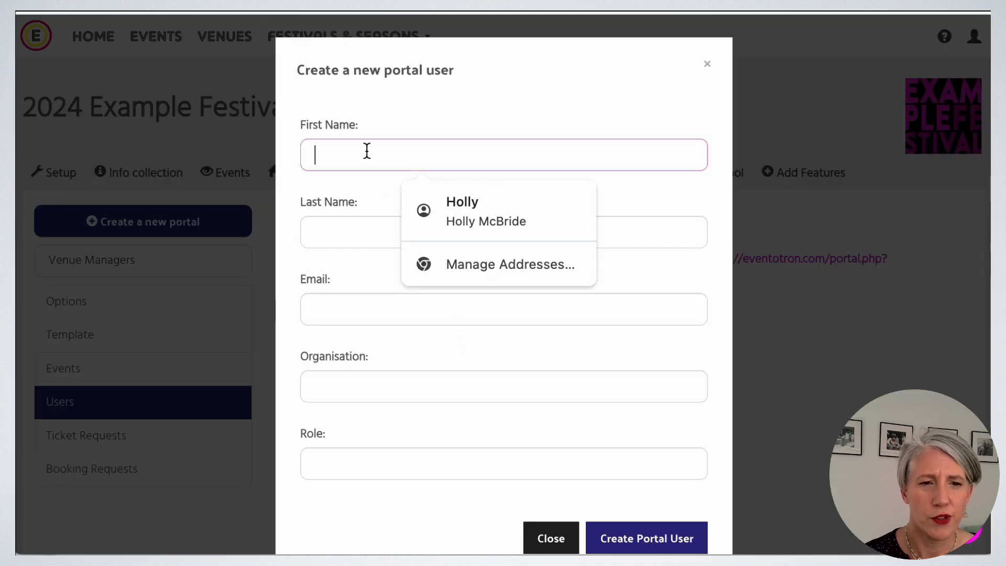
type("Tony")
key("Tab")
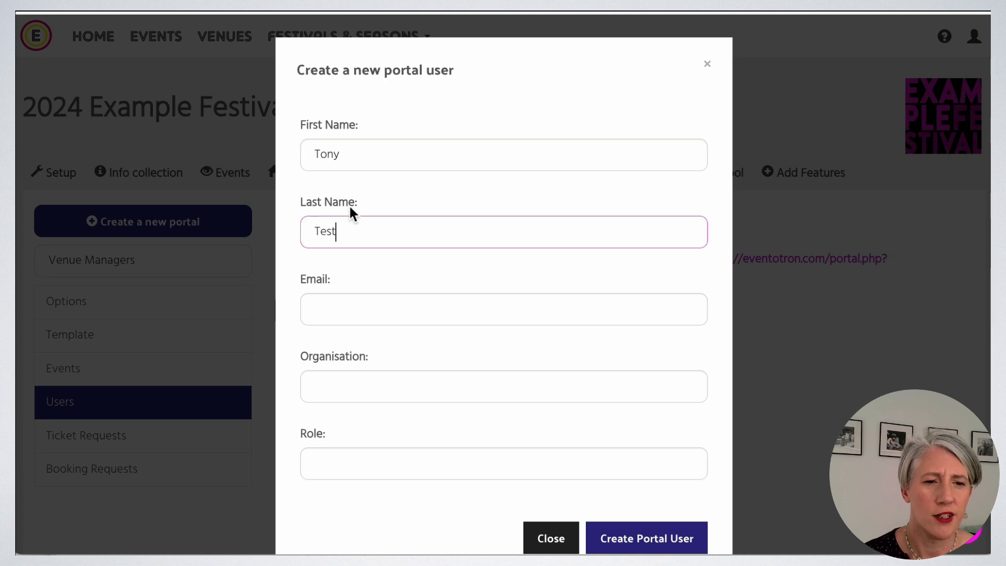
left_click(348, 301)
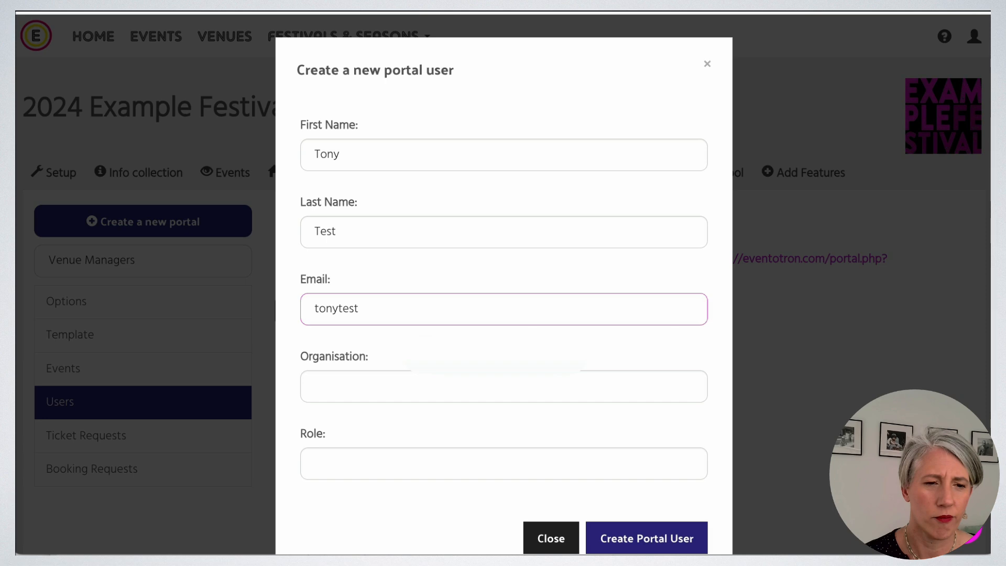
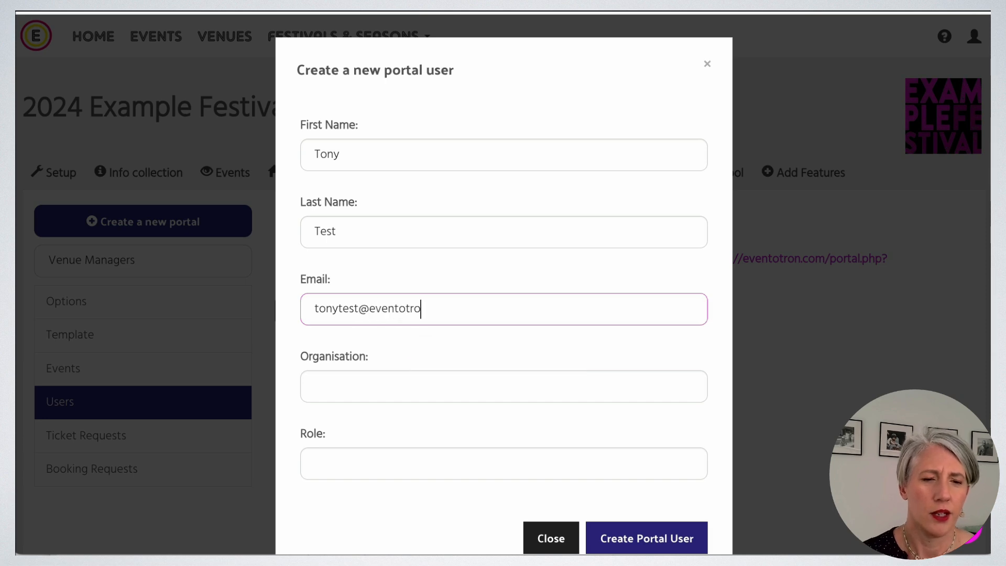
left_click(426, 378)
left_click(333, 451)
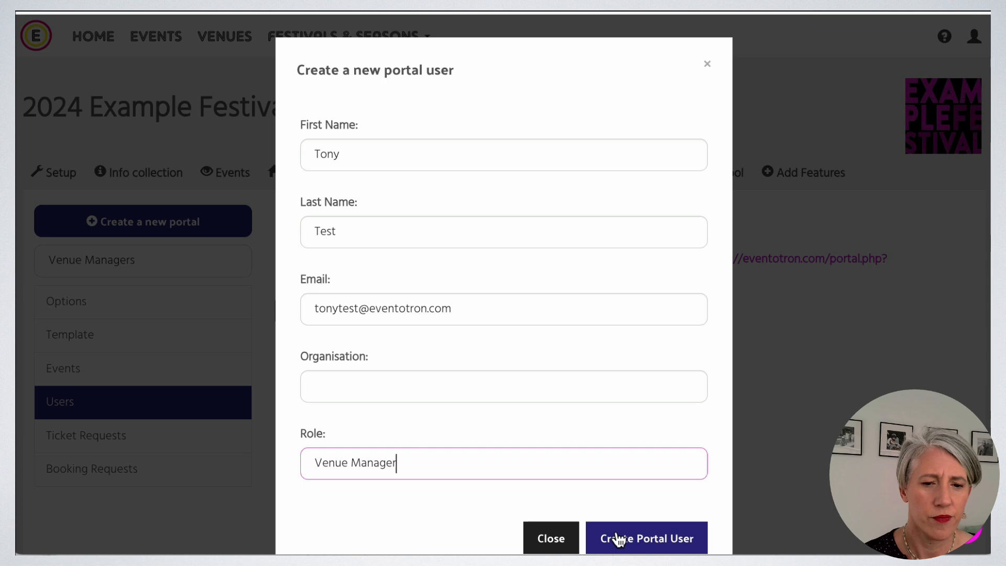
left_click(624, 538)
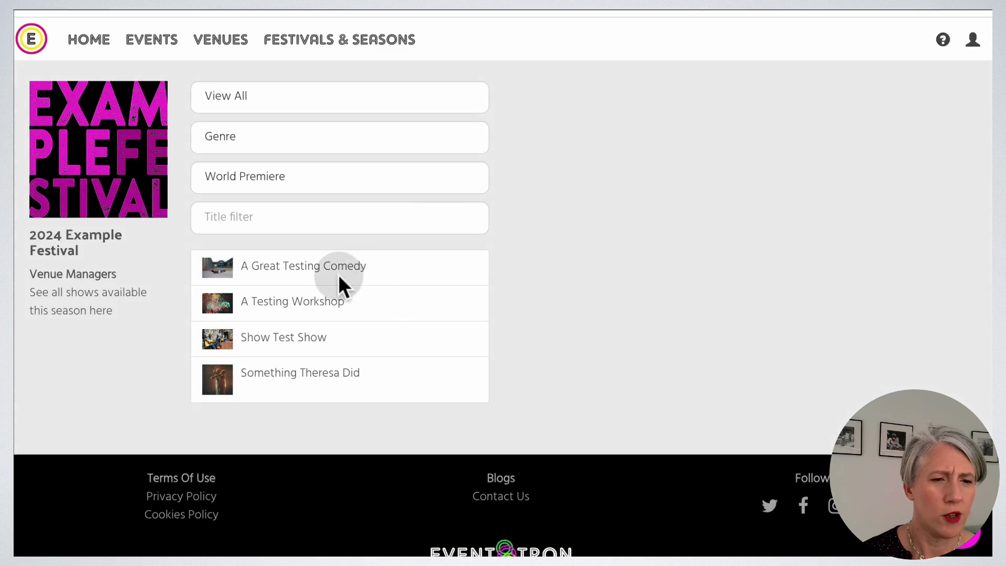
left_click(246, 279)
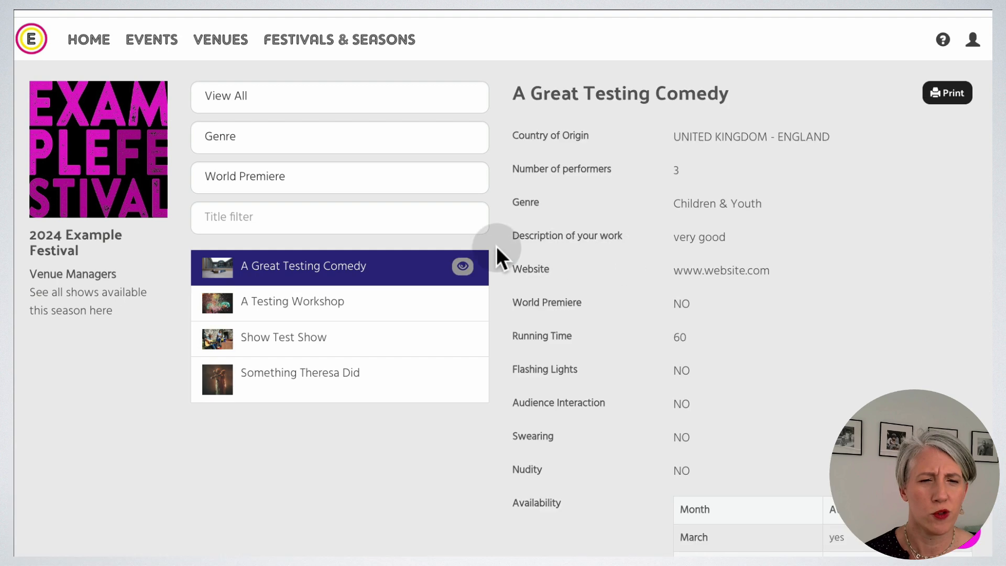
scroll(849, 235, "down", 3)
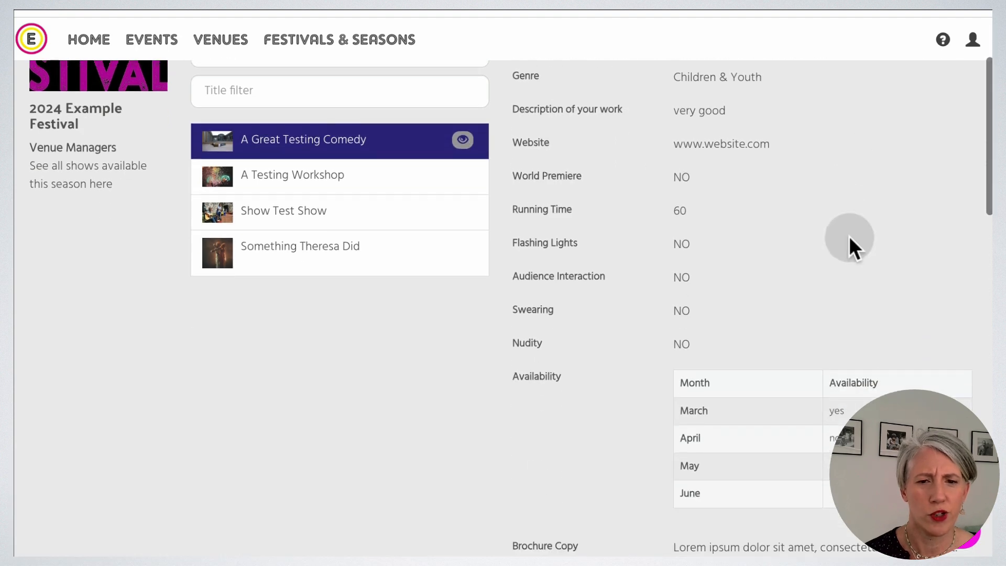
scroll(849, 236, "down", 1)
scroll(849, 237, "down", 5)
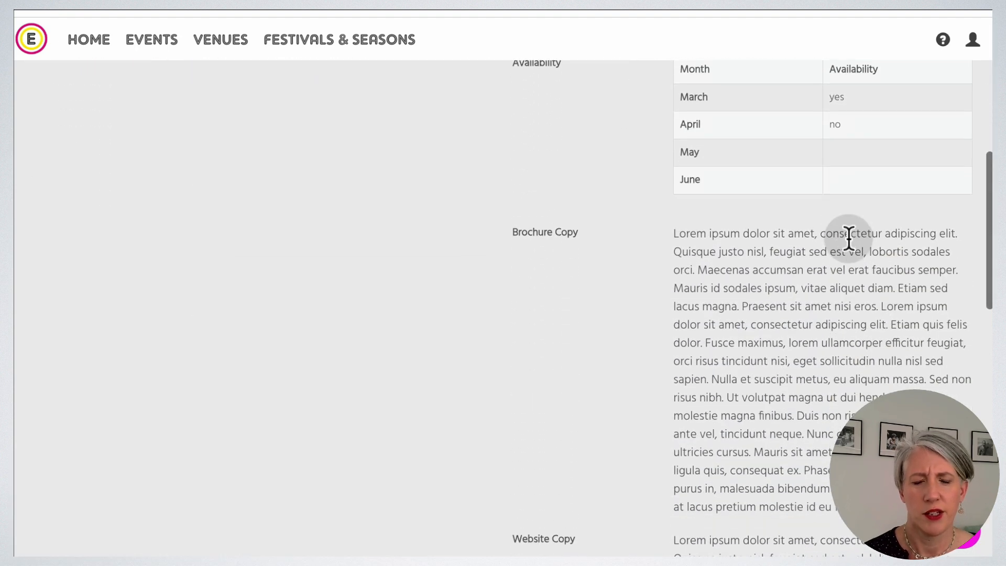
scroll(849, 237, "down", 11)
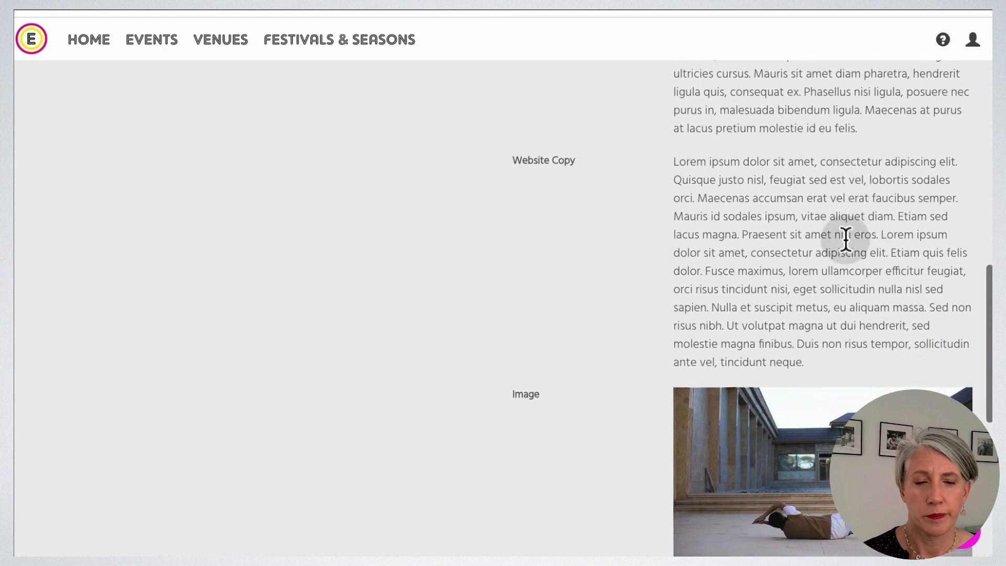
scroll(849, 250, "down", 2)
Request My Lovely Test Theatre for Saturday 3 and 10 August at 19:00.
left_click(717, 384)
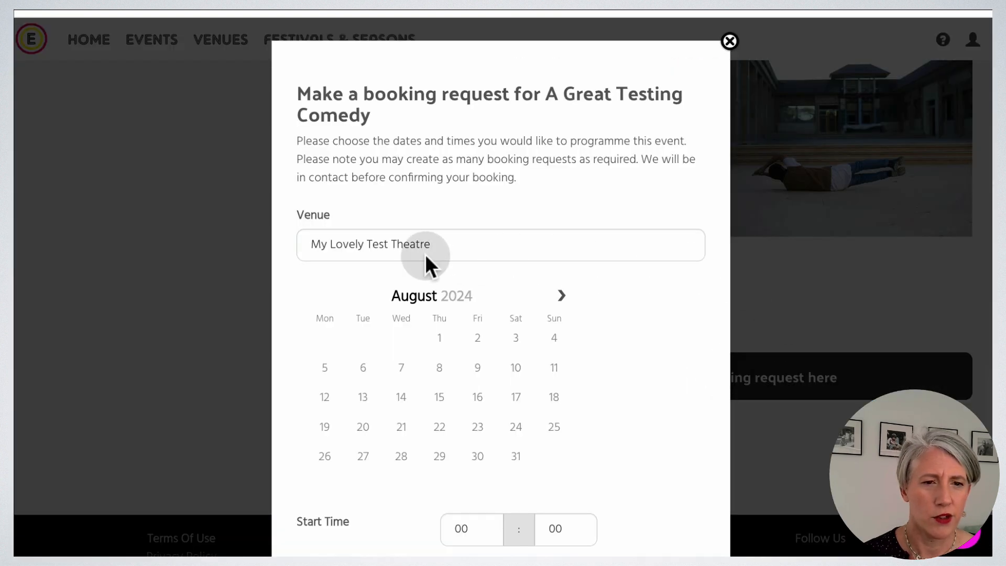
left_click(463, 247)
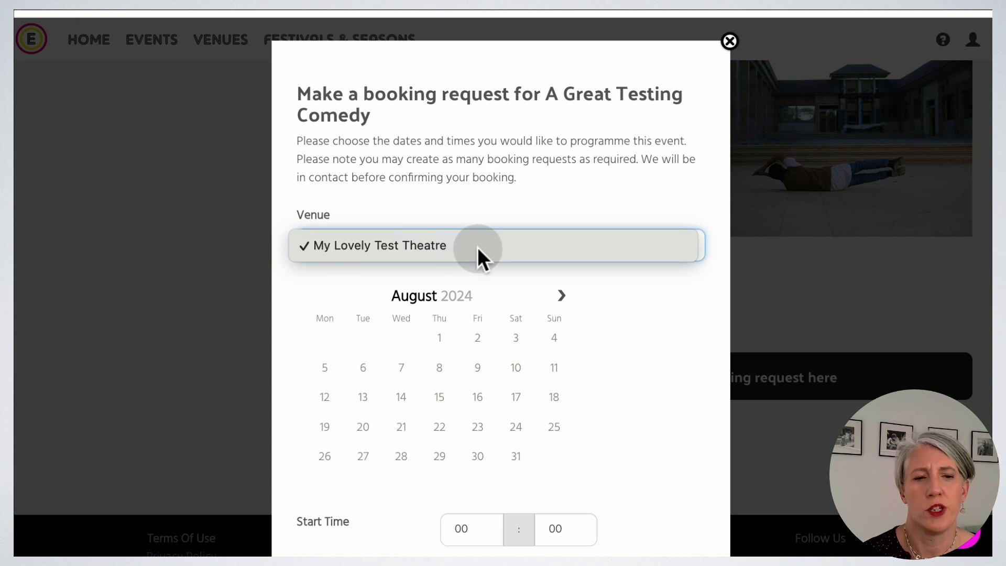
left_click(465, 246)
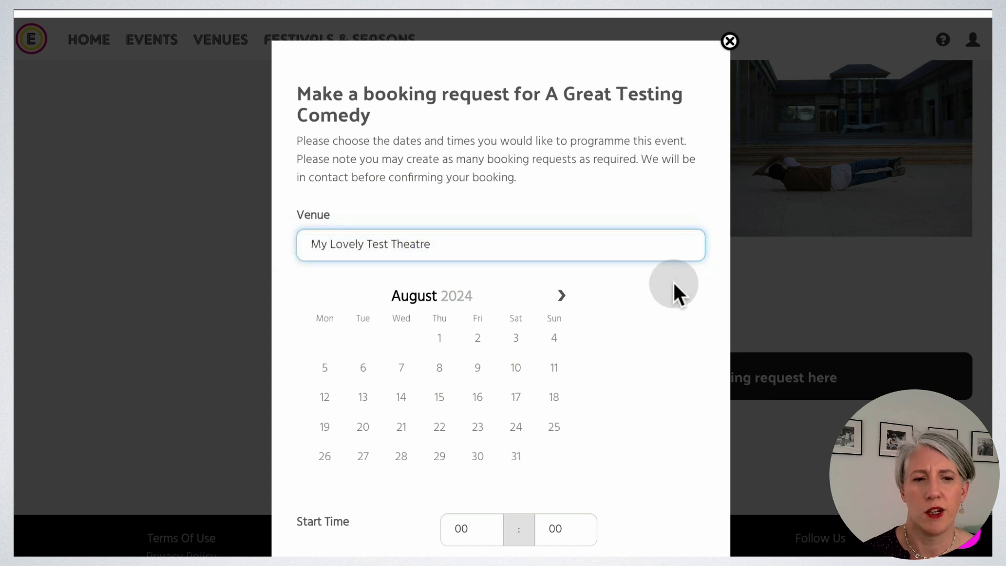
left_click(516, 340)
left_click(507, 365)
left_click(516, 370)
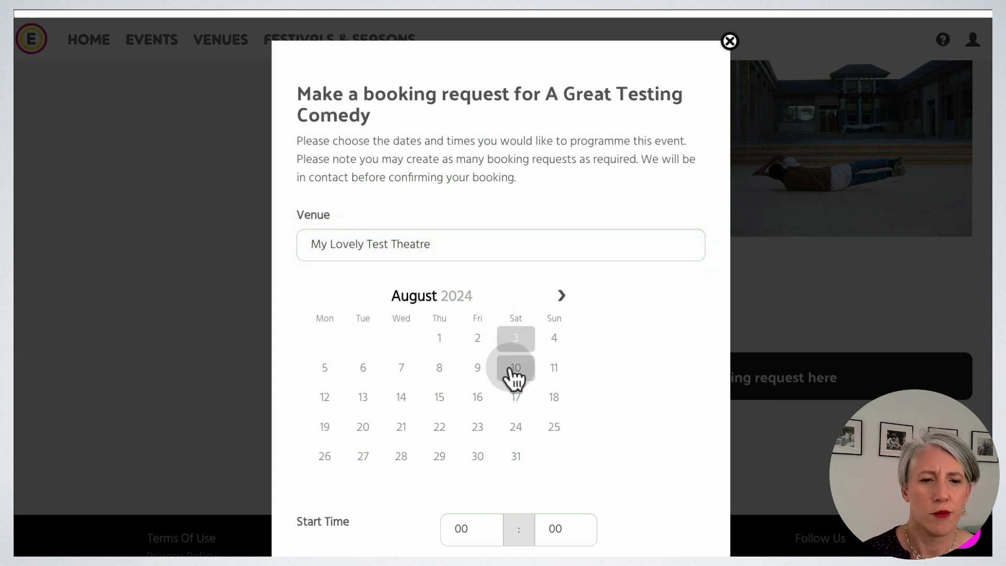
scroll(656, 388, "down", 3)
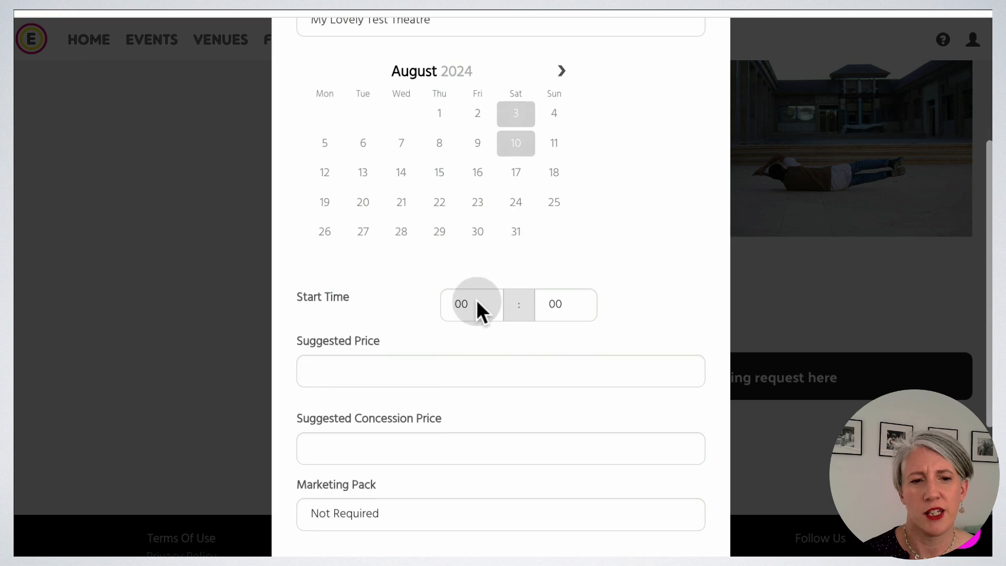
left_click(478, 306)
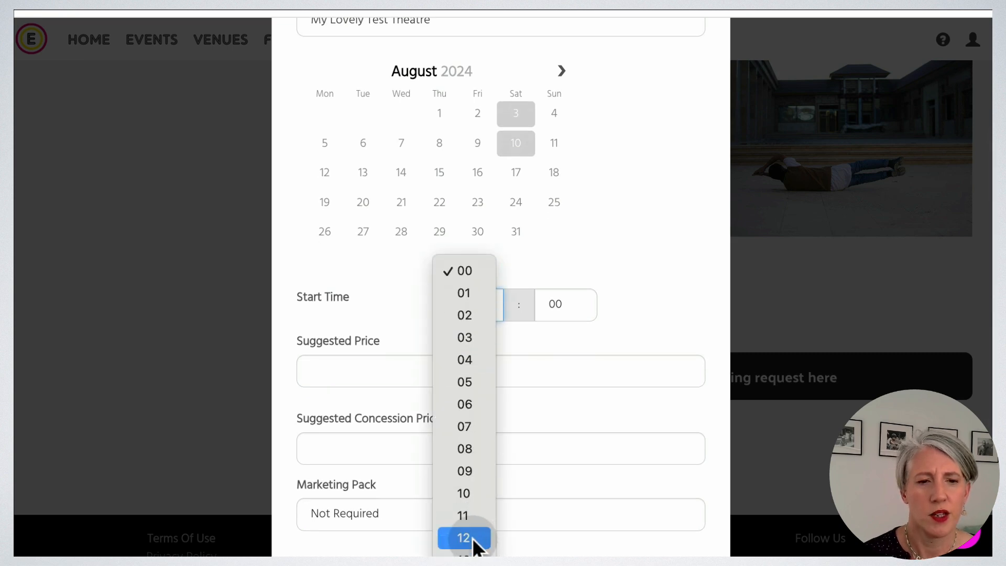
left_click(464, 563)
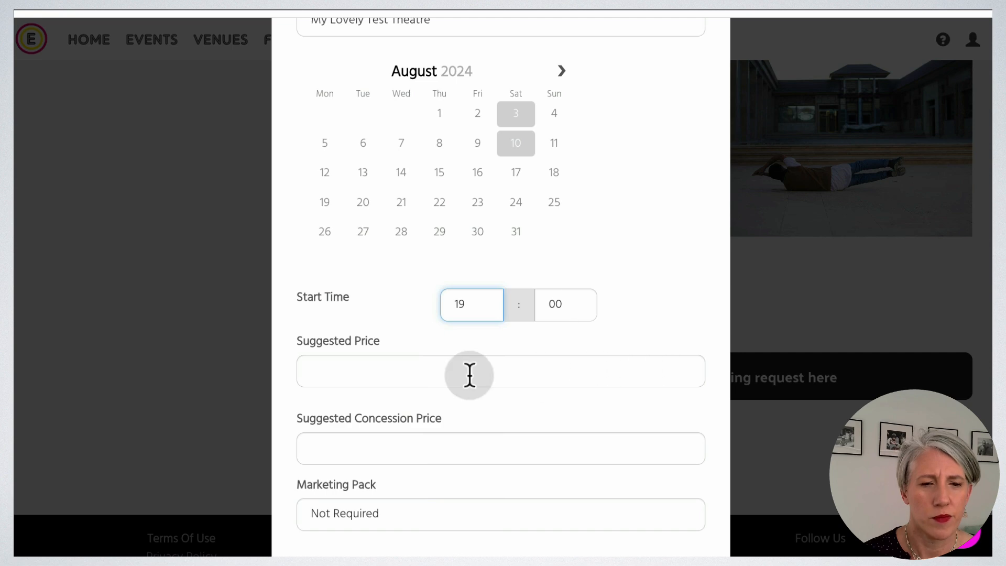
Set prices £8/£6, Digital Only marketing, note 'idea of get in times', and submit the request.
left_click(399, 370)
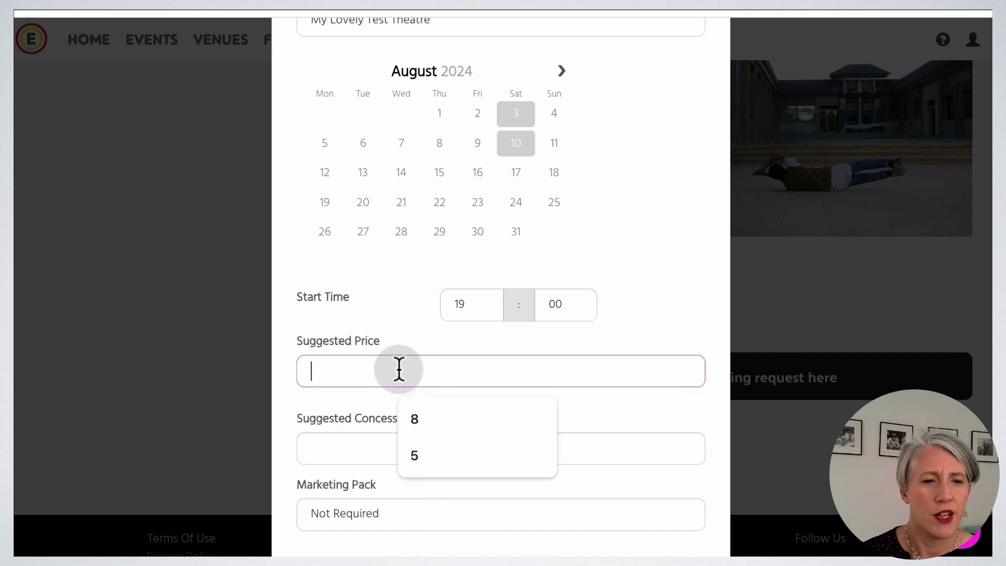
type("8")
left_click(371, 464)
type("6")
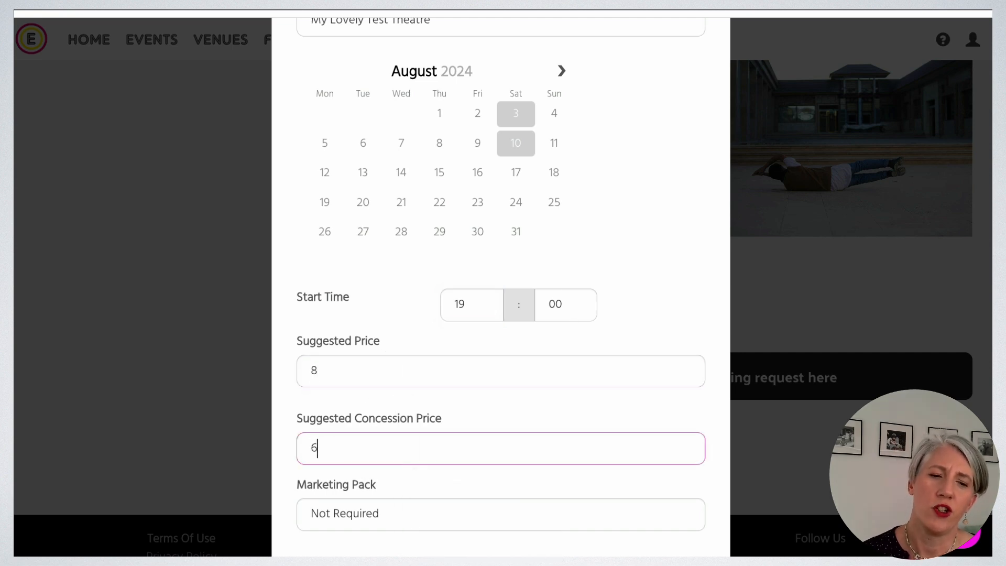
scroll(526, 425, "down", 4)
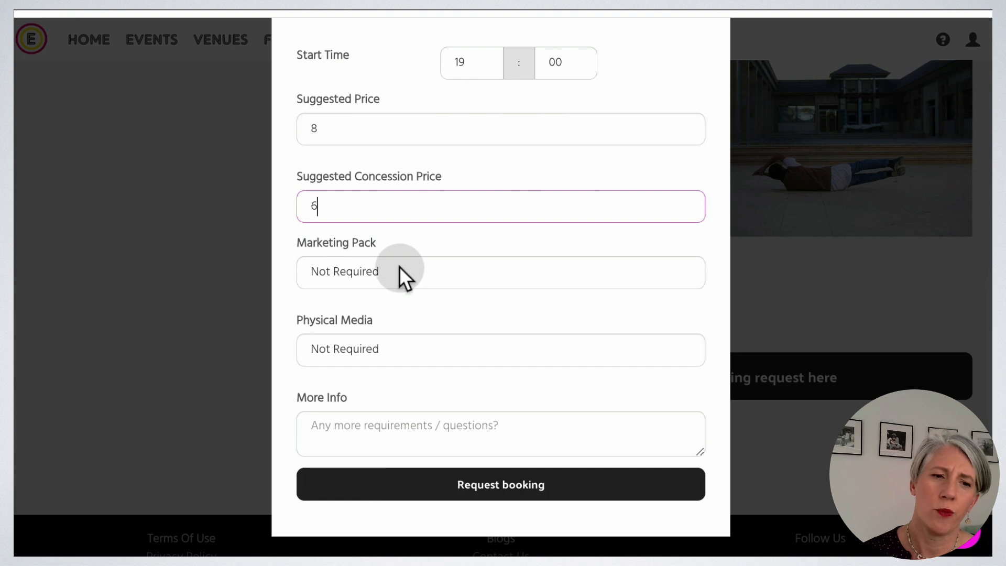
left_click(401, 273)
left_click(431, 295)
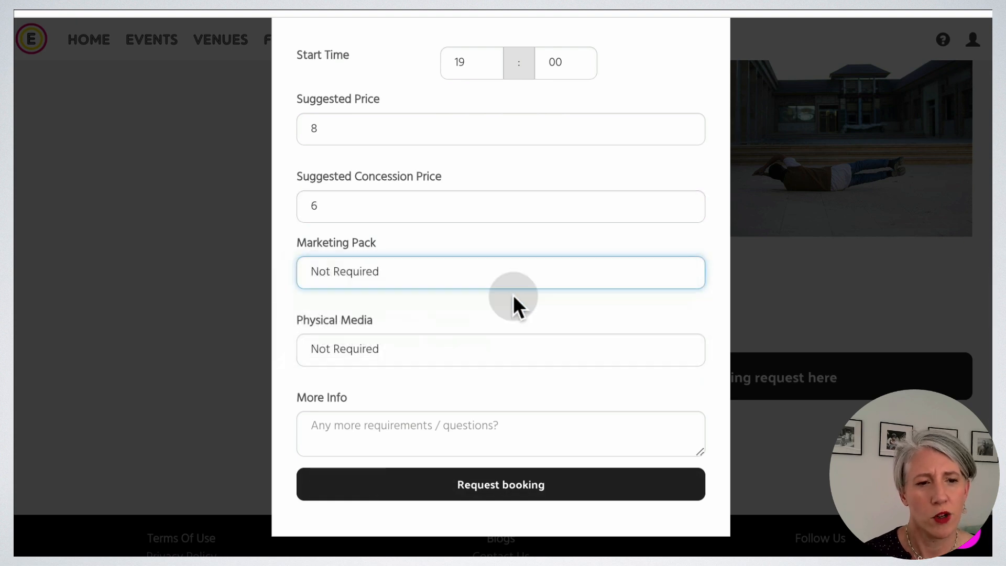
left_click(420, 344)
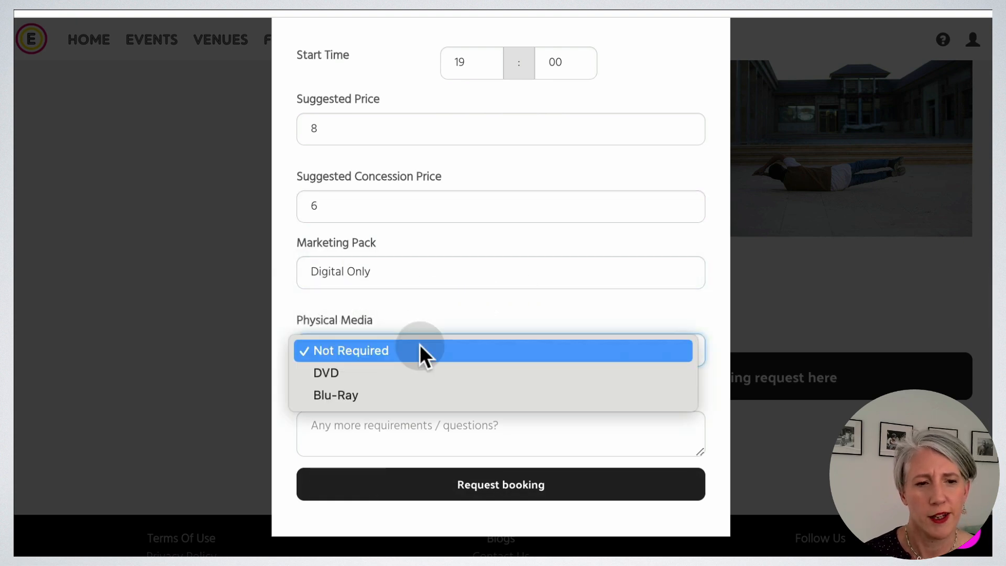
left_click(420, 345)
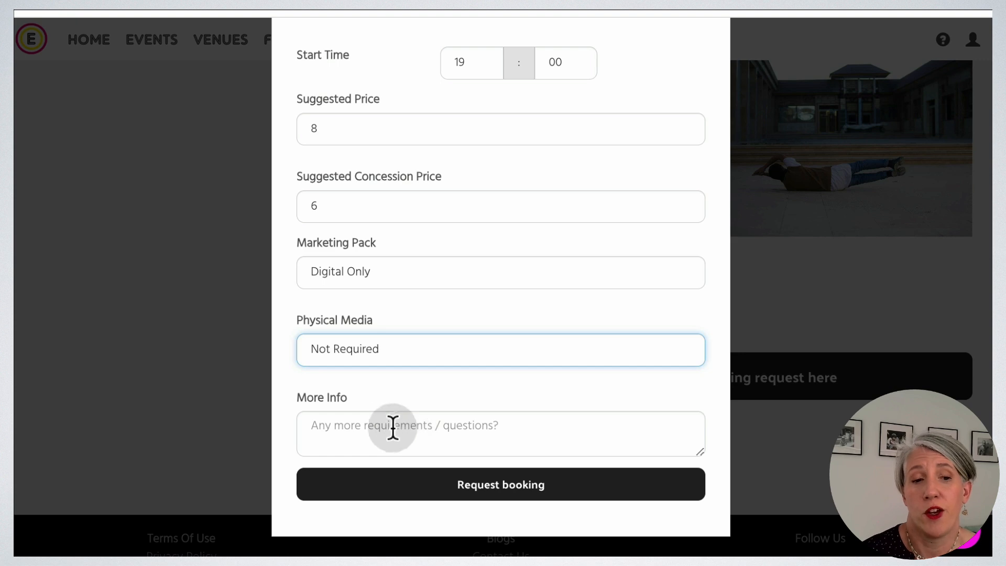
left_click(361, 426)
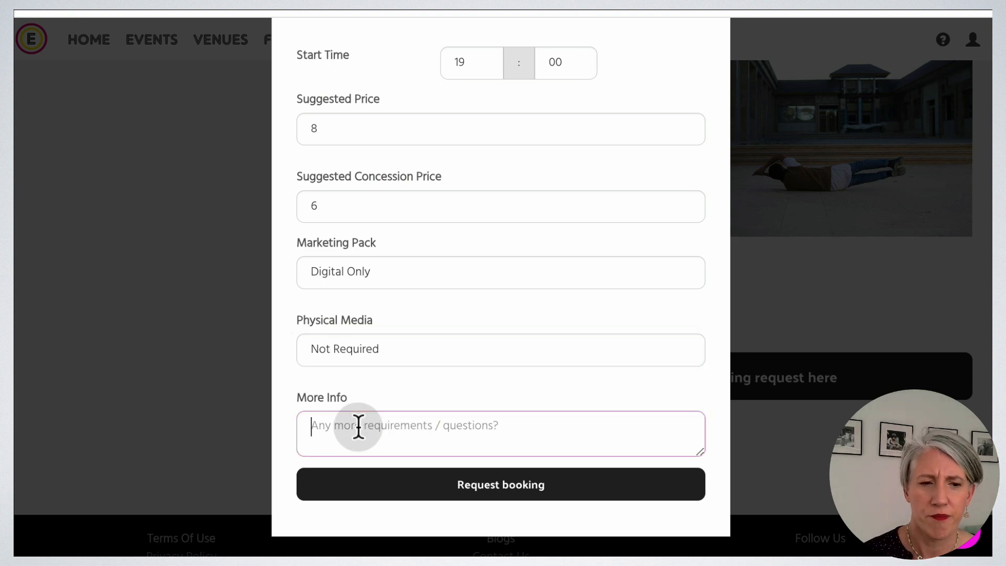
type("idea of ge")
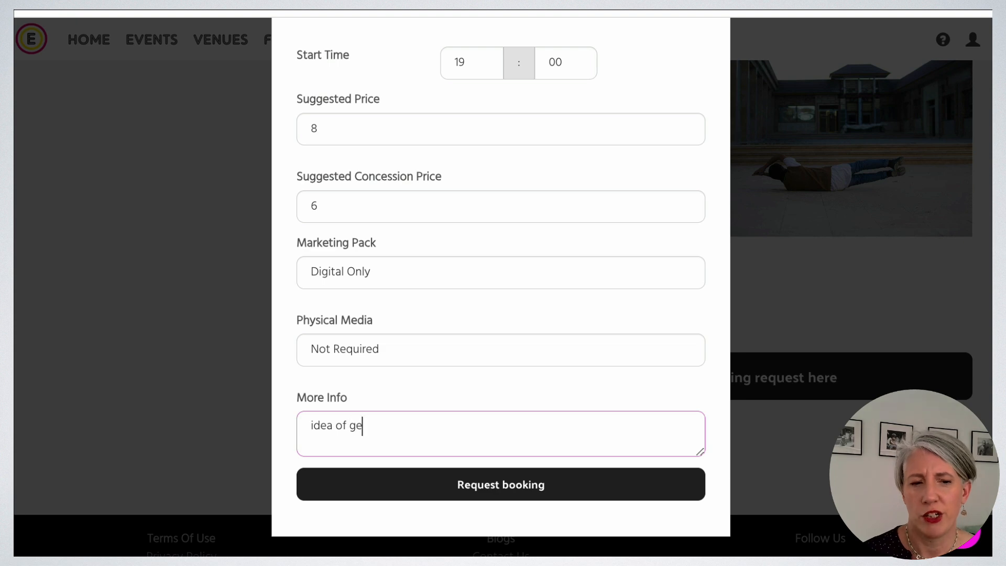
type("t in times")
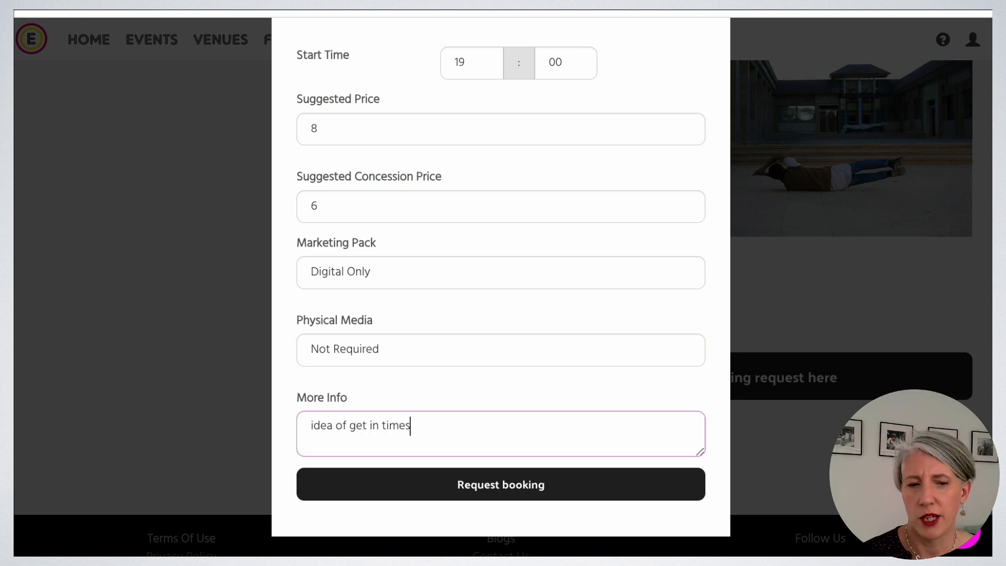
left_click(391, 483)
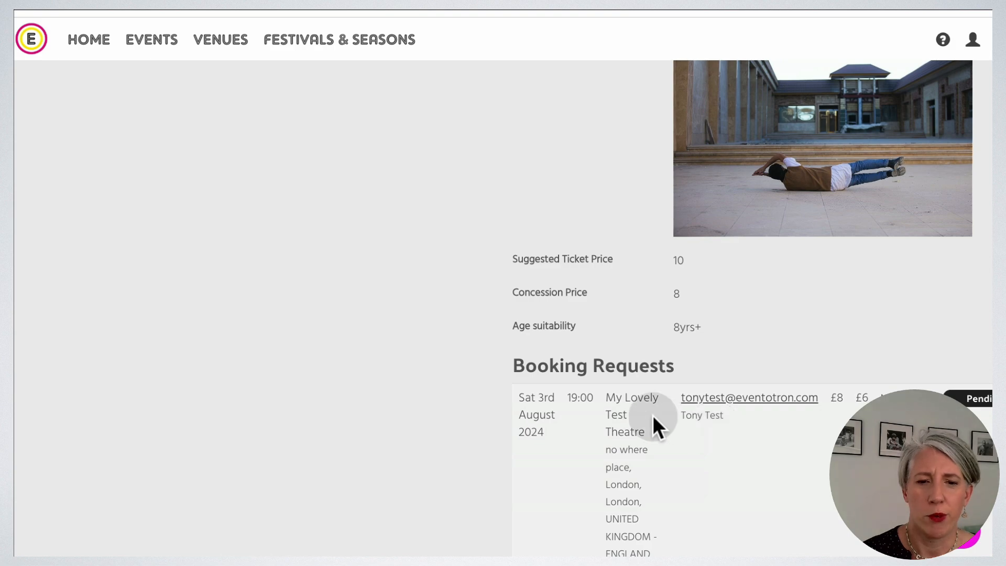
Scroll through the submitted booking requests.
scroll(895, 300, "down", 6)
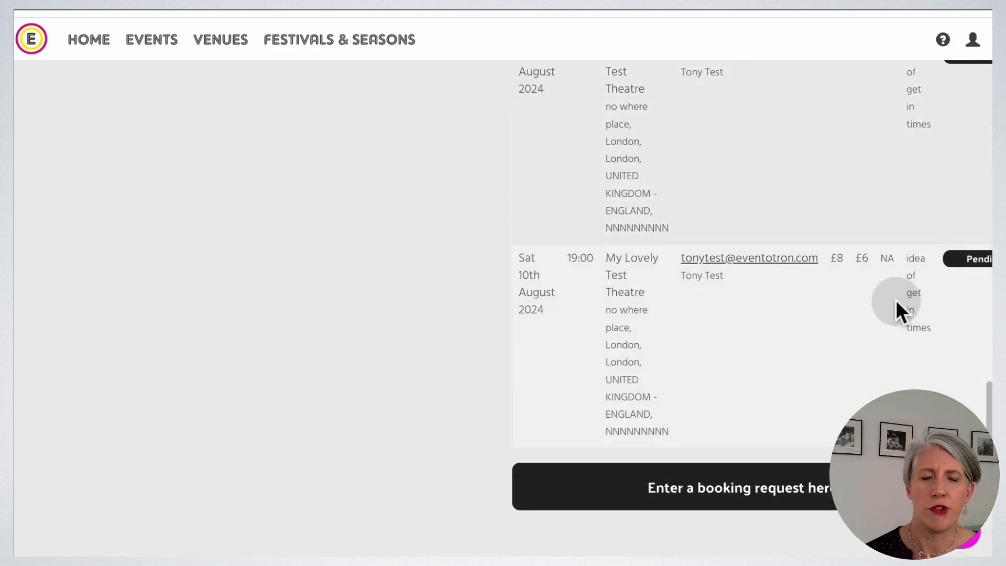
scroll(896, 303, "down", 1)
scroll(895, 300, "up", 20)
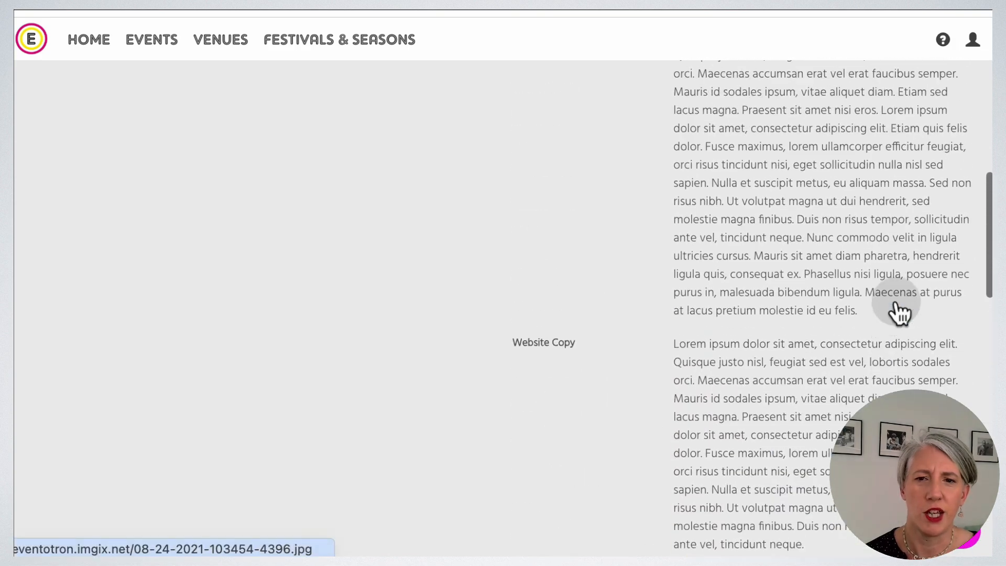
scroll(895, 299, "down", 1)
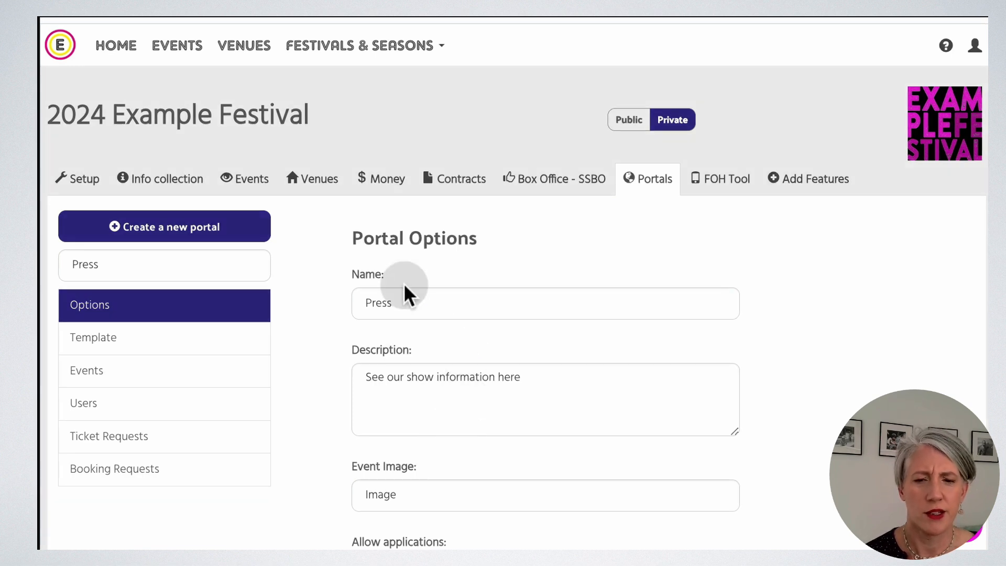
In Venue Managers booking requests, accept the 3 August booking and decline the 10 August one.
left_click(150, 269)
left_click(132, 310)
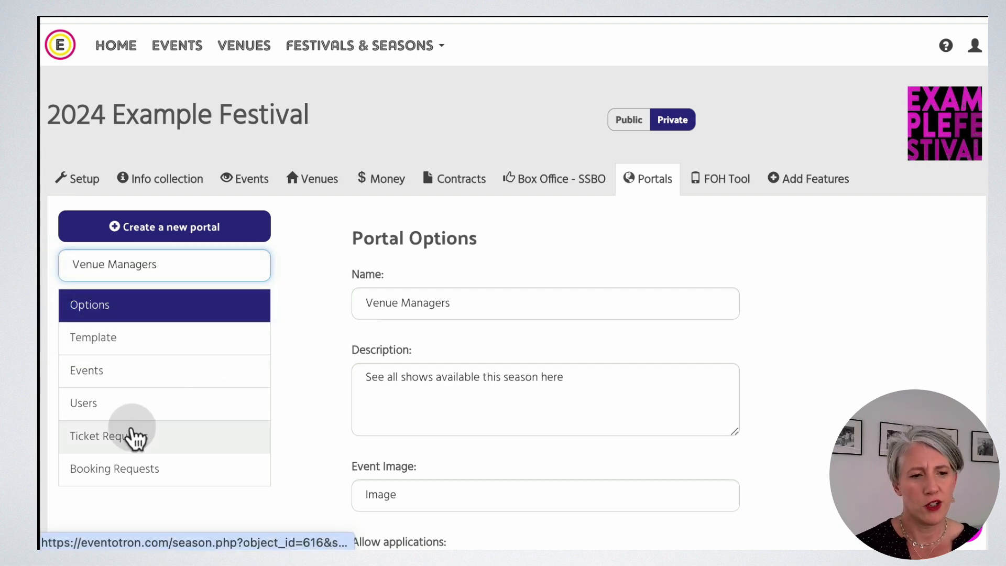
left_click(125, 470)
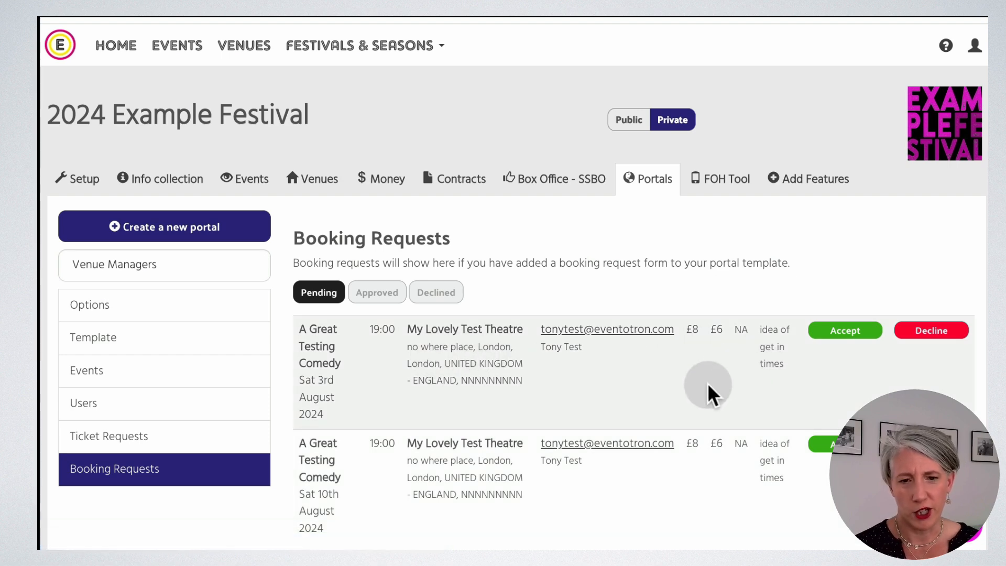
scroll(707, 385, "down", 3)
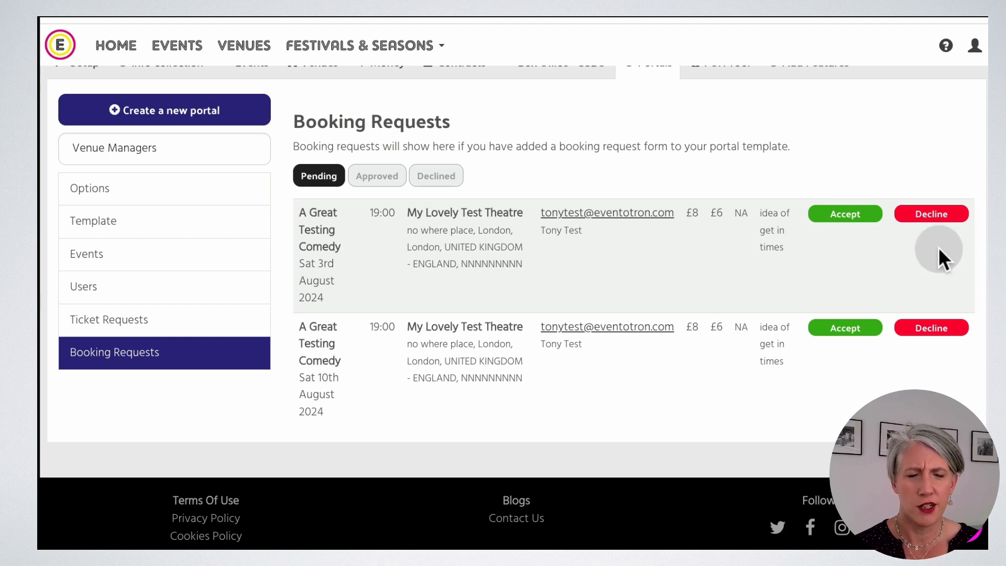
left_click(849, 215)
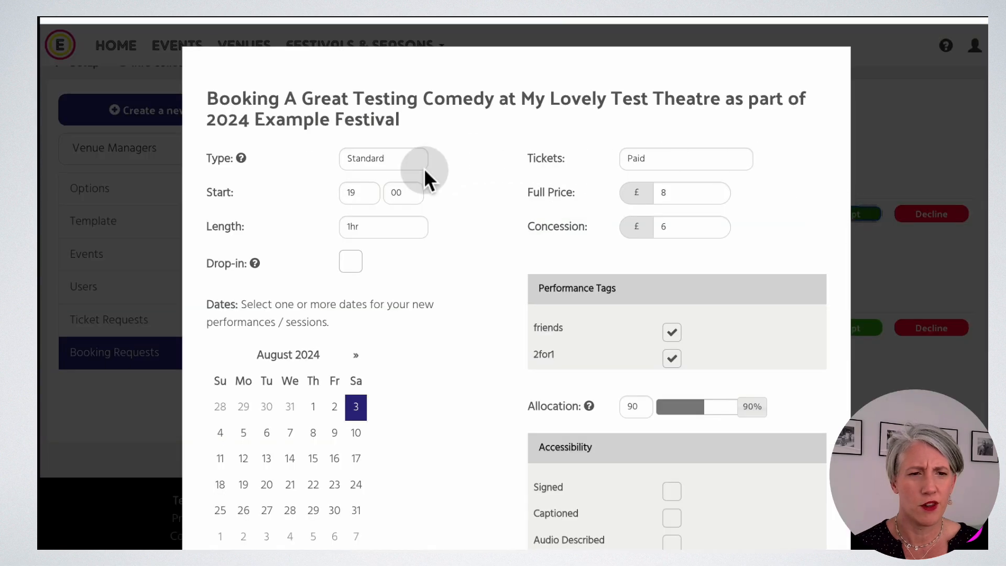
scroll(443, 268, "down", 3)
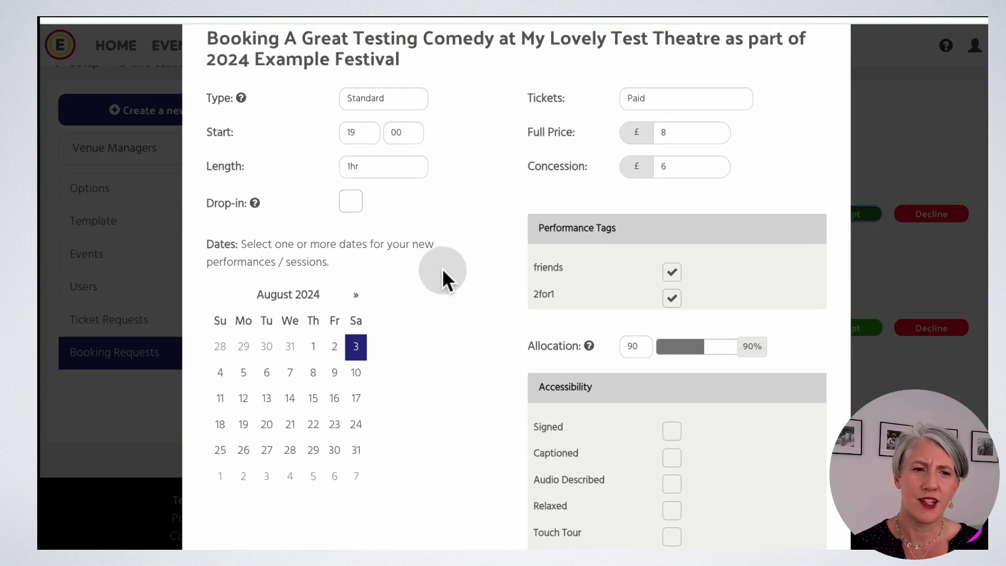
scroll(443, 269, "down", 5)
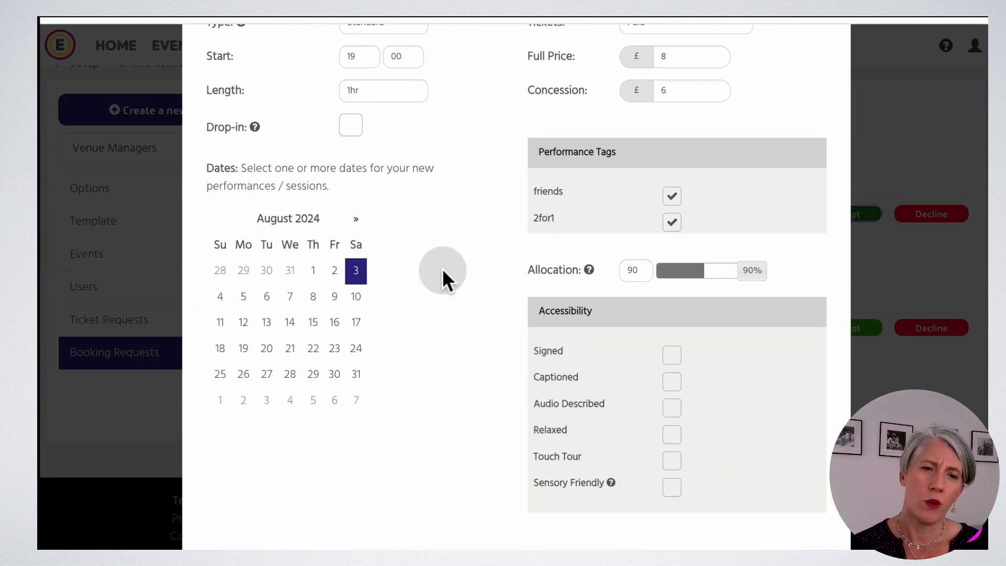
left_click(722, 492)
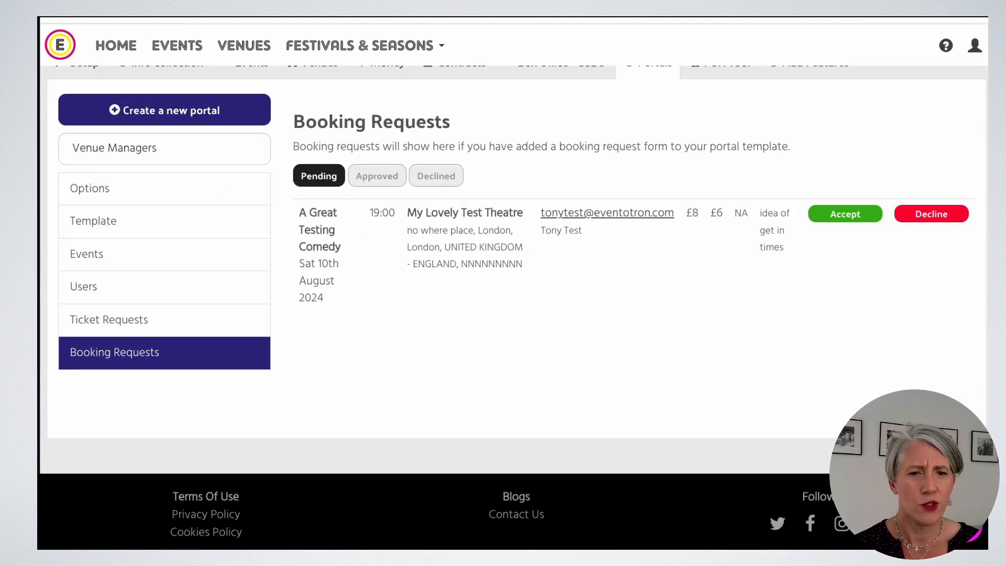
left_click(933, 215)
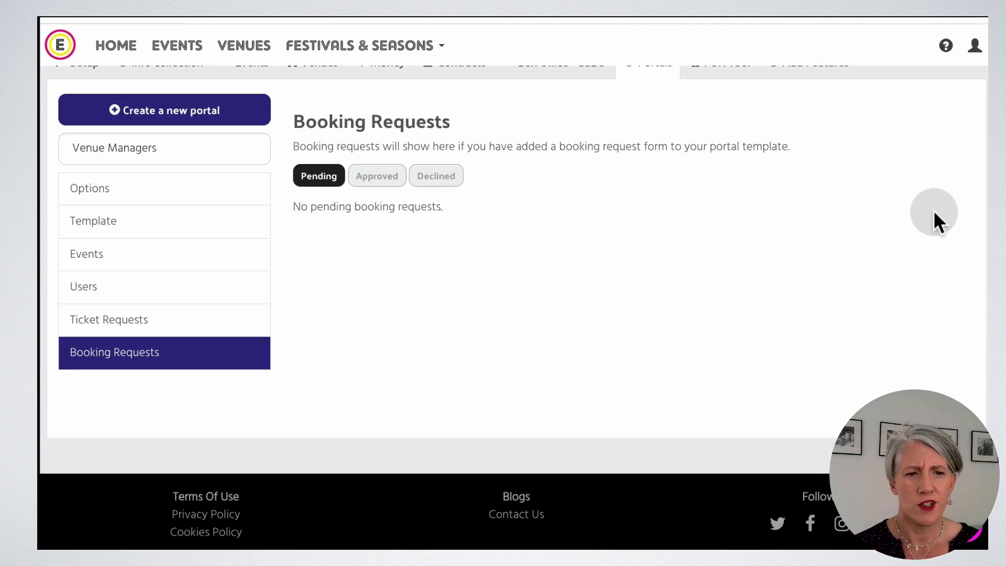
scroll(650, 197, "up", 3)
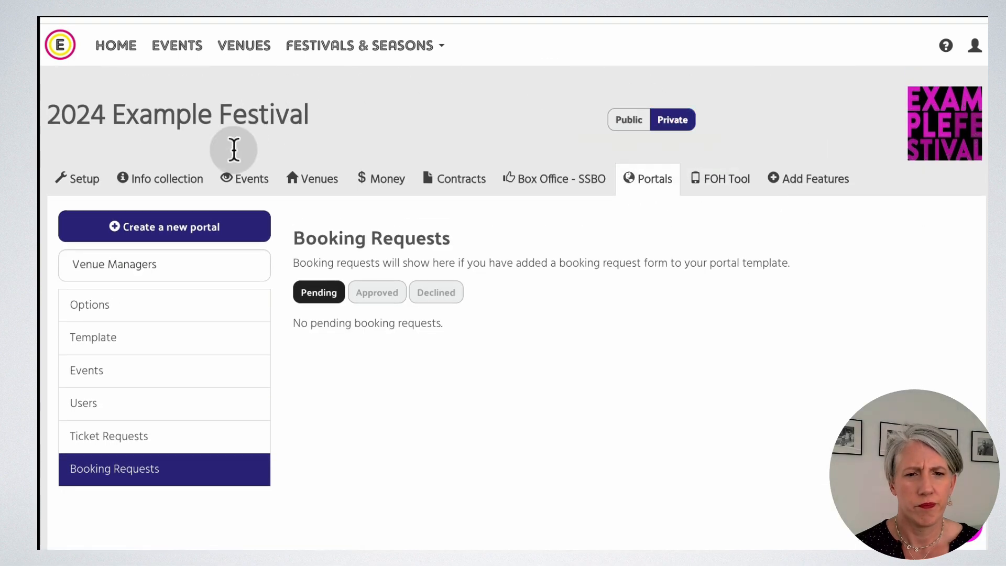
Filter venues by 'my' and review My Lovely Test Theatre's booked events.
left_click(244, 178)
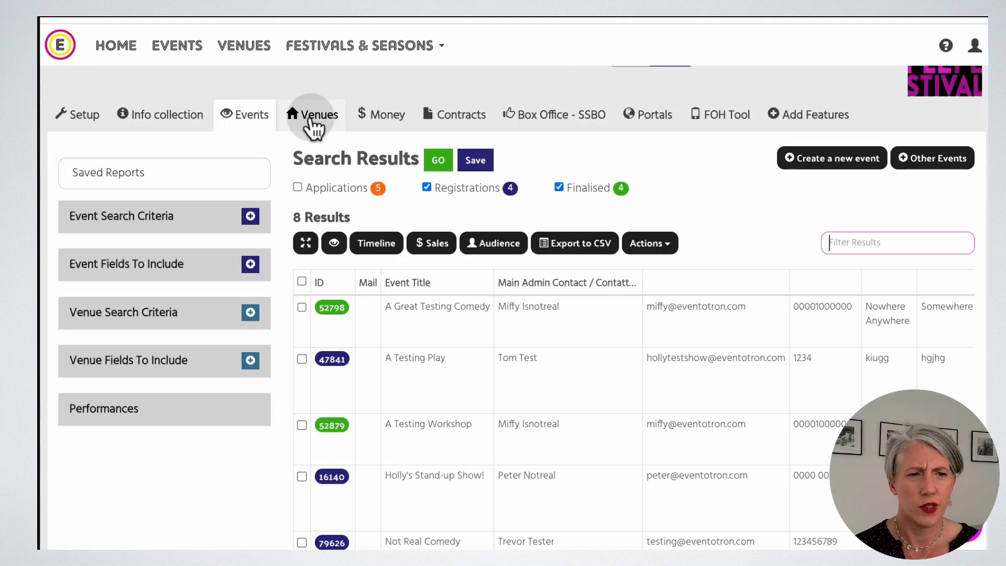
left_click(314, 116)
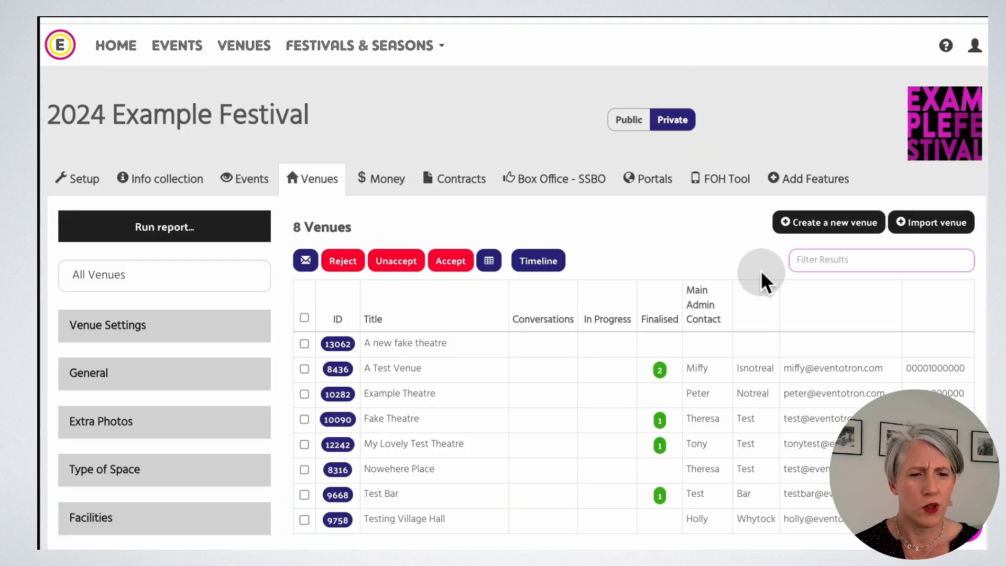
type("my")
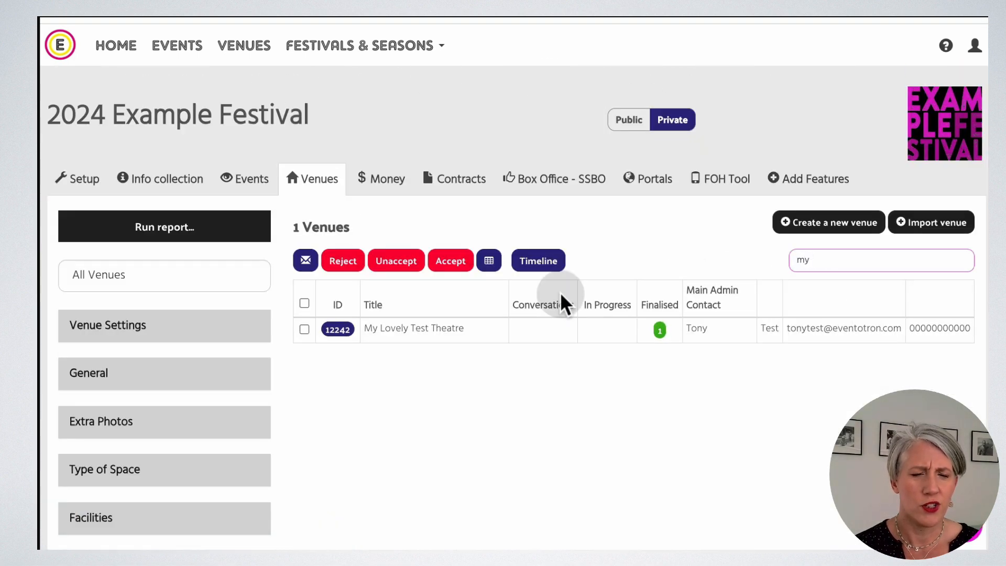
left_click(337, 330)
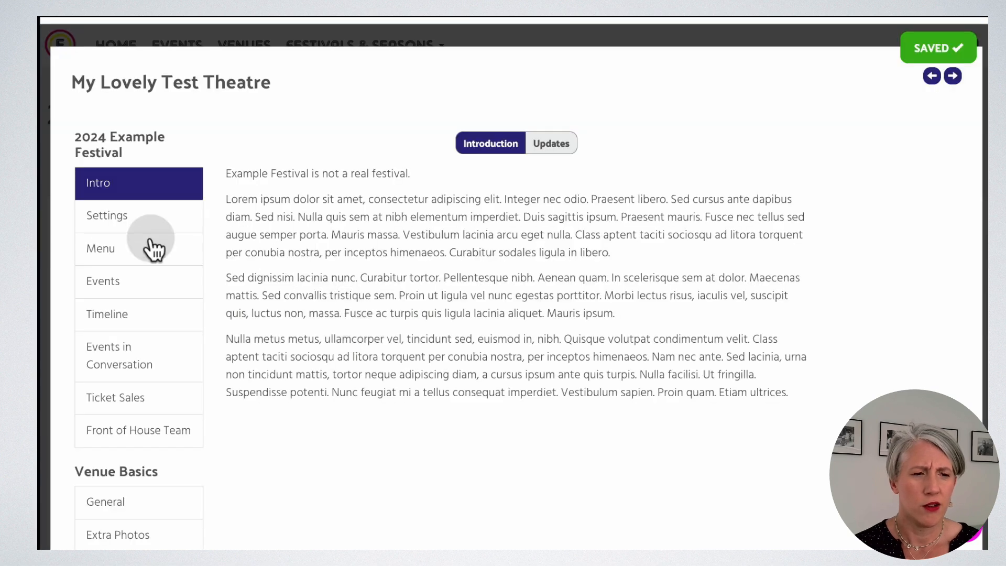
left_click(111, 287)
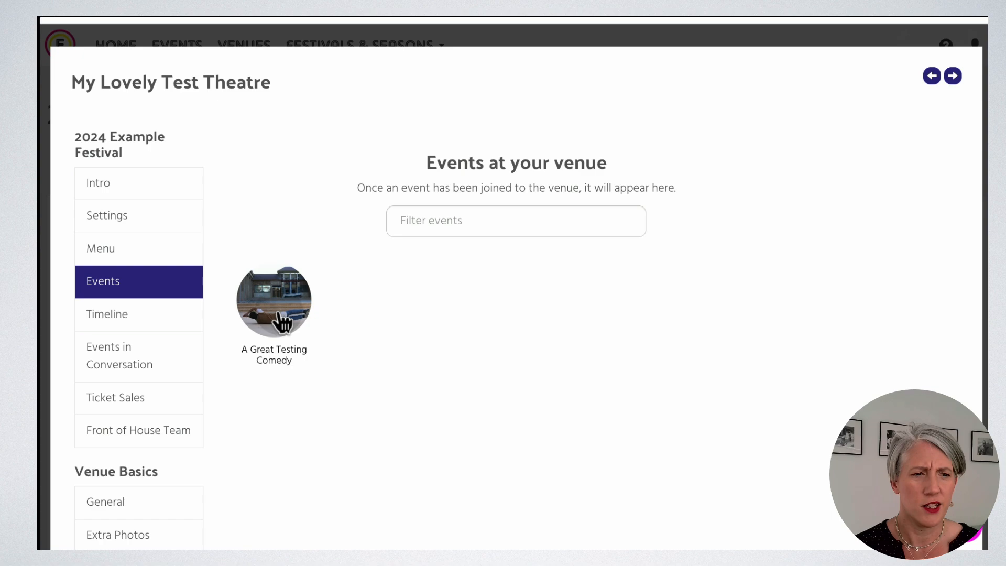
scroll(557, 348, "down", 8)
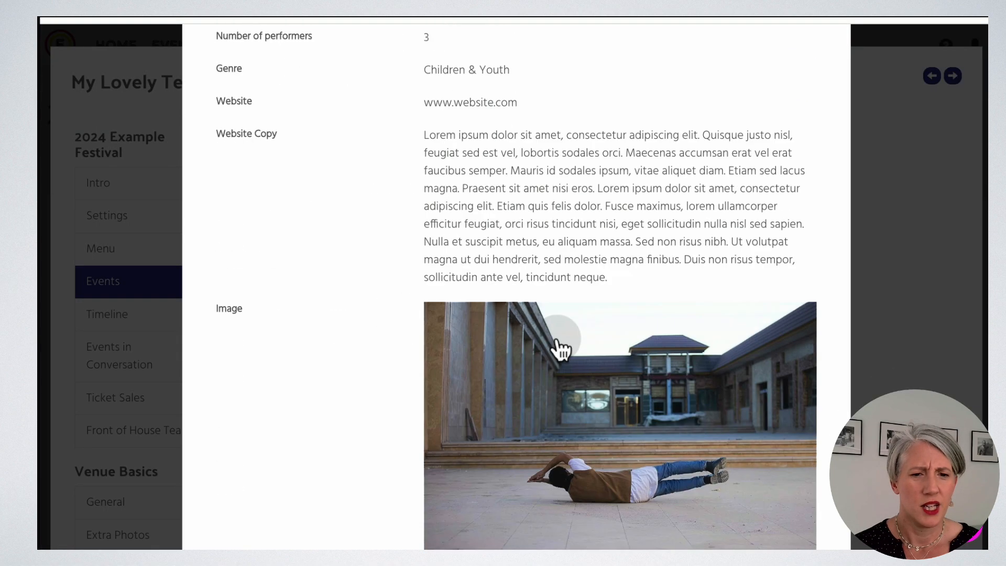
scroll(557, 344, "up", 8)
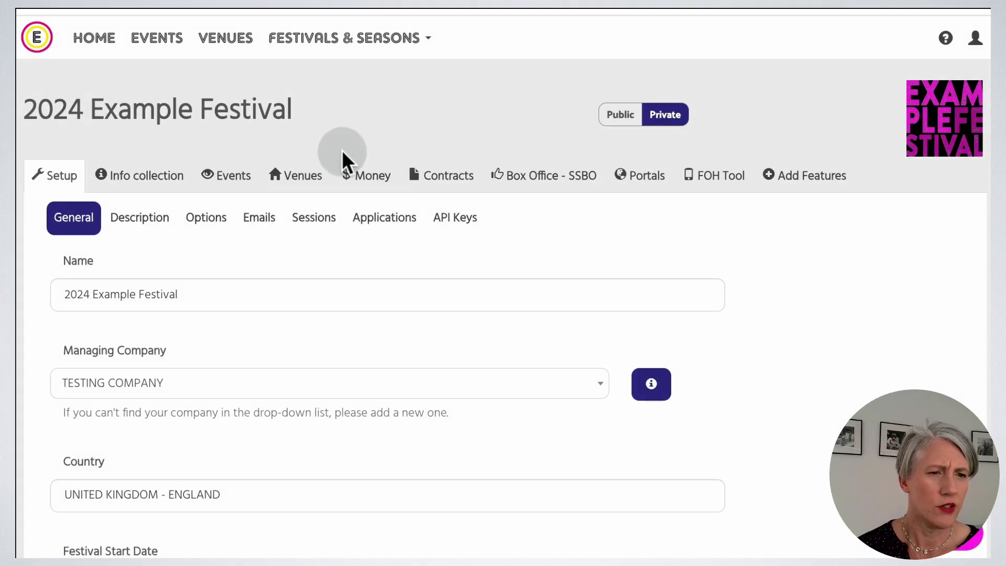
In the festival options, keep Event Access for Venues as Venue Managers Portal.
left_click(212, 221)
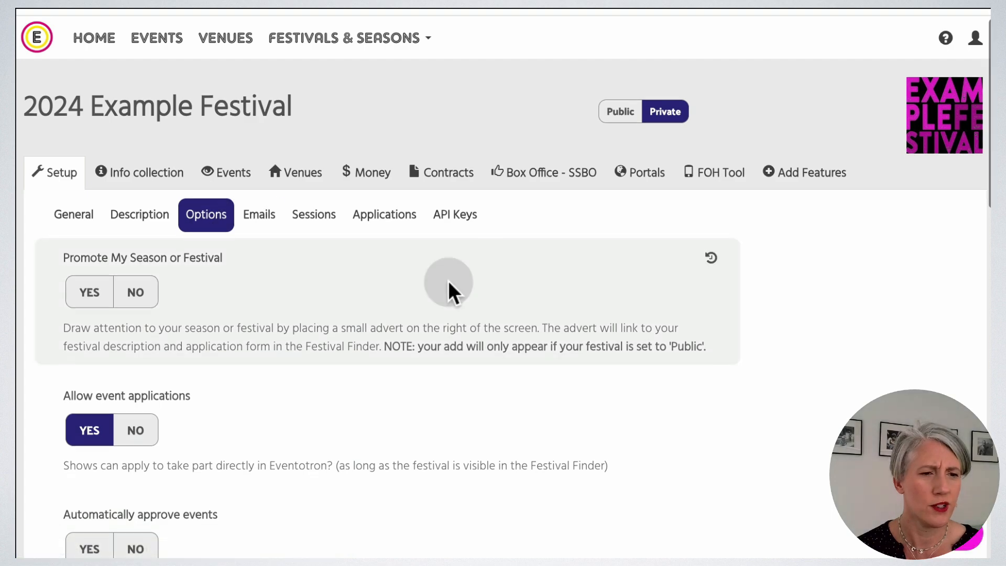
scroll(449, 292, "down", 10)
scroll(448, 281, "down", 5)
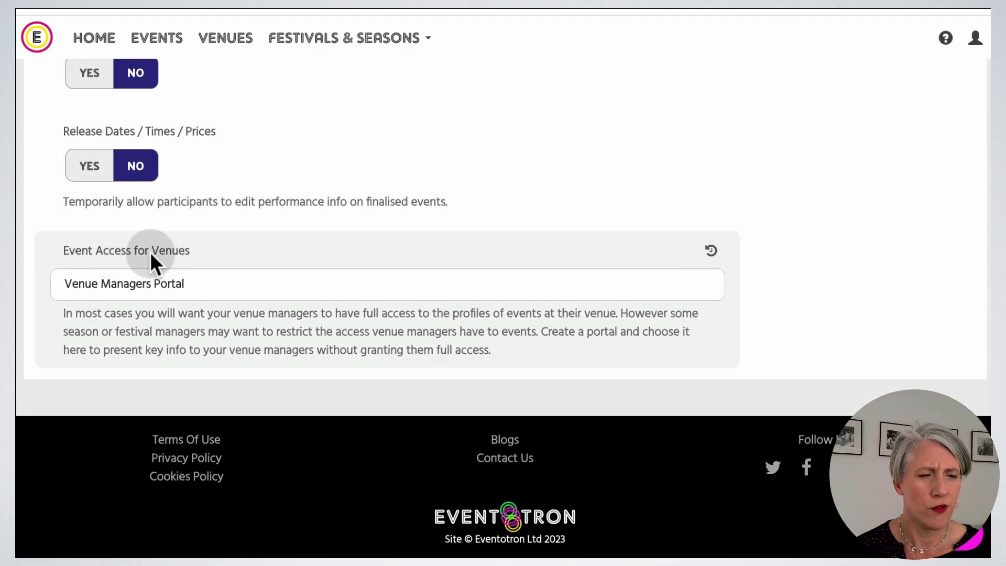
left_click(213, 279)
left_click(212, 279)
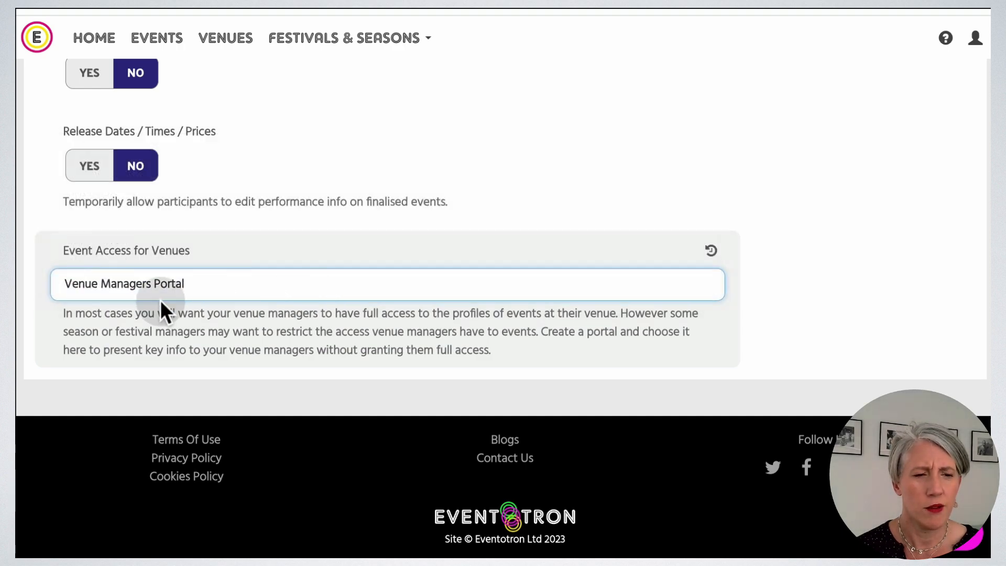
scroll(514, 340, "up", 10)
scroll(514, 341, "up", 7)
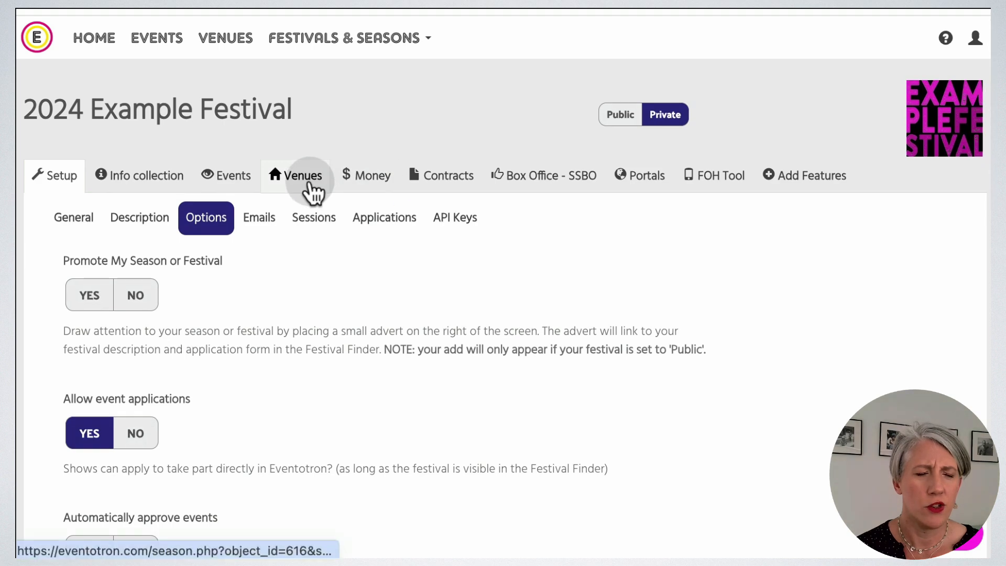
From the venue list, open A Test Venue (ID 8436) and review its booked events, including A Great Testing Comedy.
left_click(309, 185)
left_click(322, 373)
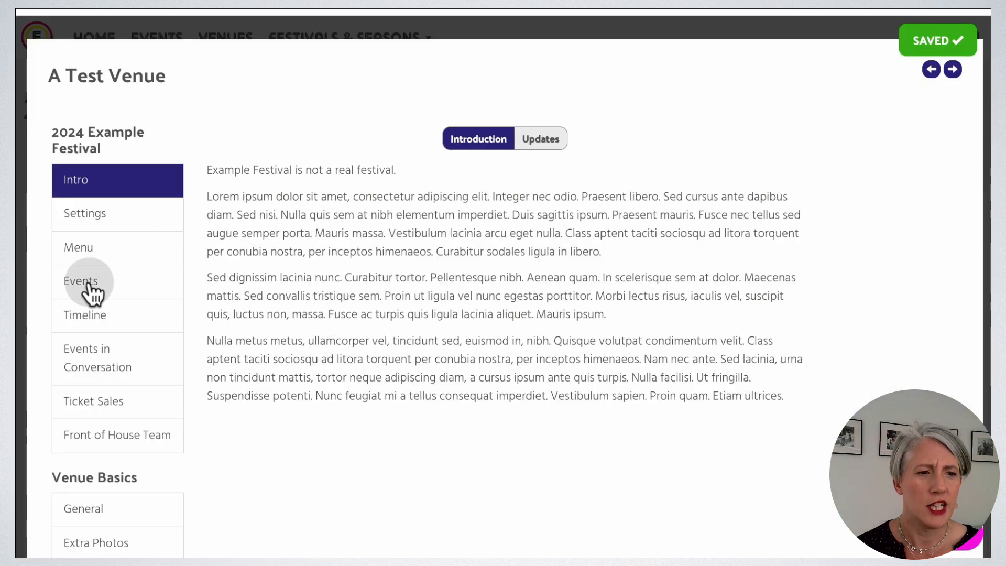
left_click(89, 286)
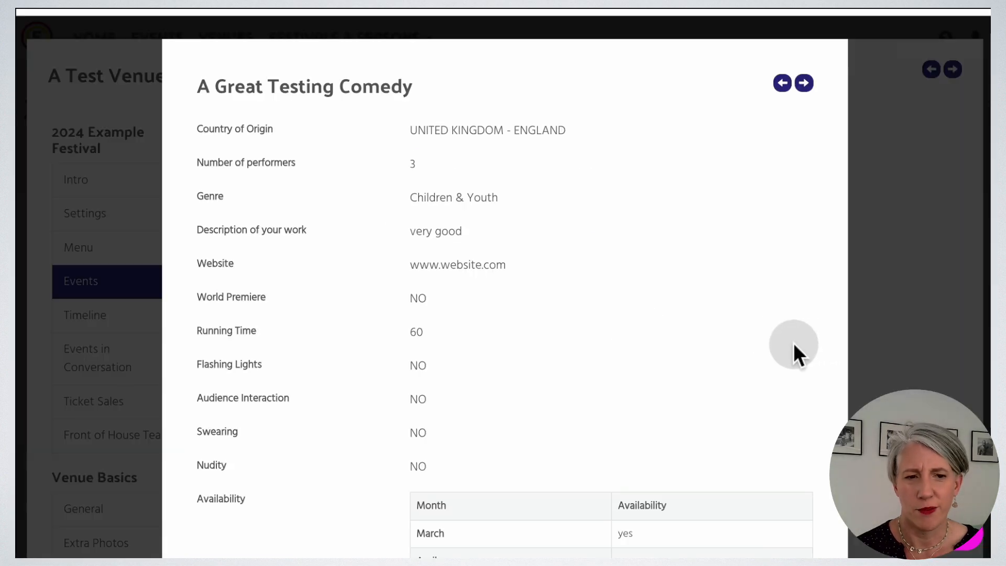
scroll(793, 344, "down", 8)
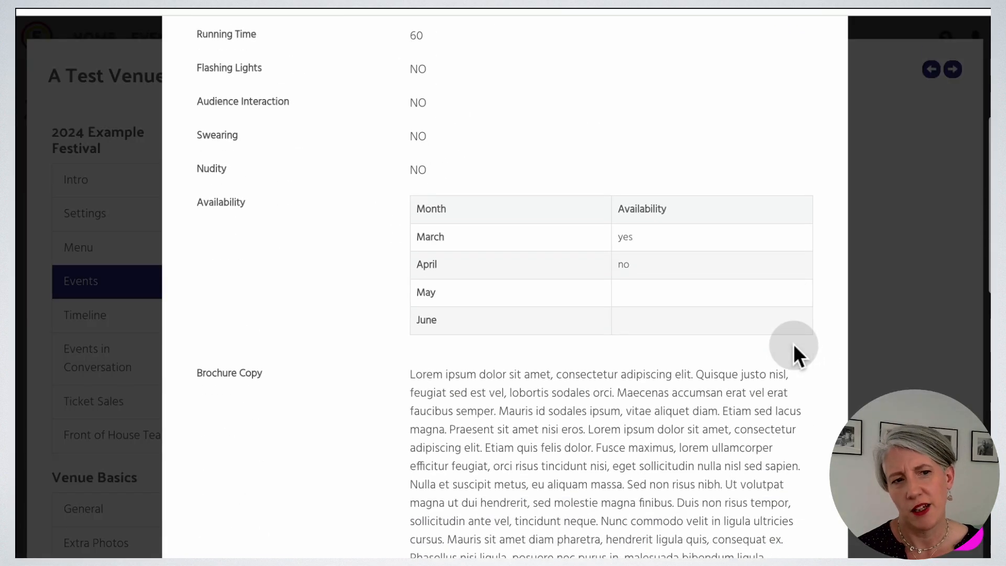
scroll(794, 344, "down", 9)
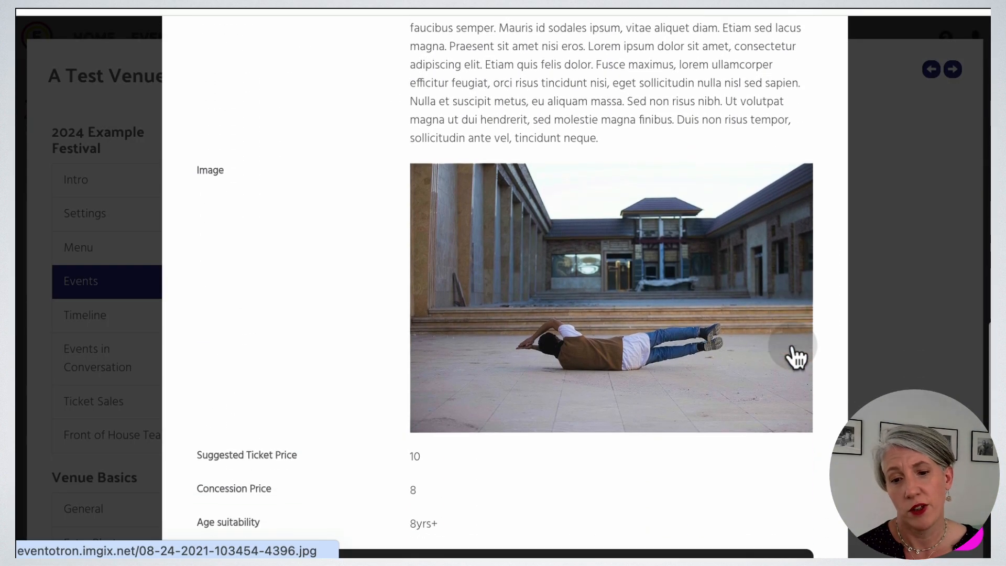
scroll(794, 345, "up", 17)
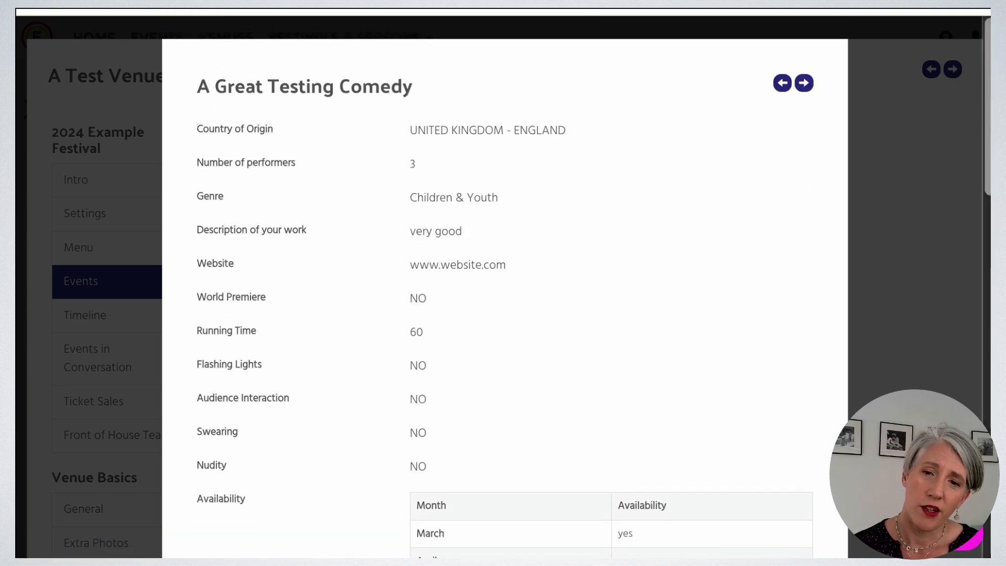